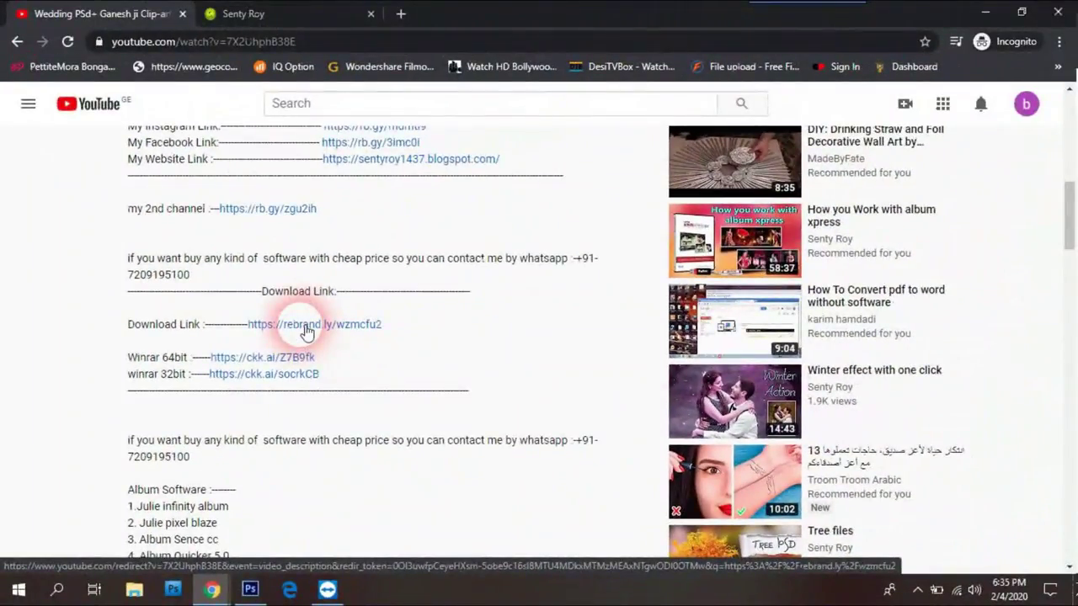
Step: Follow the rebrand.ly download link in the video description to open the creator's blog post
{"action": "left_click", "coordinate": [305, 331]}
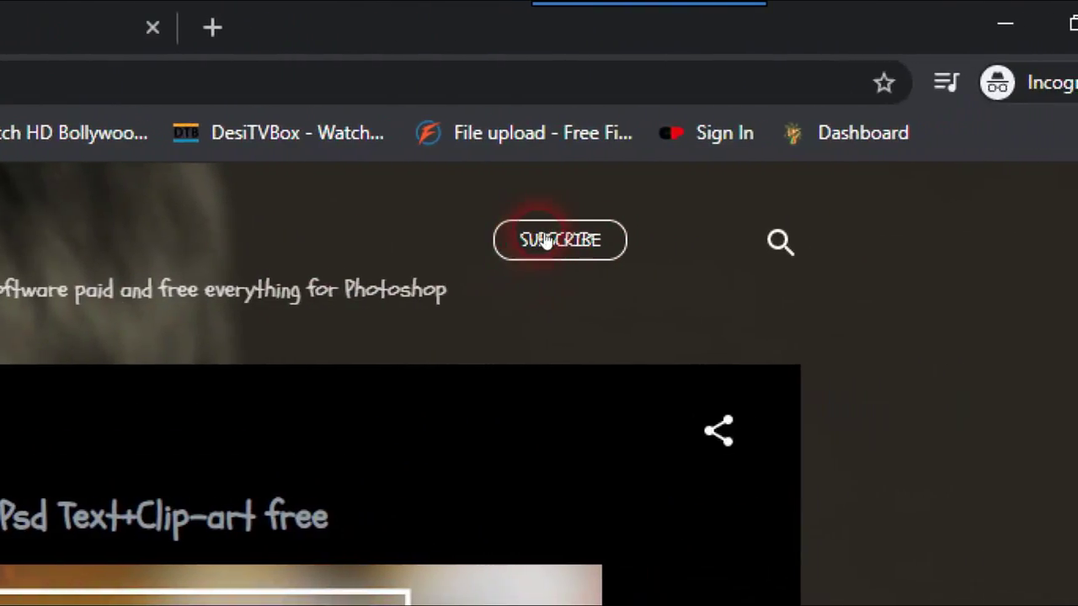
Step: Dismiss the Subscribe popup and read the 'Wedding Psd Text+Clip-art free' post's title and captions
{"action": "left_click", "coordinate": [546, 241]}
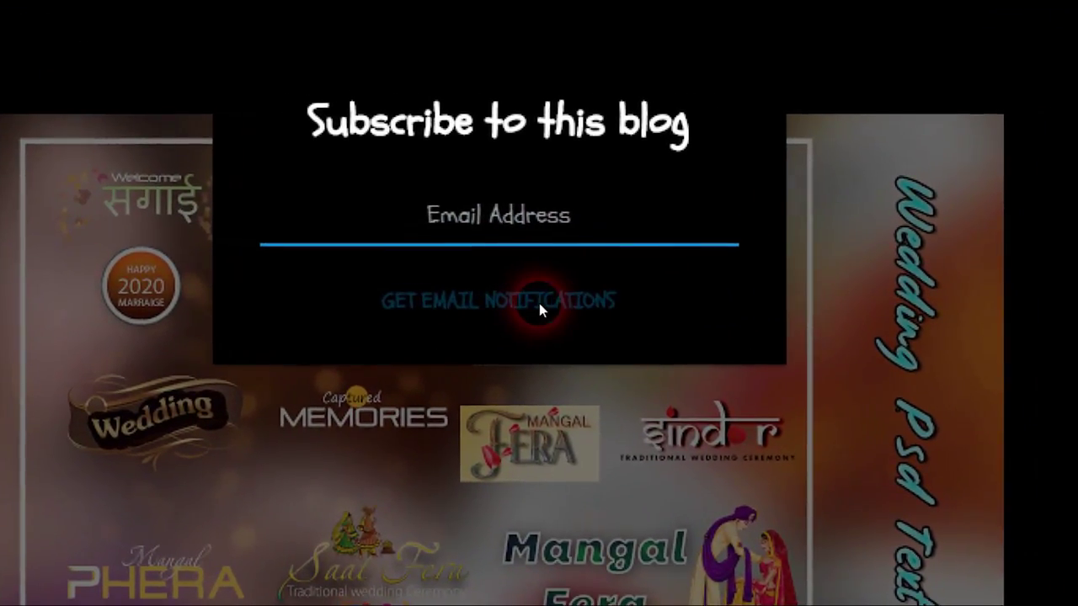
{"action": "left_click", "coordinate": [655, 197]}
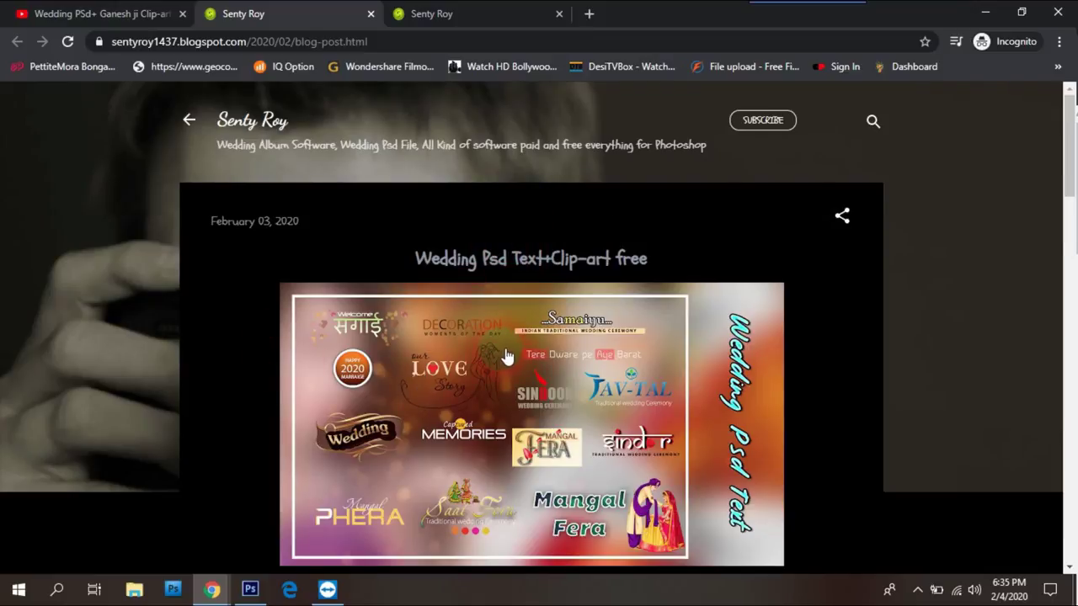
{"action": "scroll", "coordinate": [253, 305], "scroll_direction": "down", "scroll_amount": 1}
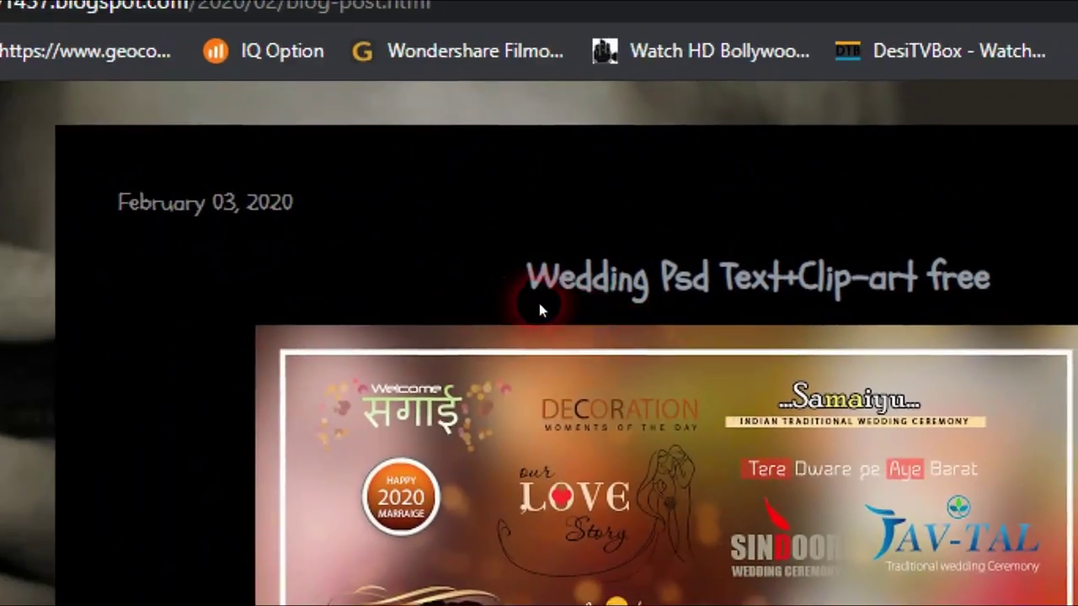
{"action": "left_click_drag", "start_coordinate": [540, 308], "coordinate": [990, 296]}
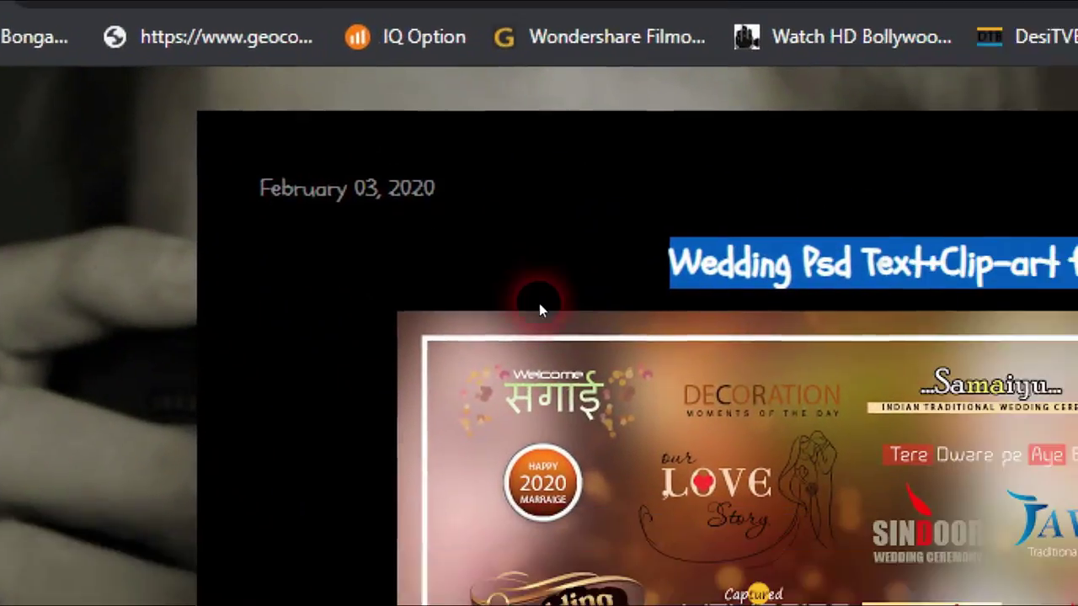
{"action": "scroll", "coordinate": [540, 310], "scroll_direction": "down", "scroll_amount": 5}
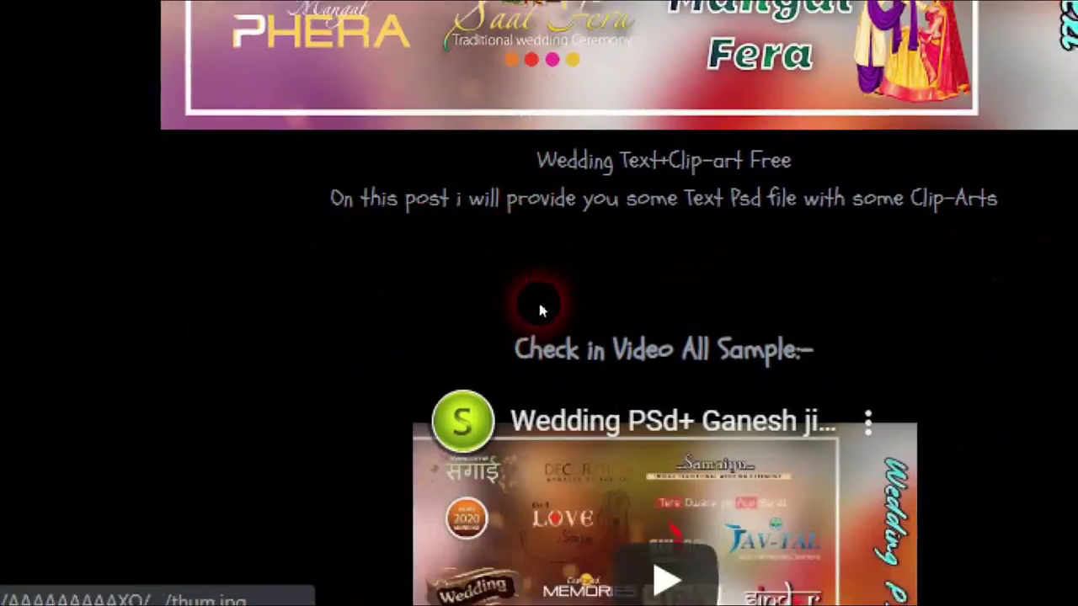
{"action": "left_click_drag", "start_coordinate": [532, 157], "coordinate": [997, 198]}
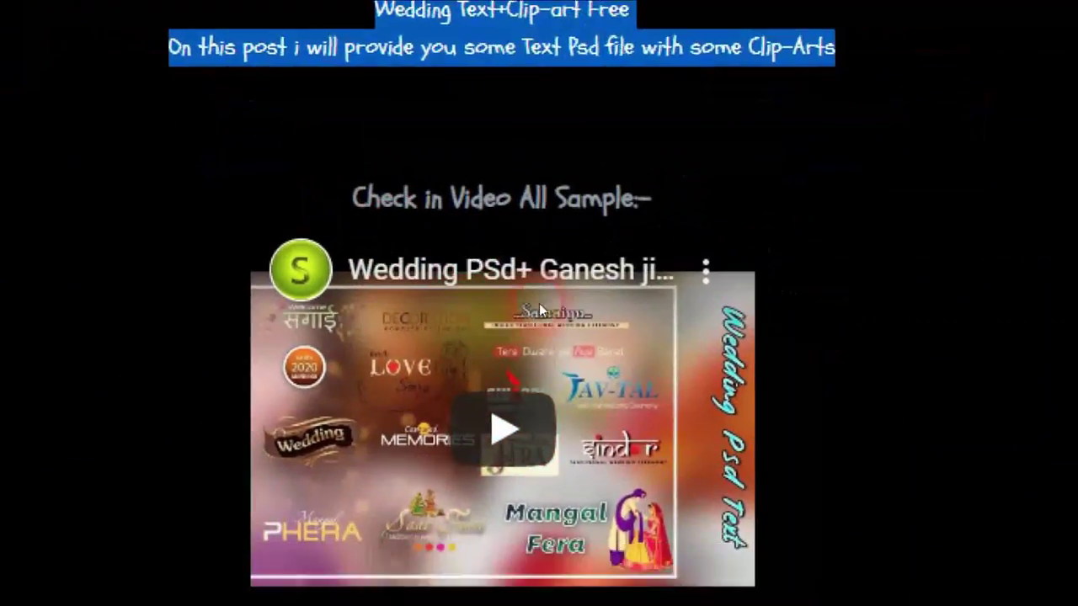
Step: Open the post's wedding text.rar download on Google Drive, then minimise Chrome
{"action": "scroll", "coordinate": [545, 313], "scroll_direction": "down", "scroll_amount": 5}
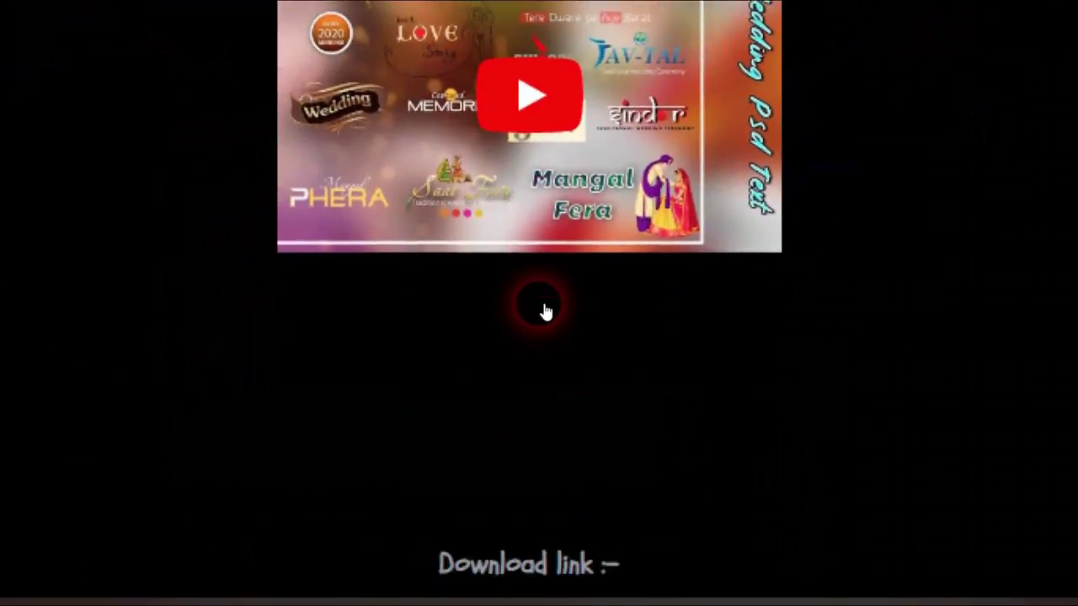
{"action": "scroll", "coordinate": [545, 312], "scroll_direction": "down", "scroll_amount": 5}
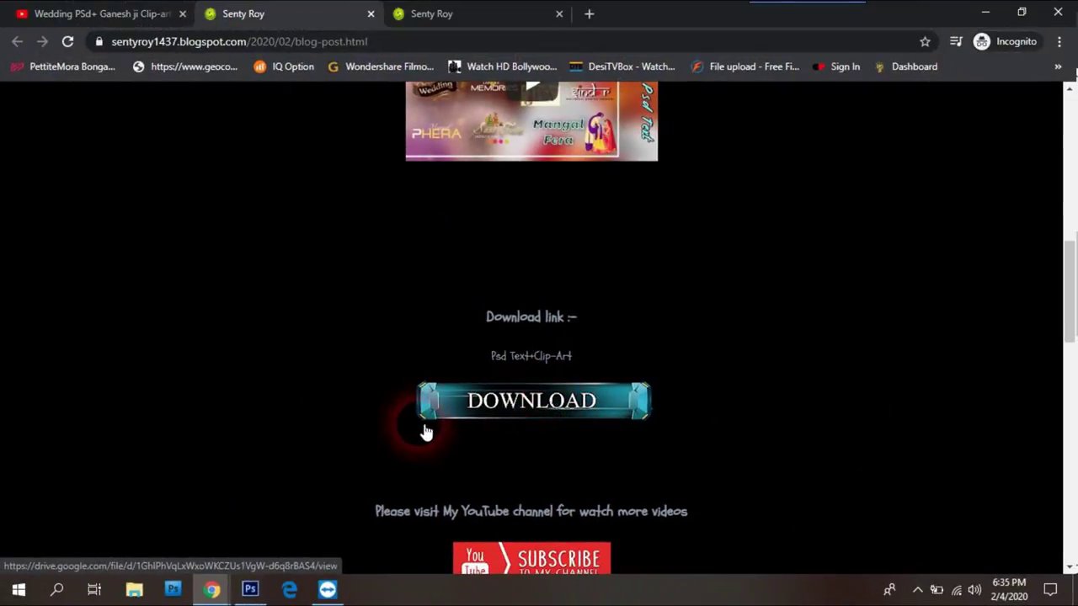
{"action": "left_click", "coordinate": [534, 402]}
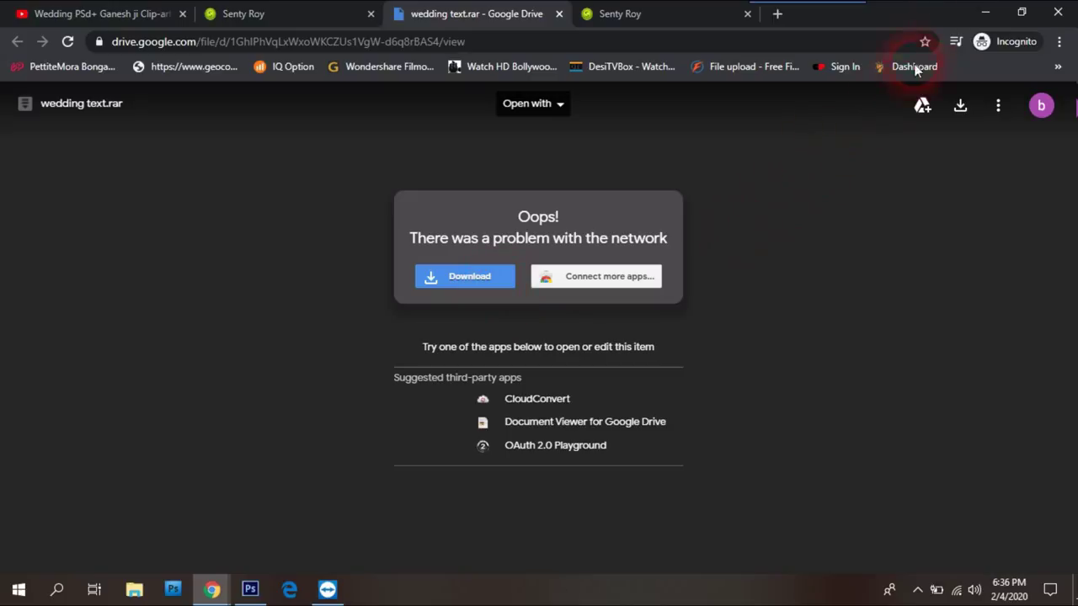
{"action": "left_click", "coordinate": [983, 13]}
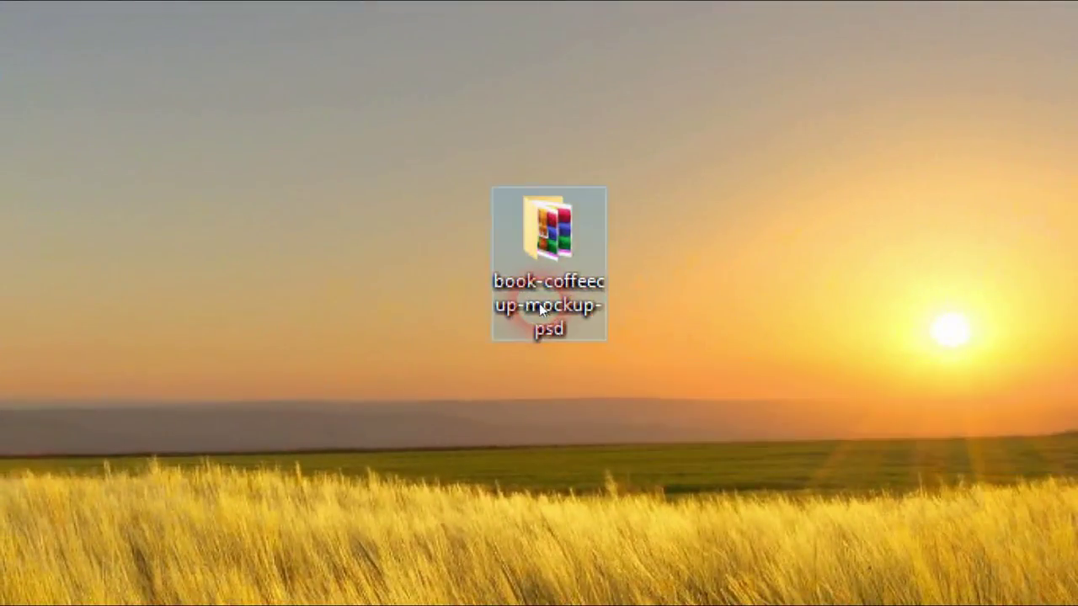
Step: Reposition the book-coffeecup-mockup-psd folder and point out the Pencil sketch Action and mockup archives
{"action": "left_click_drag", "start_coordinate": [614, 223], "coordinate": [622, 245]}
{"action": "left_click_drag", "start_coordinate": [542, 310], "coordinate": [540, 310]}
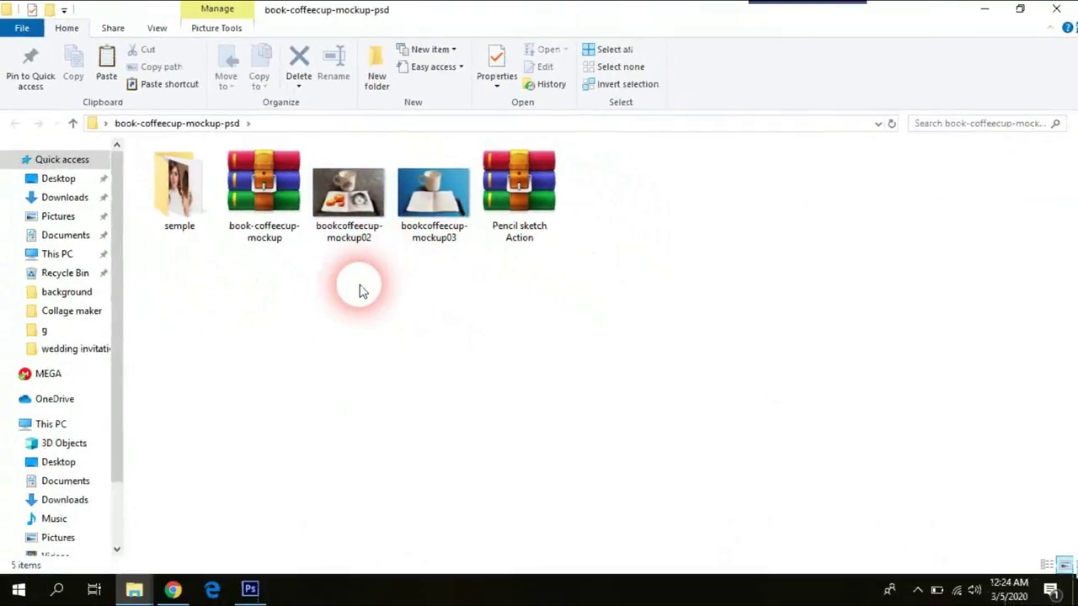
{"action": "mouse_move", "coordinate": [512, 234]}
{"action": "left_mouse_down"}
{"action": "mouse_move", "coordinate": [516, 463]}
{"action": "mouse_move", "coordinate": [520, 332]}
{"action": "left_mouse_up"}
{"action": "mouse_move", "coordinate": [260, 233]}
{"action": "left_mouse_down"}
{"action": "mouse_move", "coordinate": [264, 344]}
{"action": "mouse_move", "coordinate": [294, 345]}
{"action": "left_mouse_up"}
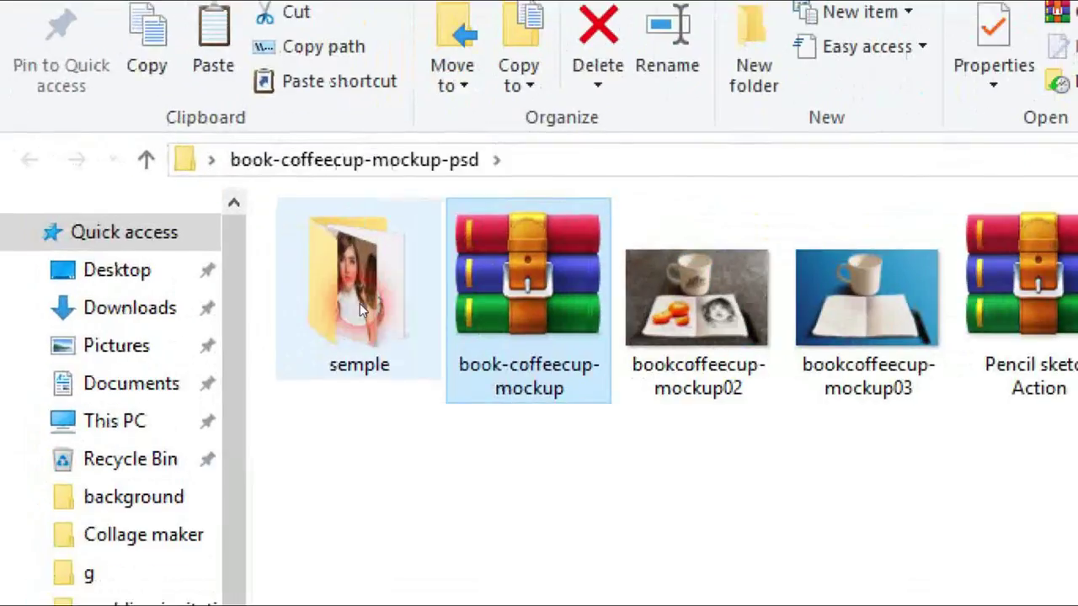
Step: Browse the semple folder's logo, coconut fruit and portrait images, then go back up
{"action": "left_click", "coordinate": [359, 303]}
{"action": "double_click", "coordinate": [358, 303]}
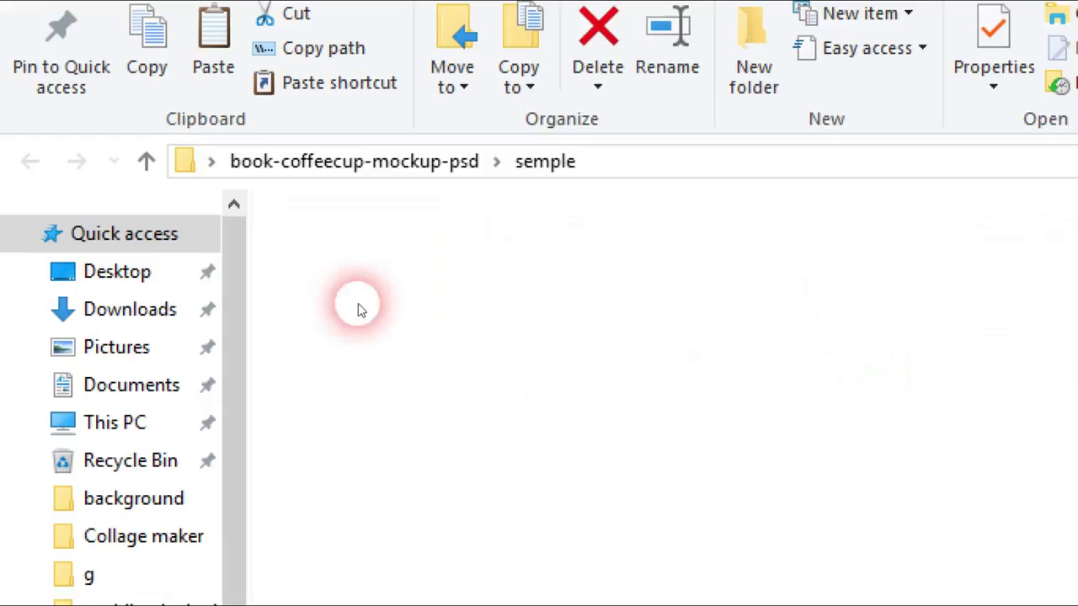
{"action": "left_click", "coordinate": [469, 366]}
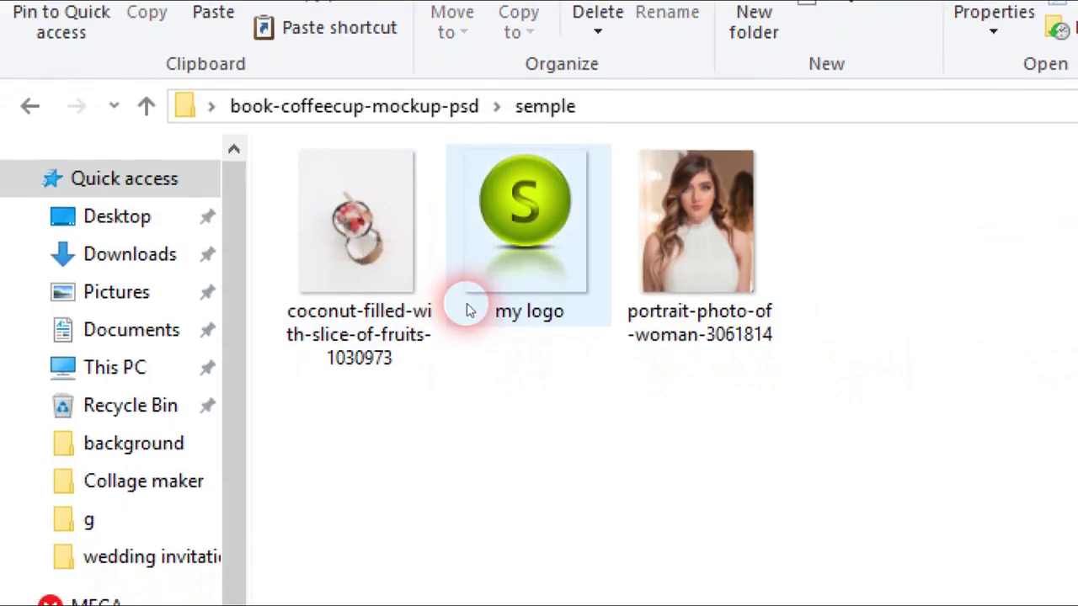
{"action": "left_click", "coordinate": [416, 308]}
{"action": "left_click", "coordinate": [694, 283]}
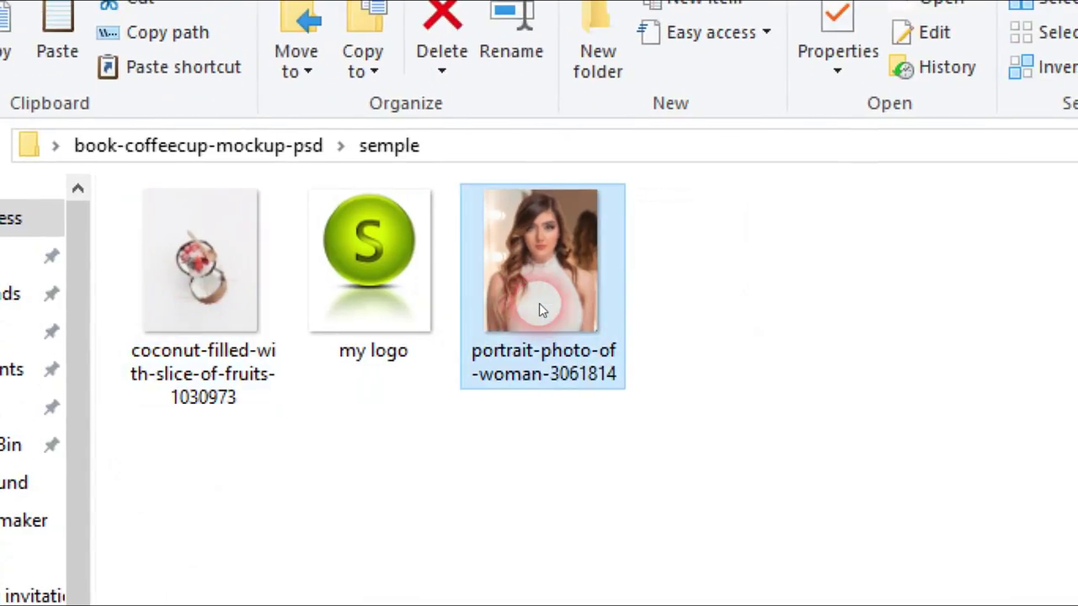
{"action": "key", "text": "BackSpace"}
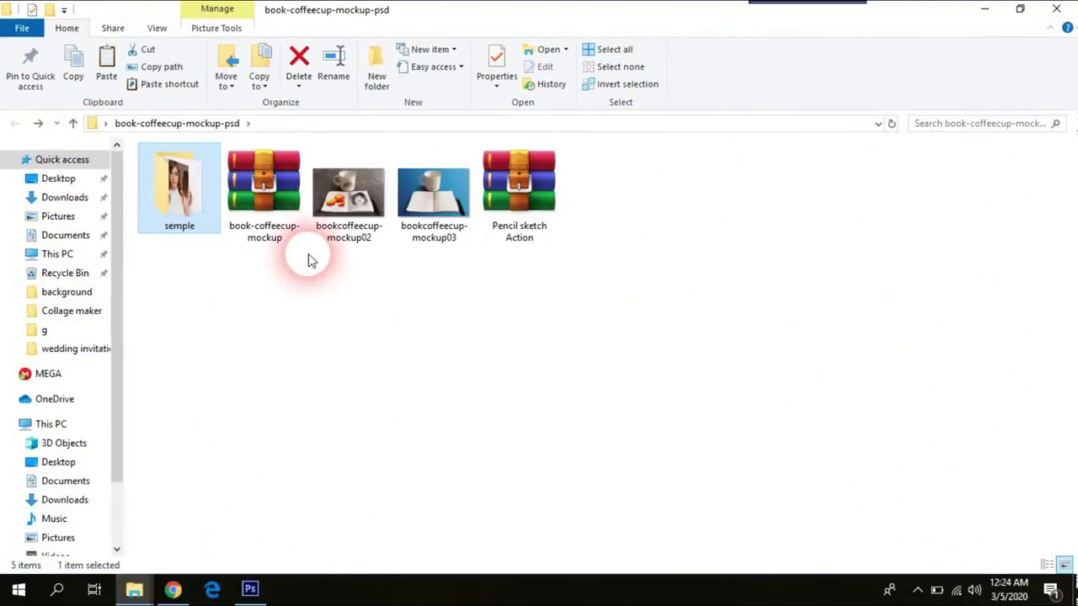
Step: Open the bookcoffeecup-mockup02 preview picture in the viewer
{"action": "left_click", "coordinate": [268, 202]}
{"action": "left_click_drag", "start_coordinate": [271, 193], "coordinate": [271, 278]}
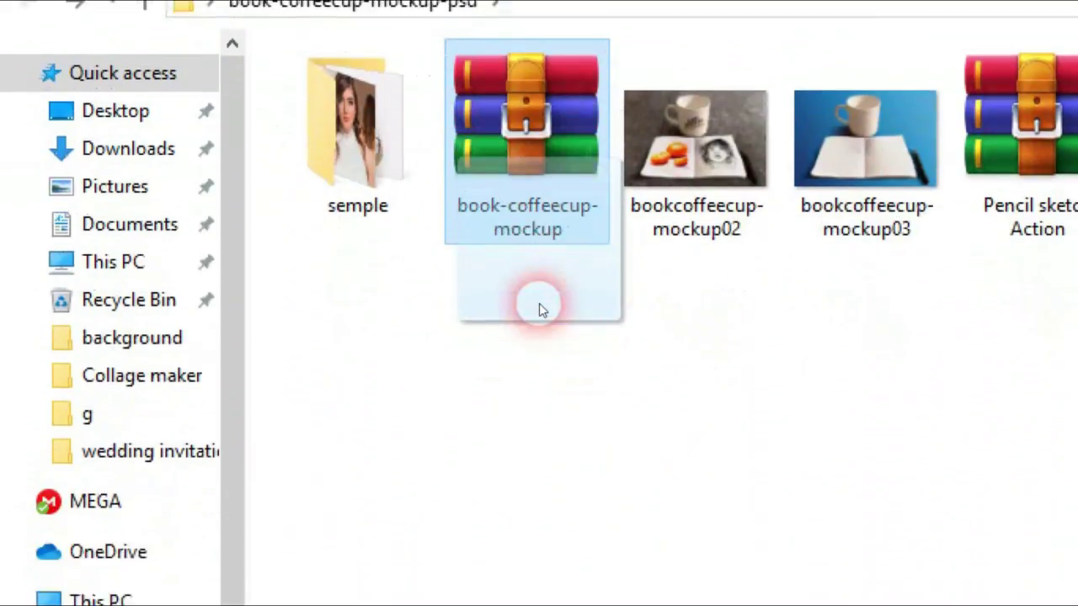
{"action": "left_click_drag", "start_coordinate": [539, 303], "coordinate": [539, 205]}
{"action": "mouse_move", "coordinate": [538, 310]}
{"action": "left_mouse_down"}
{"action": "mouse_move", "coordinate": [552, 480]}
{"action": "mouse_move", "coordinate": [595, 273]}
{"action": "mouse_move", "coordinate": [427, 415]}
{"action": "mouse_move", "coordinate": [215, 236]}
{"action": "mouse_move", "coordinate": [539, 312]}
{"action": "left_mouse_up"}
{"action": "left_click", "coordinate": [532, 333]}
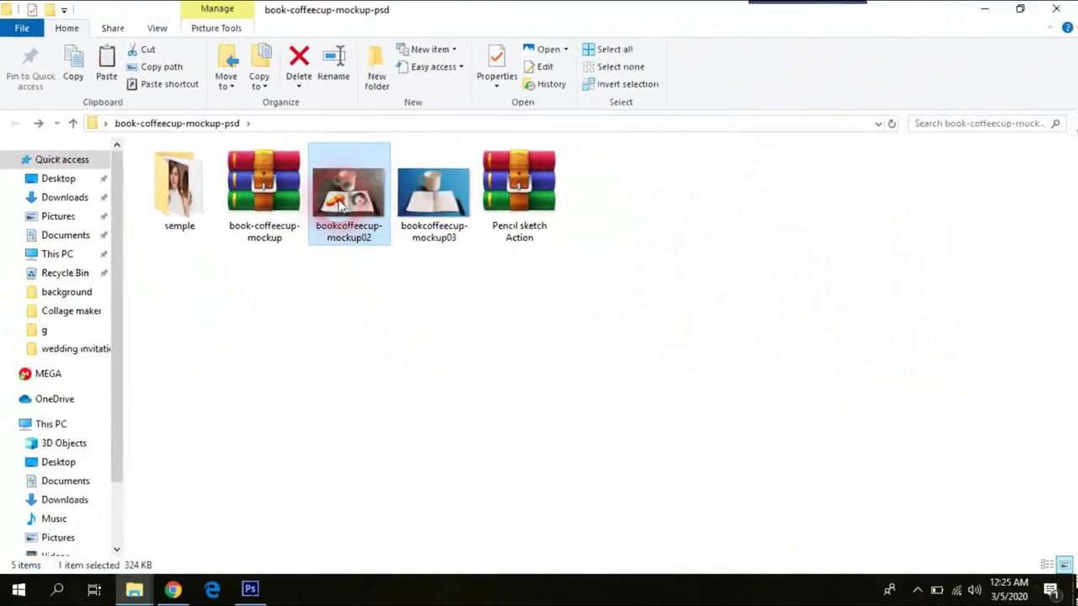
{"action": "double_click", "coordinate": [340, 207]}
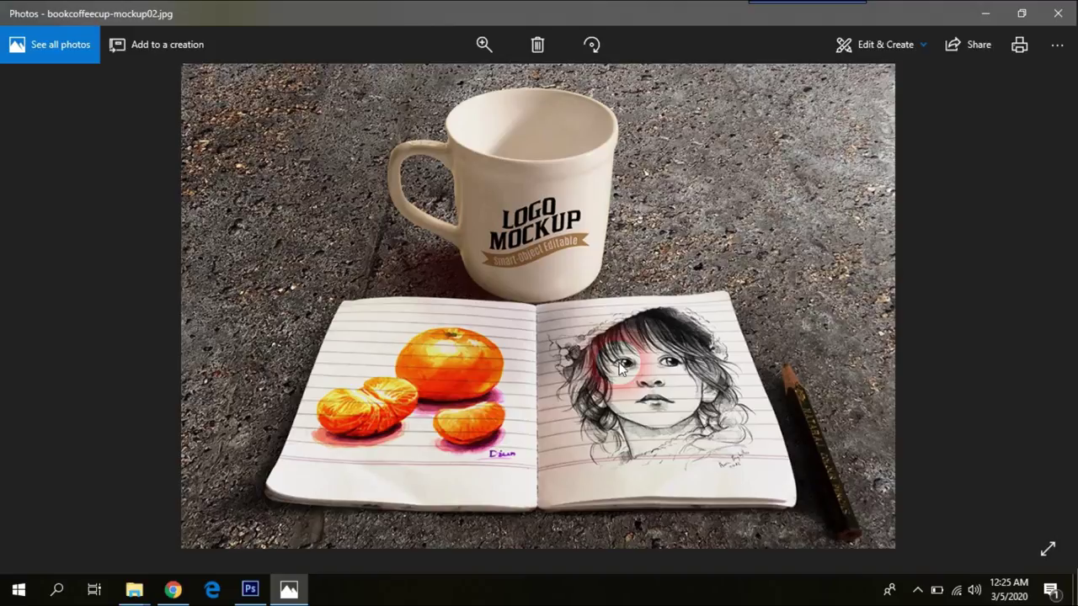
Step: View the blank-notebook mockup03 picture, then close the Photos viewer
{"action": "left_click", "coordinate": [620, 367]}
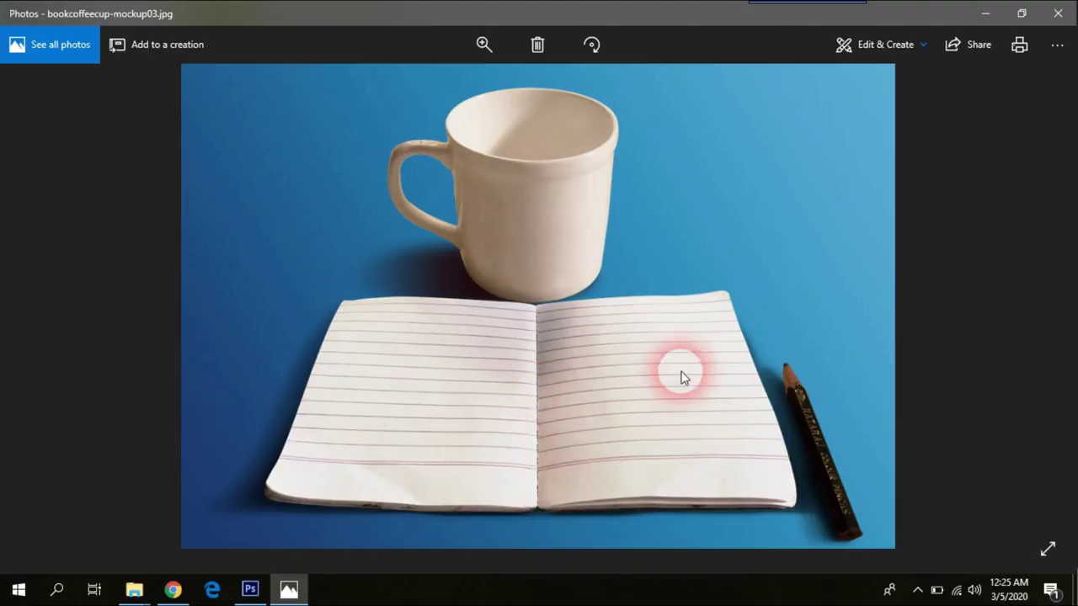
{"action": "left_click", "coordinate": [1057, 13]}
{"action": "left_click", "coordinate": [491, 345]}
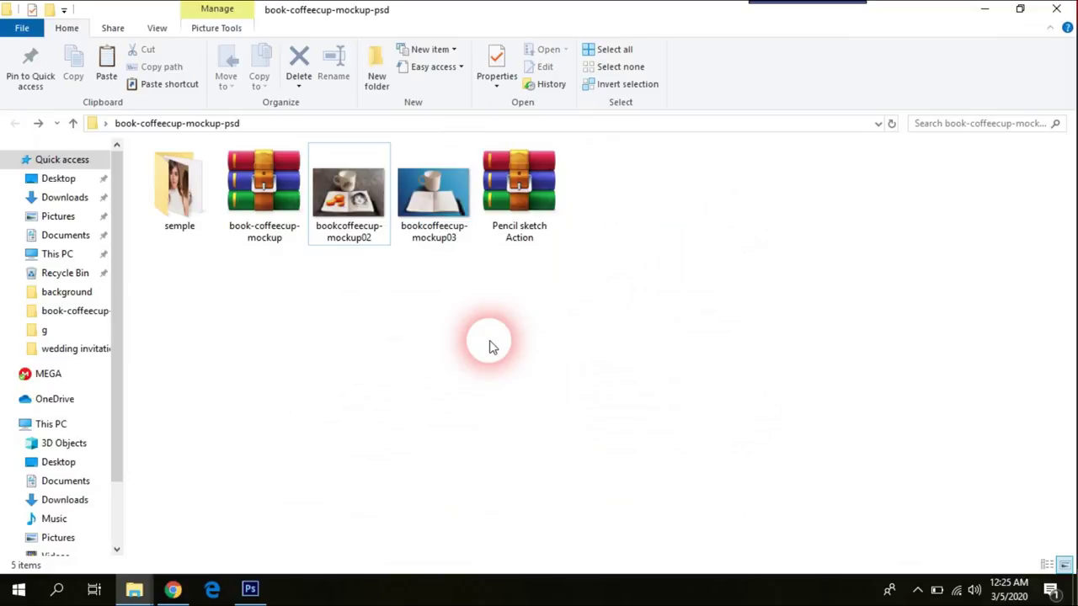
Step: Select the Pencil sketch Action and book-coffeecup-mockup archives in the folder
{"action": "left_click", "coordinate": [525, 217]}
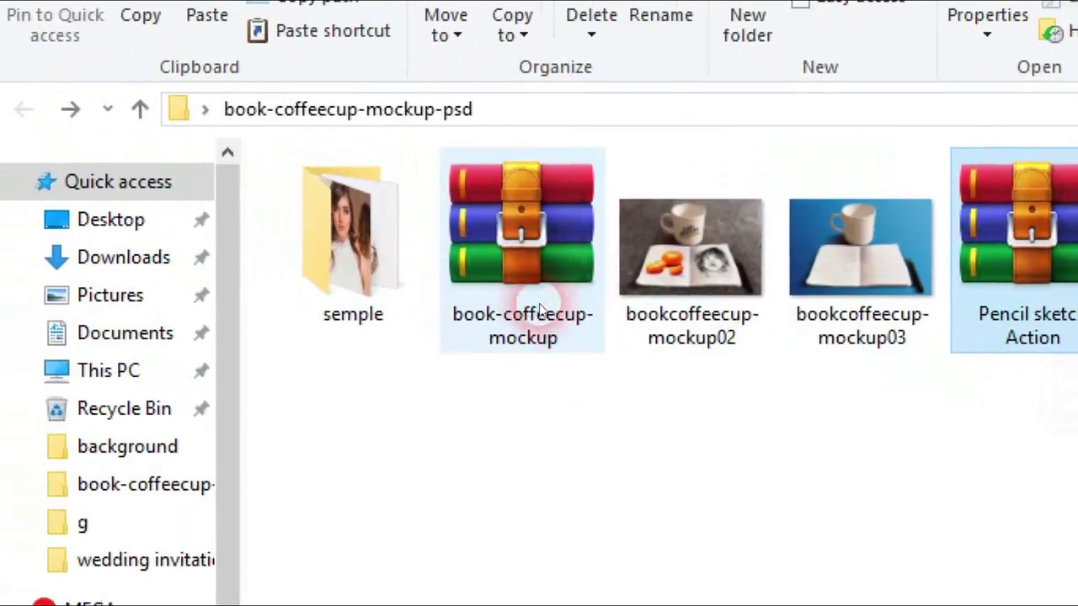
{"action": "left_click", "coordinate": [21, 261]}
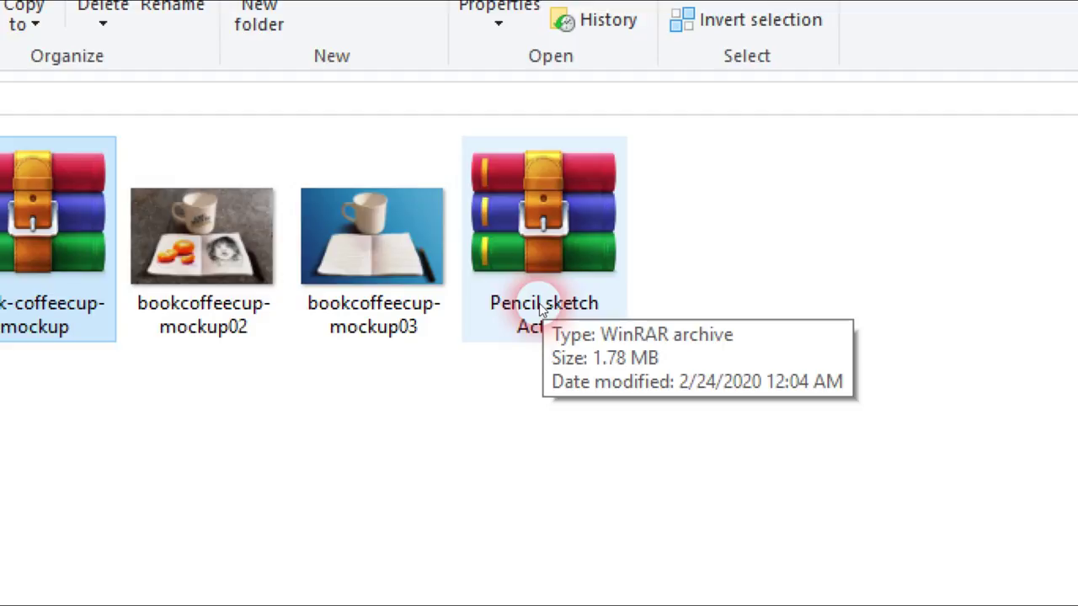
{"action": "left_click", "coordinate": [541, 309]}
Step: Extract the Pencil sketch Action archive into its own folder
{"action": "double_click", "coordinate": [541, 309]}
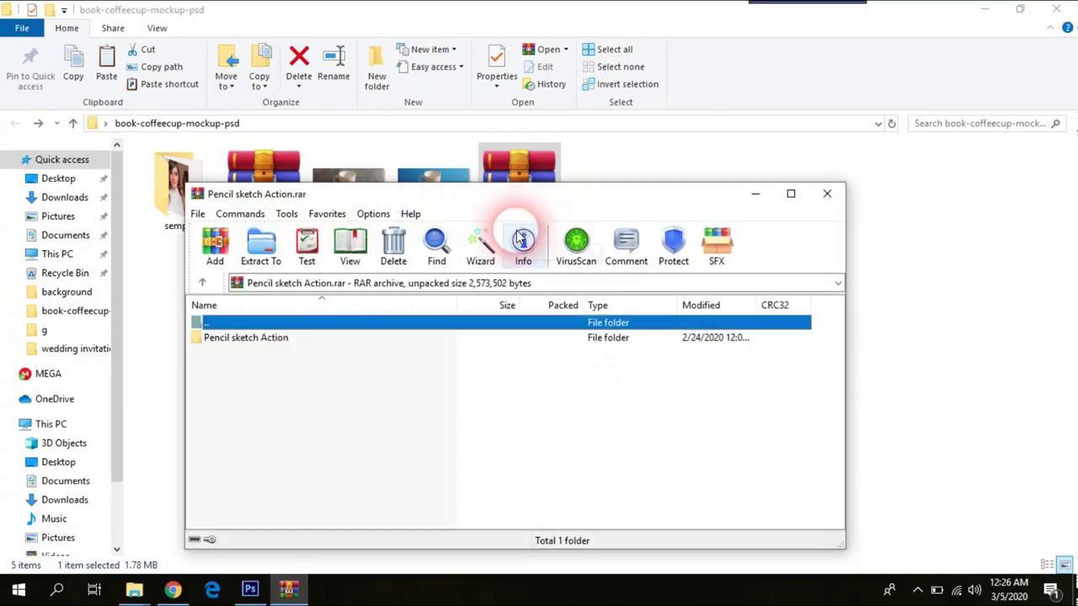
{"action": "mouse_move", "coordinate": [525, 202]}
{"action": "left_mouse_down"}
{"action": "mouse_move", "coordinate": [590, 115]}
{"action": "mouse_move", "coordinate": [592, 185]}
{"action": "left_mouse_up"}
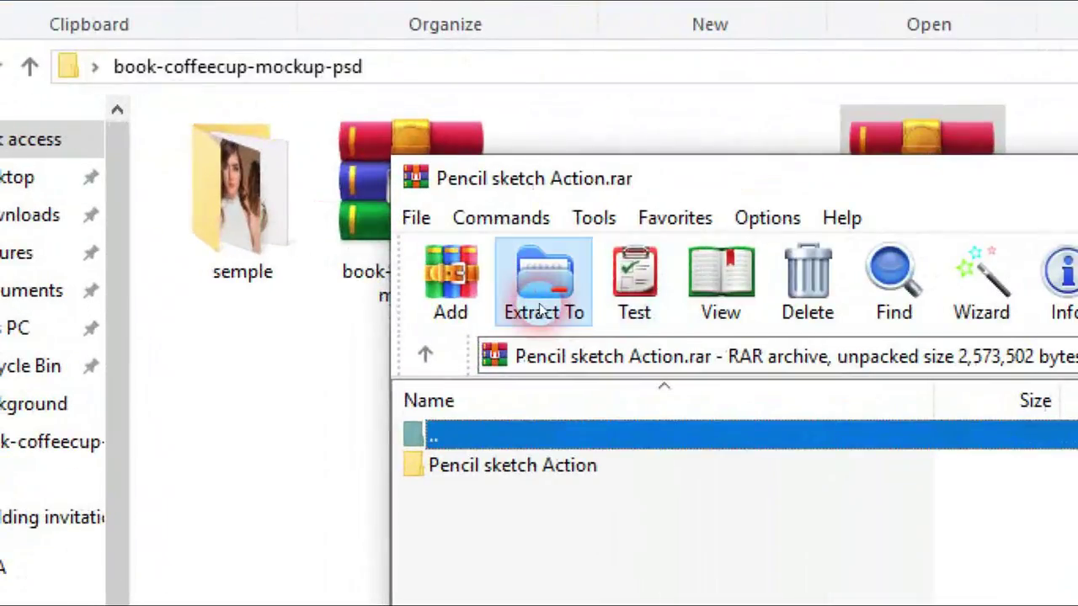
{"action": "left_click", "coordinate": [541, 309]}
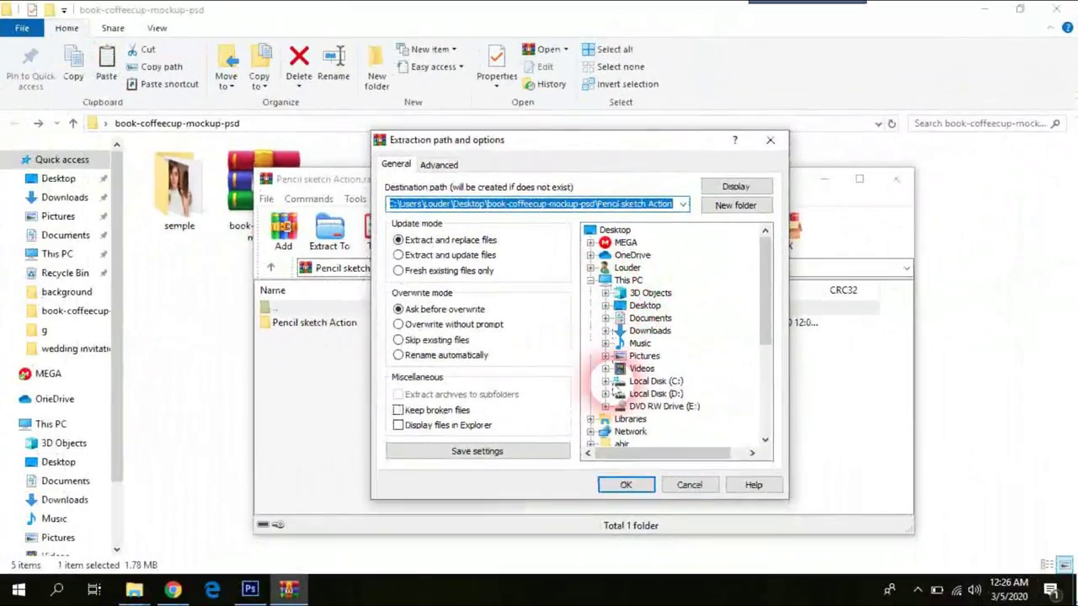
{"action": "left_click", "coordinate": [621, 485]}
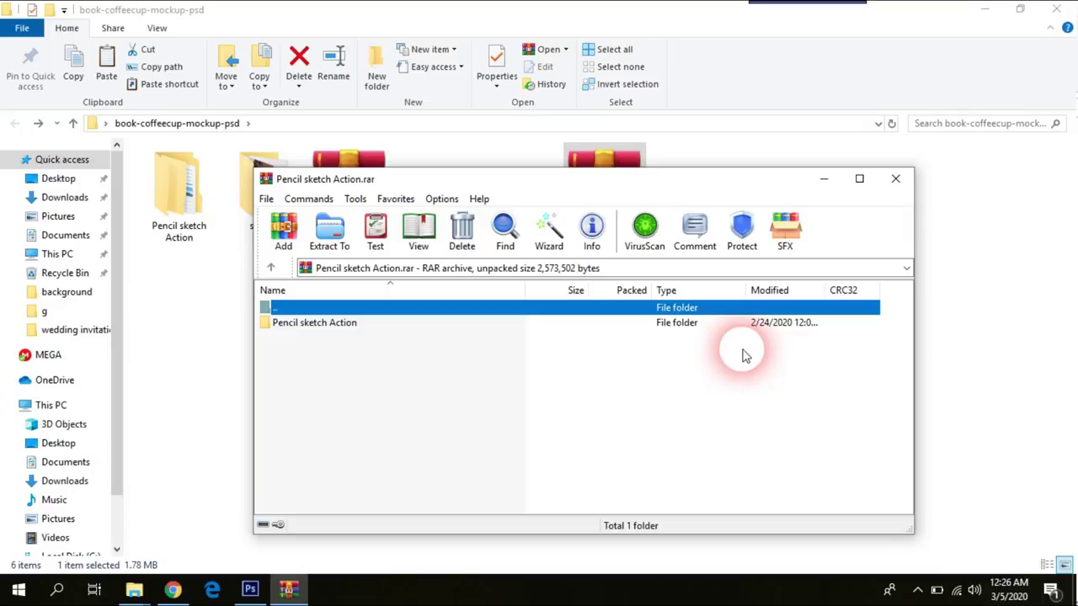
Step: Open book-coffeecup-mockup.rar and extract its PSD into the current folder
{"action": "left_click", "coordinate": [894, 178]}
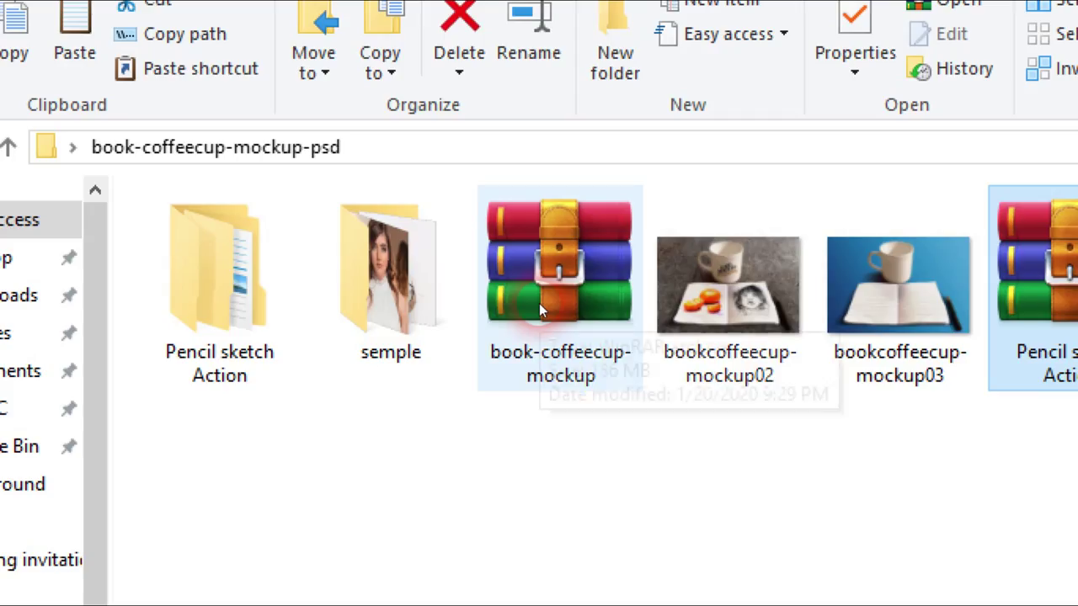
{"action": "left_click", "coordinate": [338, 205]}
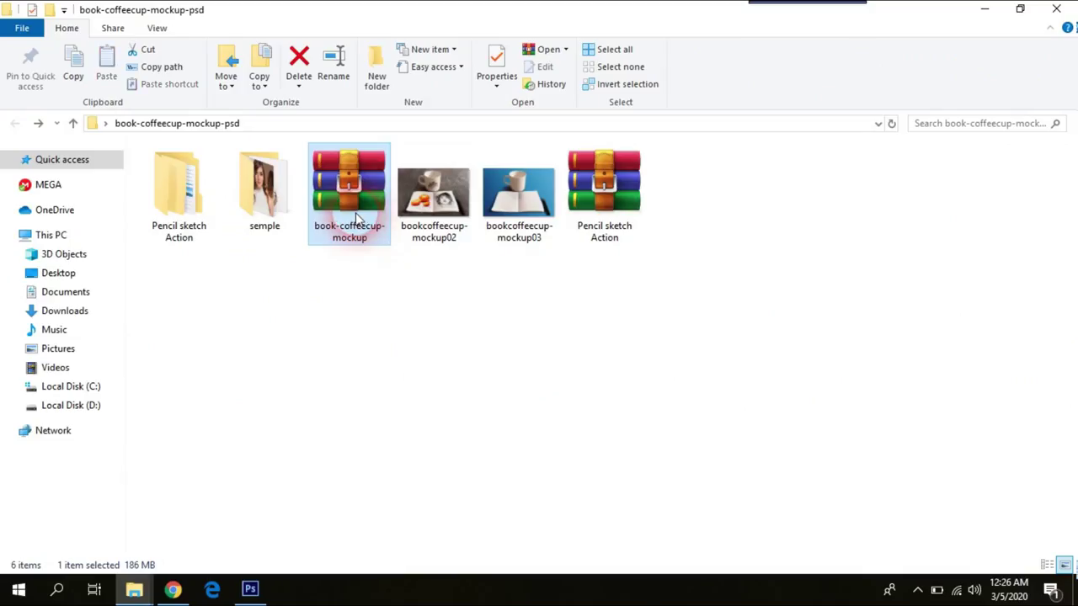
{"action": "double_click", "coordinate": [356, 217]}
{"action": "left_click_drag", "start_coordinate": [539, 188], "coordinate": [548, 137]}
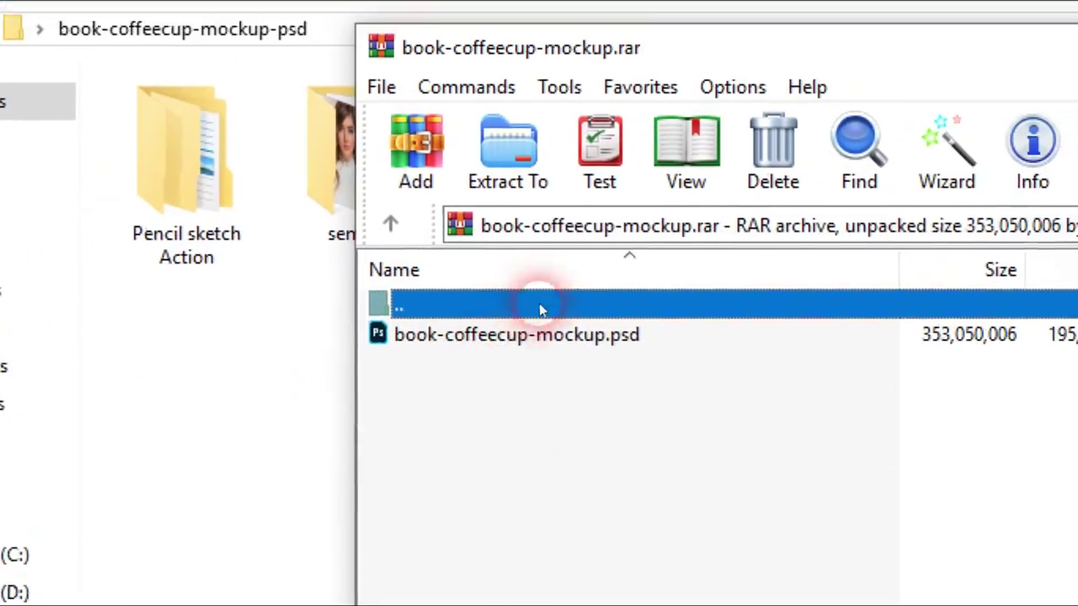
{"action": "left_click", "coordinate": [513, 184]}
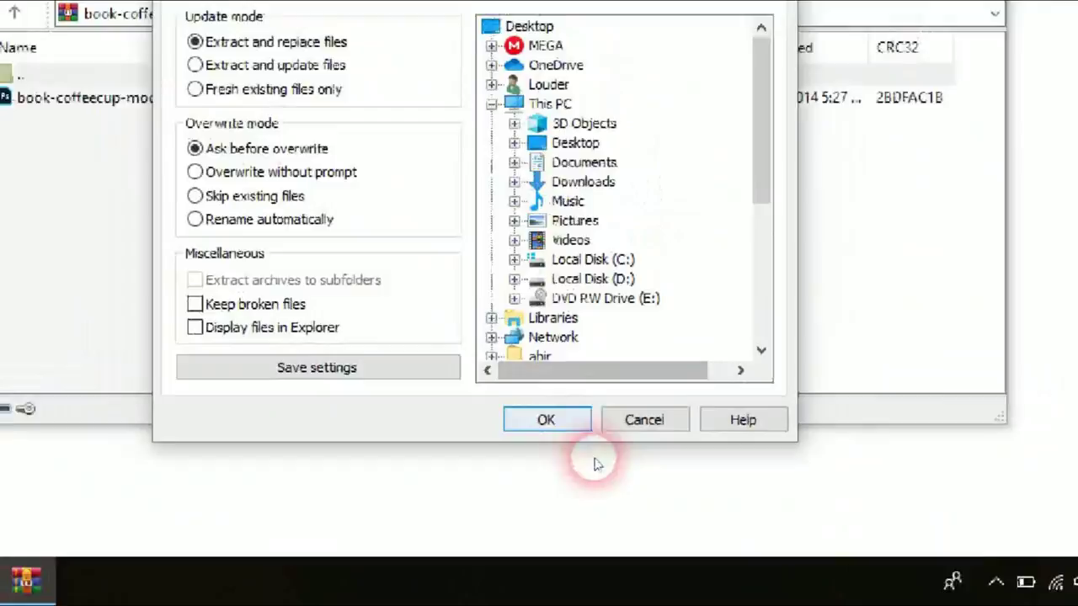
{"action": "left_click", "coordinate": [545, 419]}
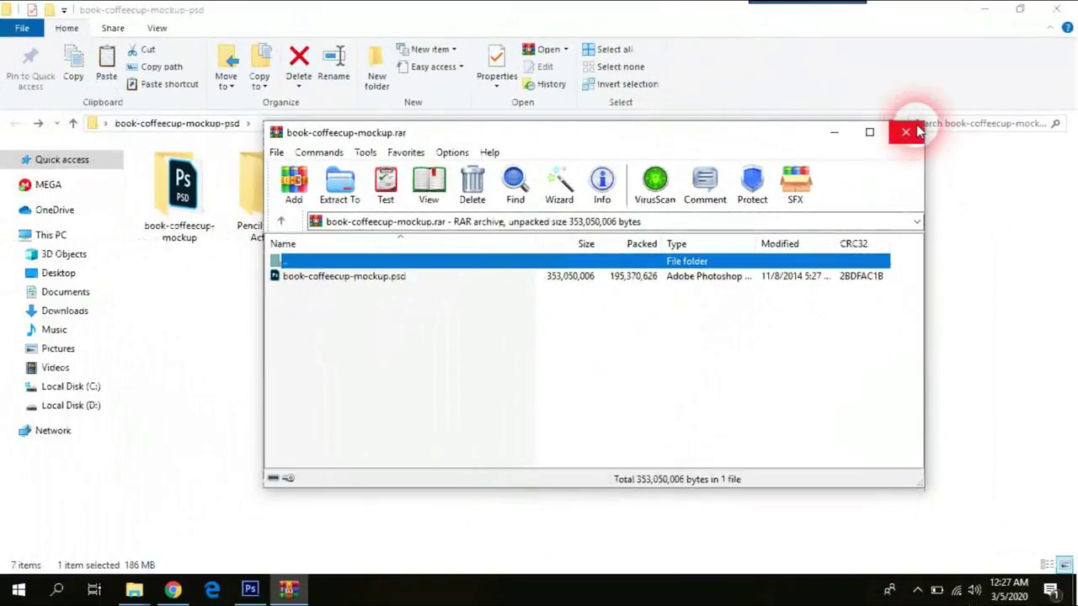
Step: Close WinRAR and open the semple folder of sample images
{"action": "left_click", "coordinate": [916, 131]}
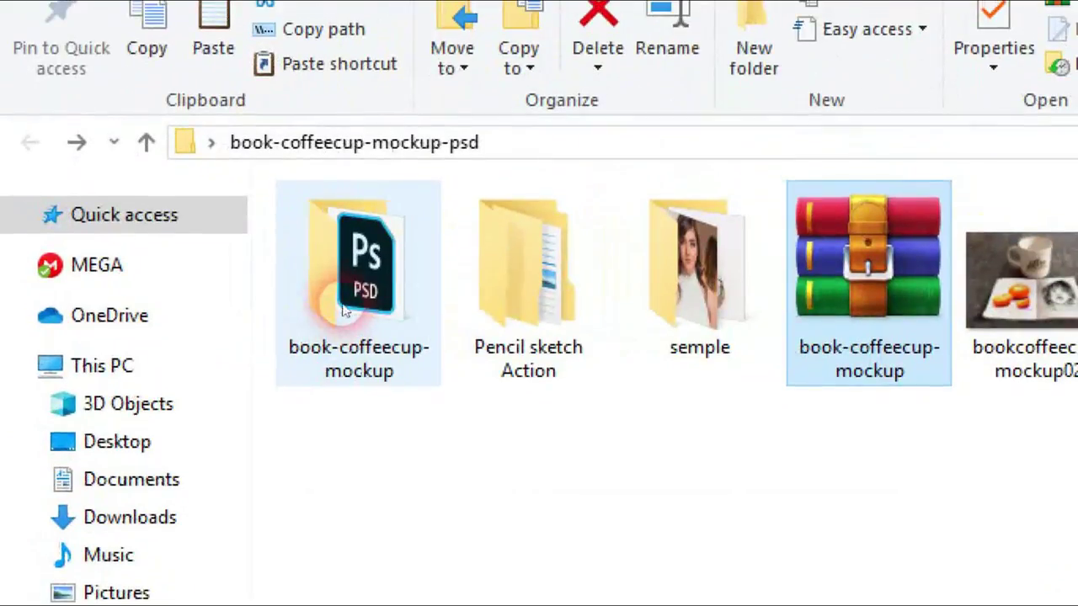
{"action": "left_click", "coordinate": [181, 217]}
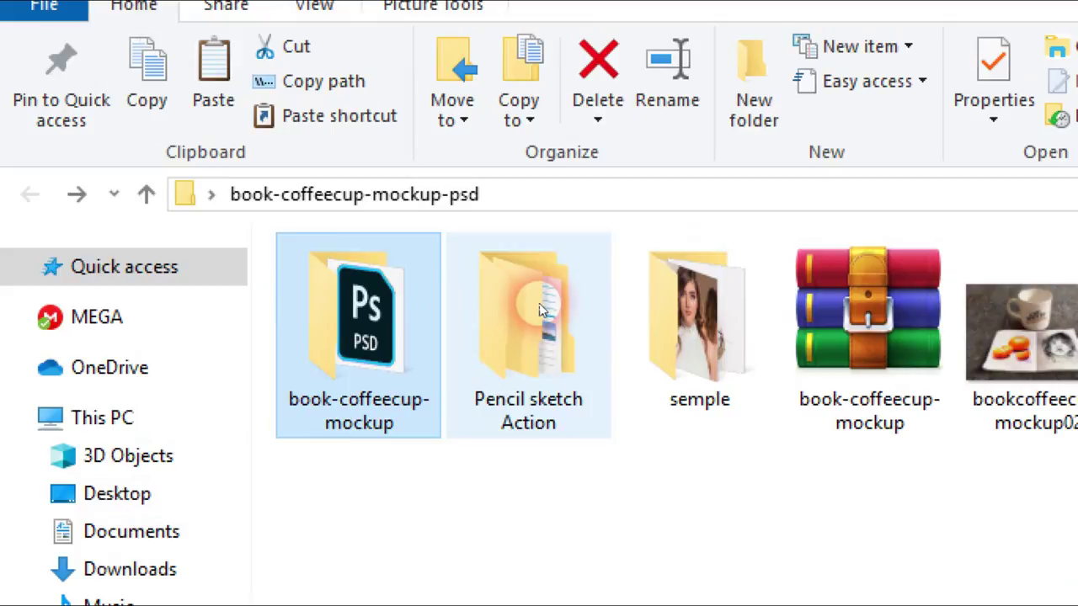
{"action": "left_click", "coordinate": [545, 248]}
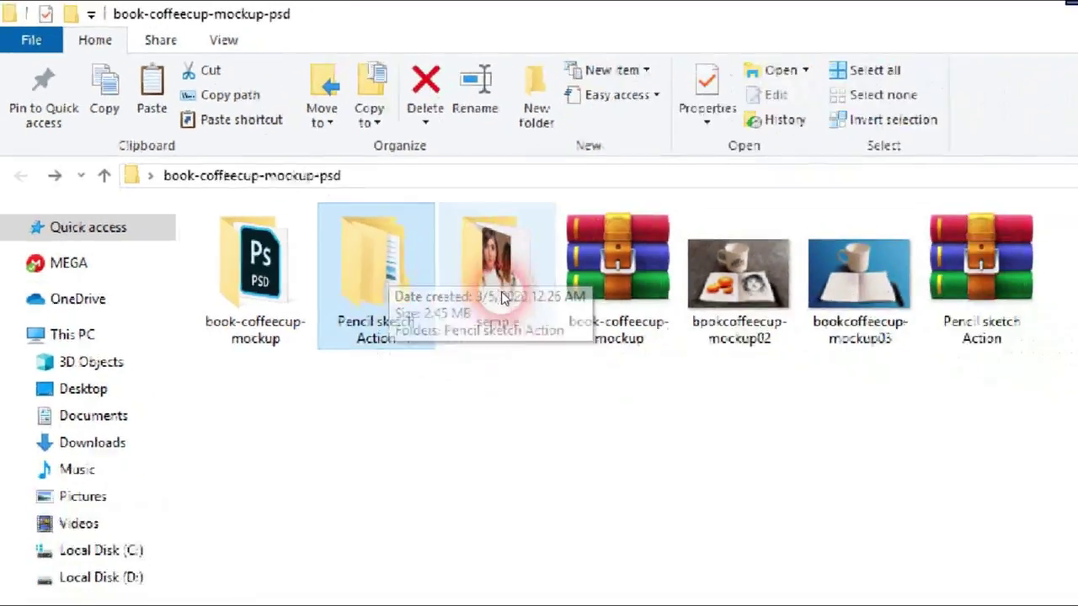
{"action": "left_click", "coordinate": [687, 323]}
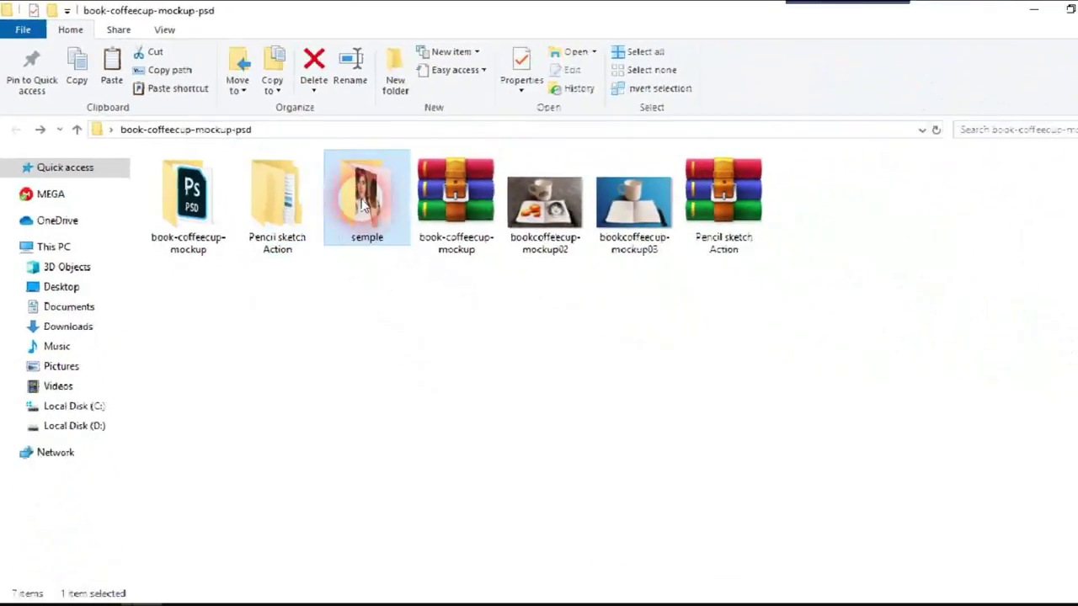
{"action": "double_click", "coordinate": [363, 205]}
Step: View the woman's portrait photo in Photos, then return to book-coffeecup-mockup-psd
{"action": "left_click_drag", "start_coordinate": [357, 207], "coordinate": [409, 307]}
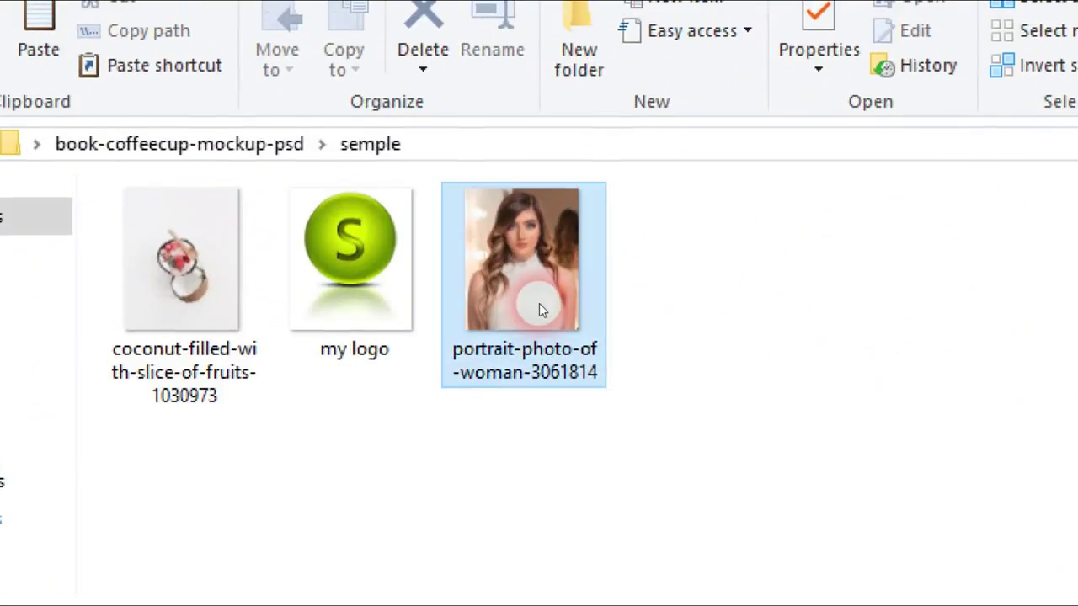
{"action": "left_click_drag", "start_coordinate": [541, 310], "coordinate": [541, 309]}
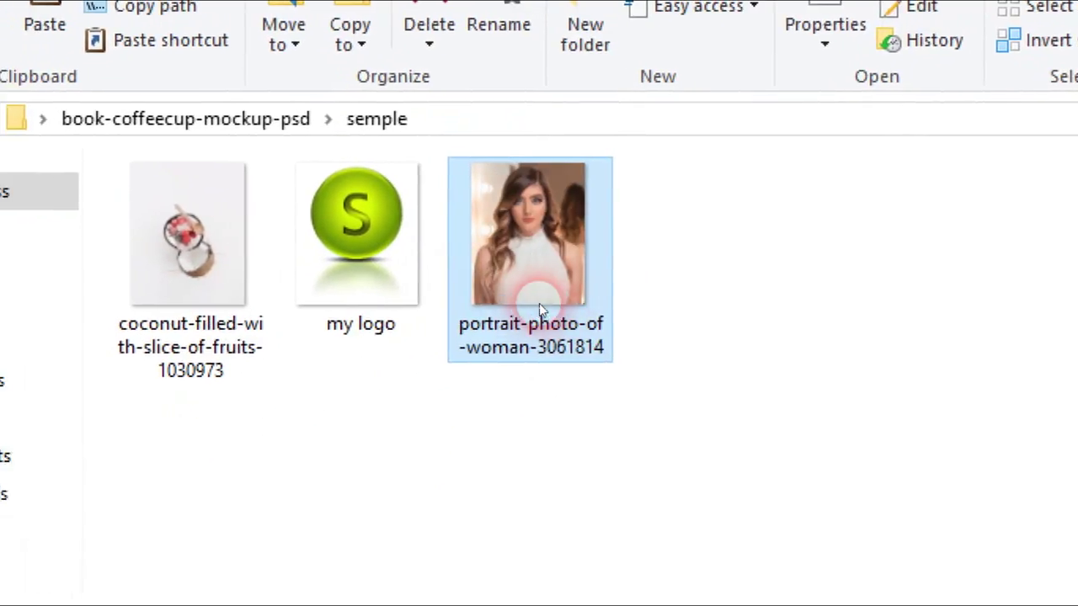
{"action": "double_click", "coordinate": [540, 309]}
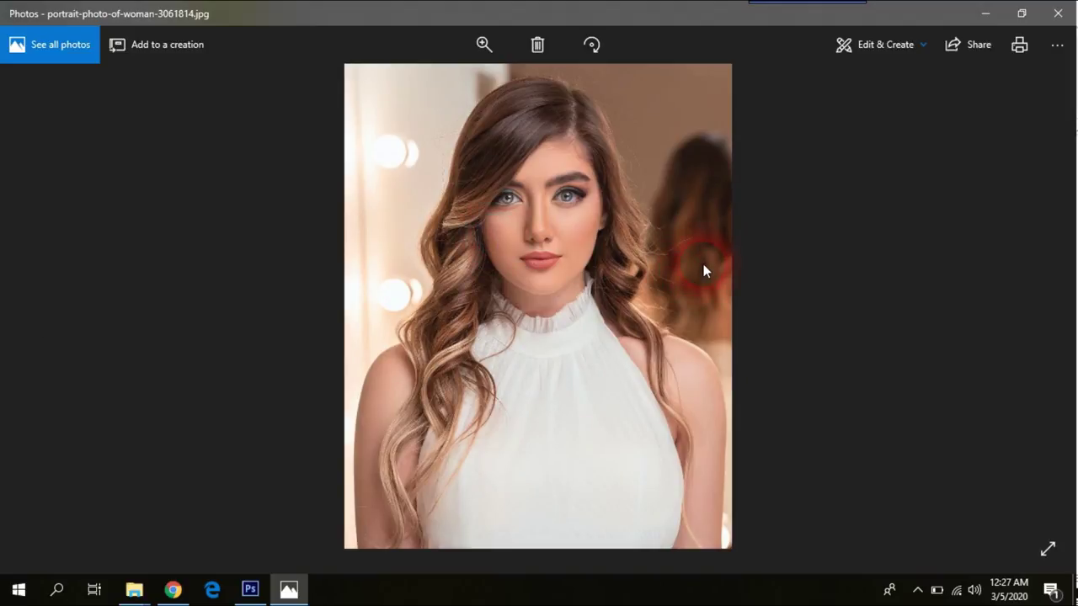
{"action": "left_click", "coordinate": [1057, 11]}
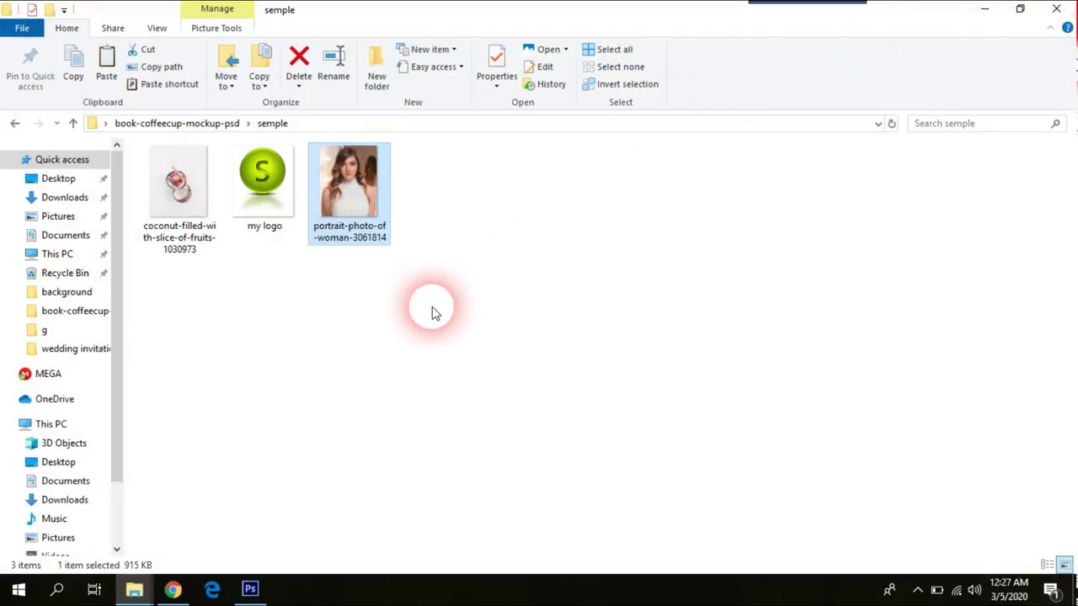
{"action": "left_click", "coordinate": [15, 125]}
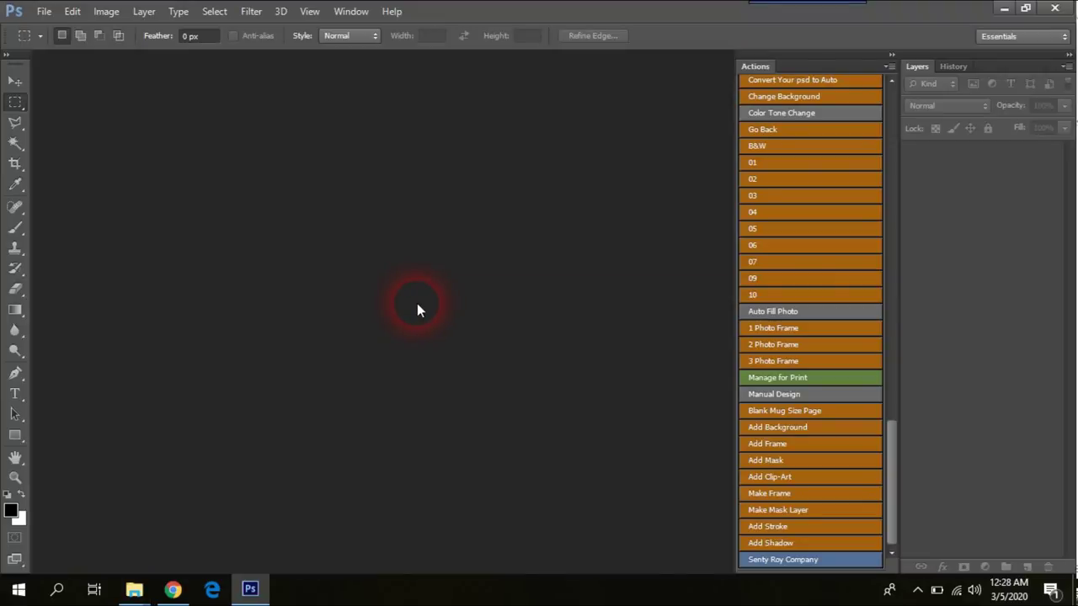
{"action": "left_click", "coordinate": [393, 13]}
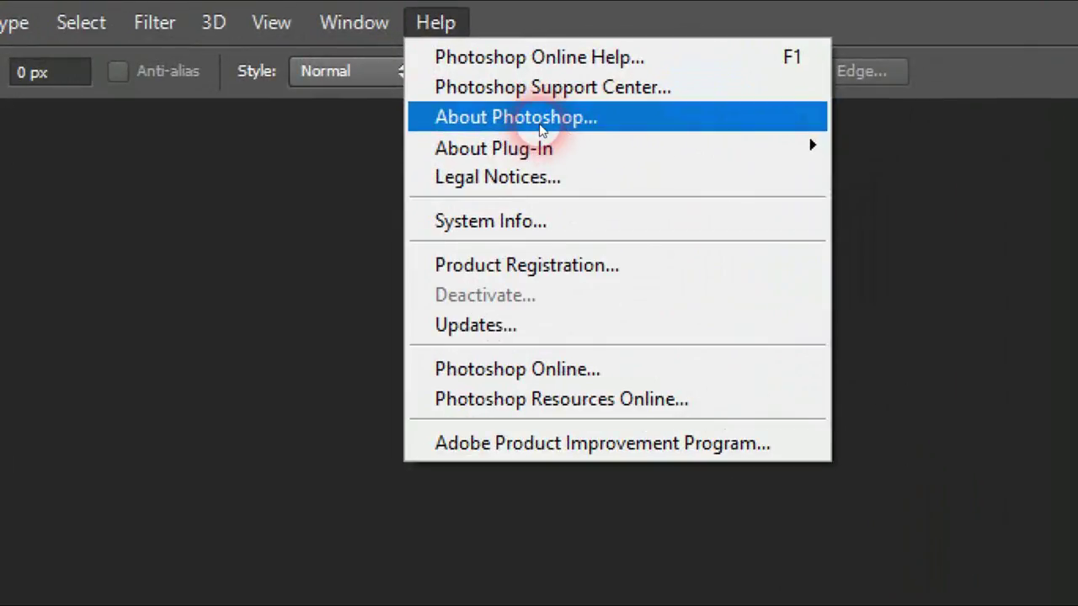
{"action": "left_click", "coordinate": [539, 124]}
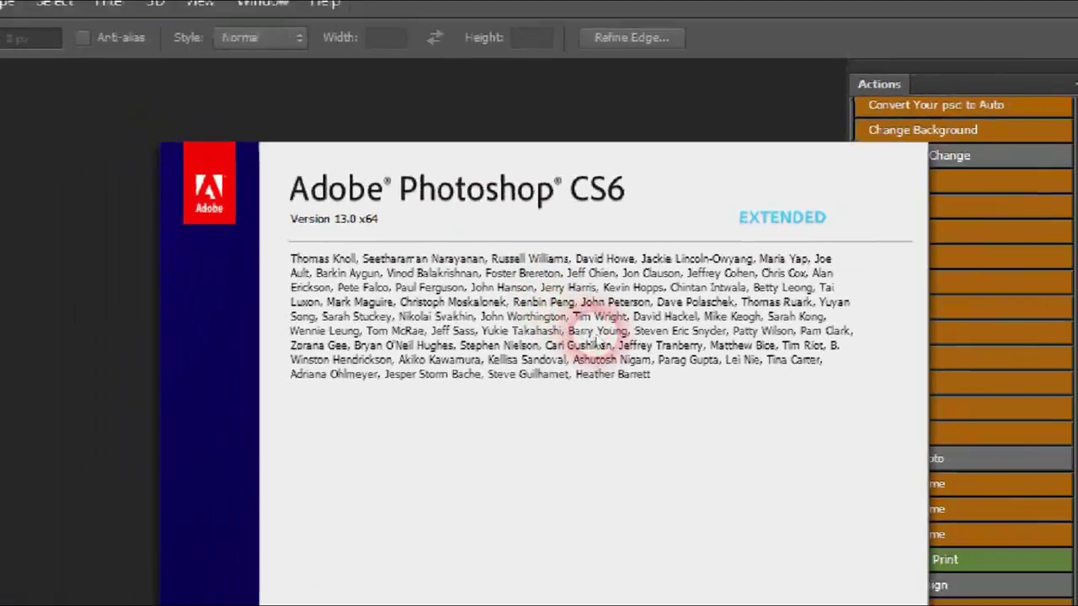
Step: Minimise Photoshop and open the inner Pencil sketch Action folder
{"action": "left_click", "coordinate": [467, 339]}
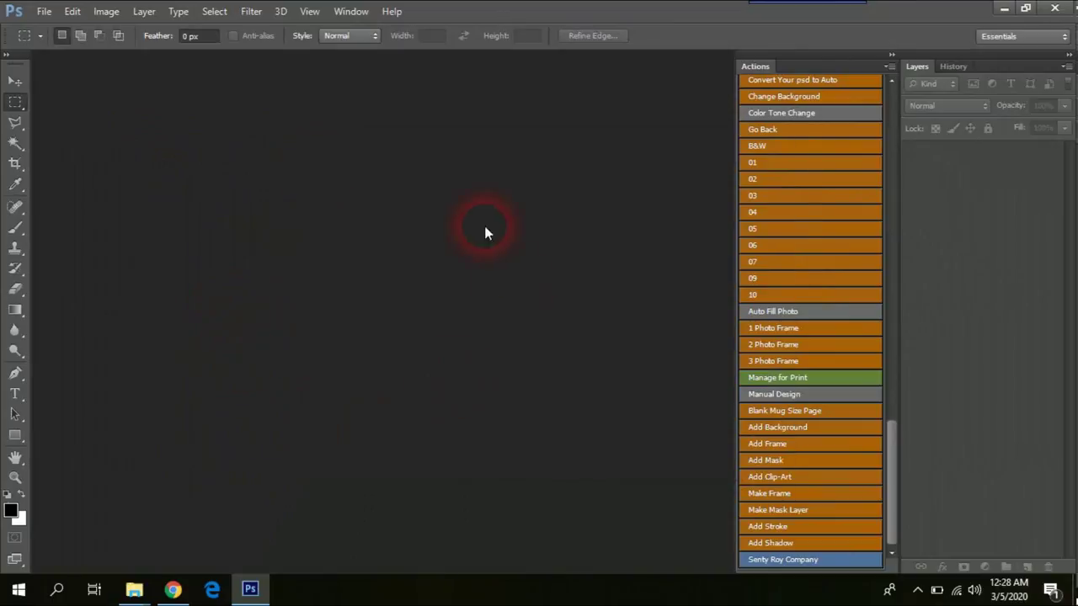
{"action": "left_click", "coordinate": [1005, 8]}
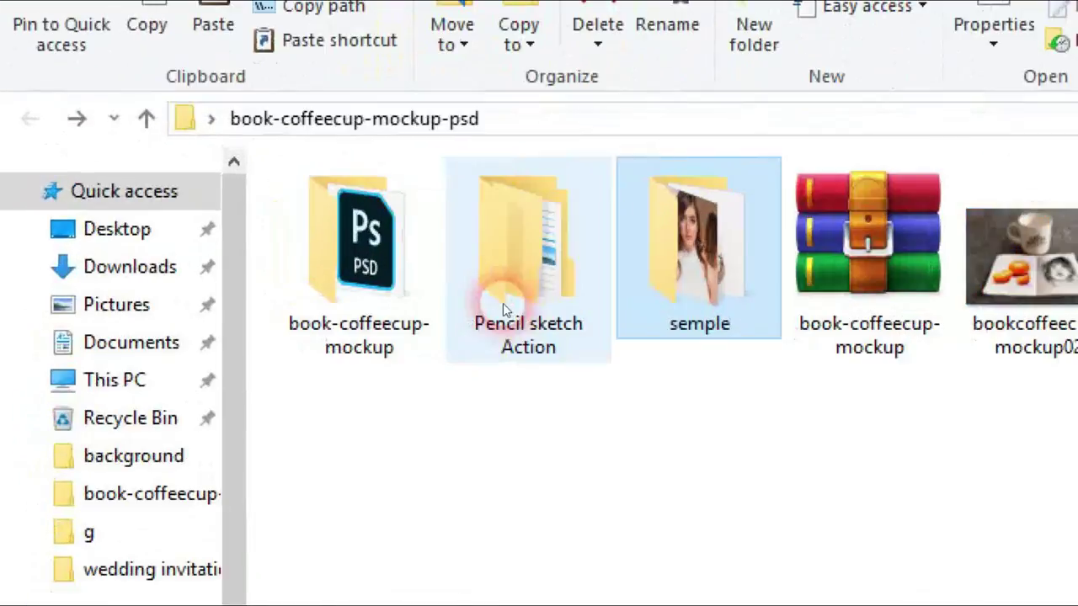
{"action": "left_click", "coordinate": [261, 212]}
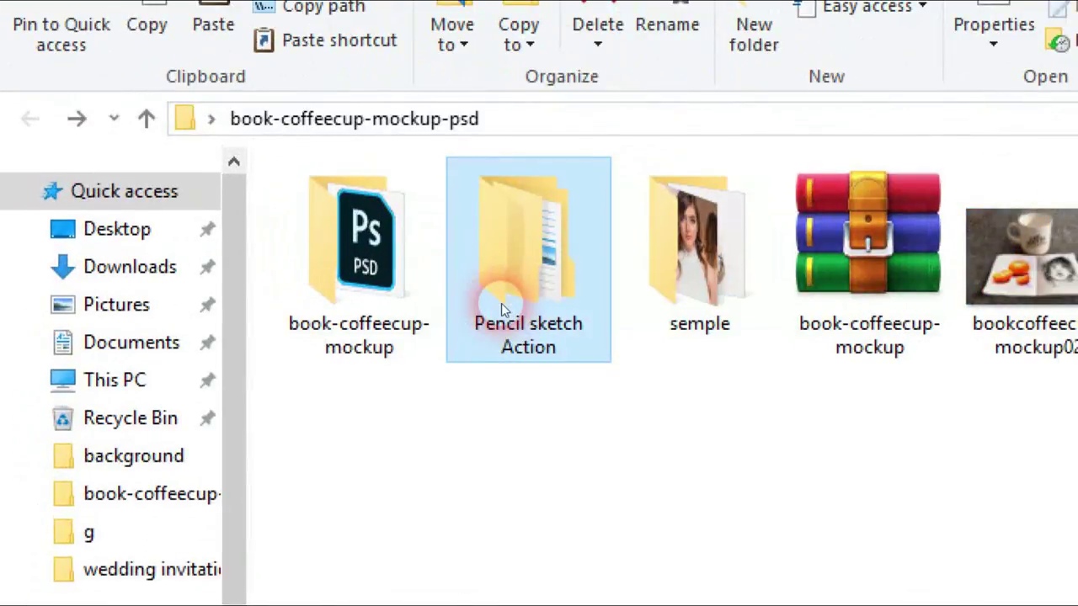
{"action": "double_click", "coordinate": [531, 310]}
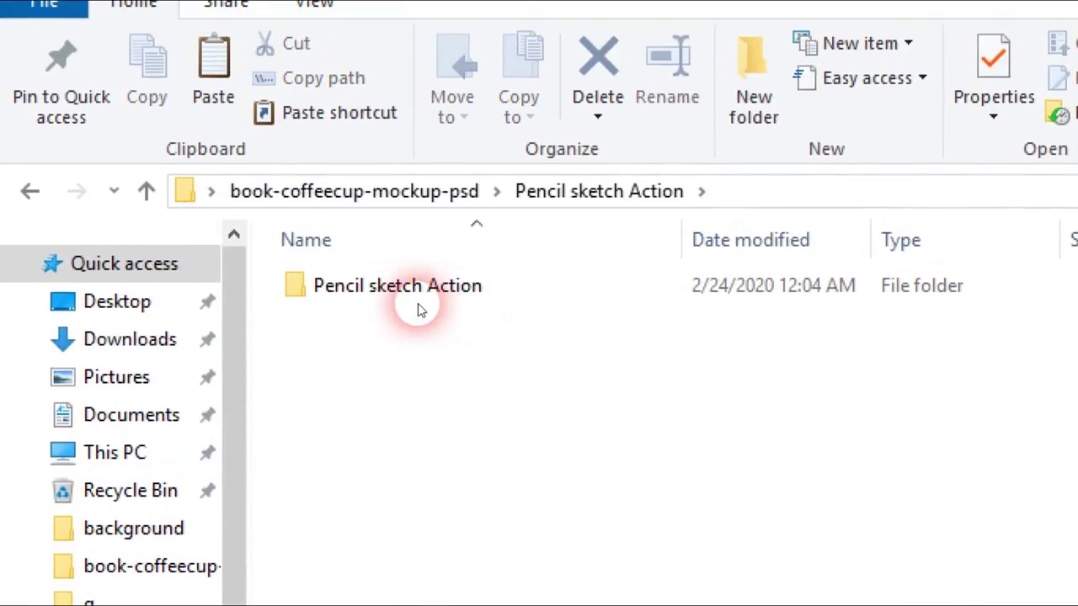
{"action": "double_click", "coordinate": [416, 294]}
Step: Show the folder's files as extra-large icons and refresh the view
{"action": "right_click", "coordinate": [435, 433]}
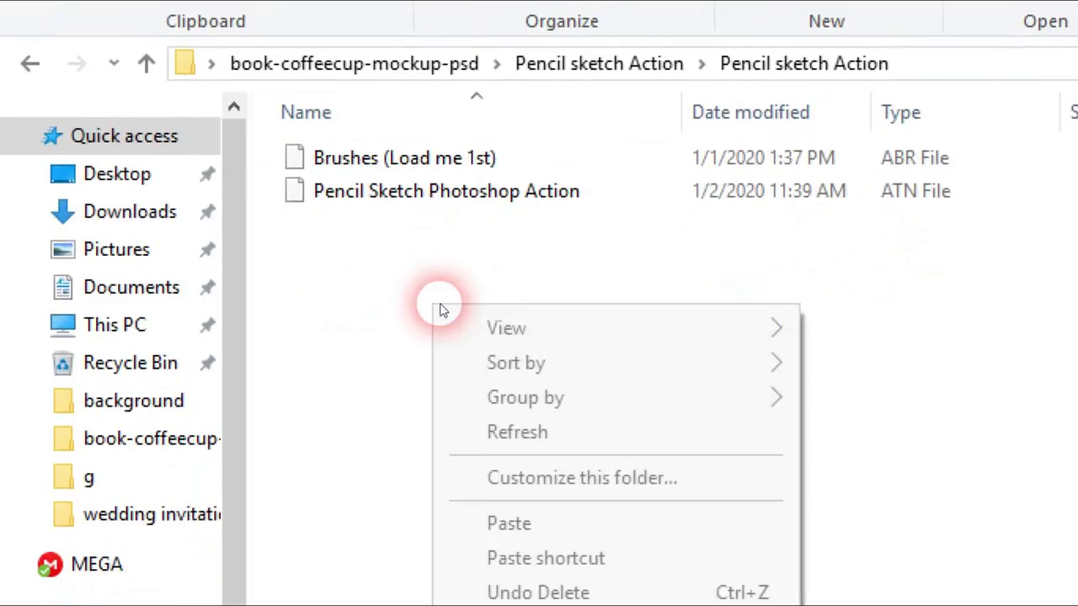
{"action": "mouse_move", "coordinate": [513, 455]}
{"action": "left_click", "coordinate": [913, 312]}
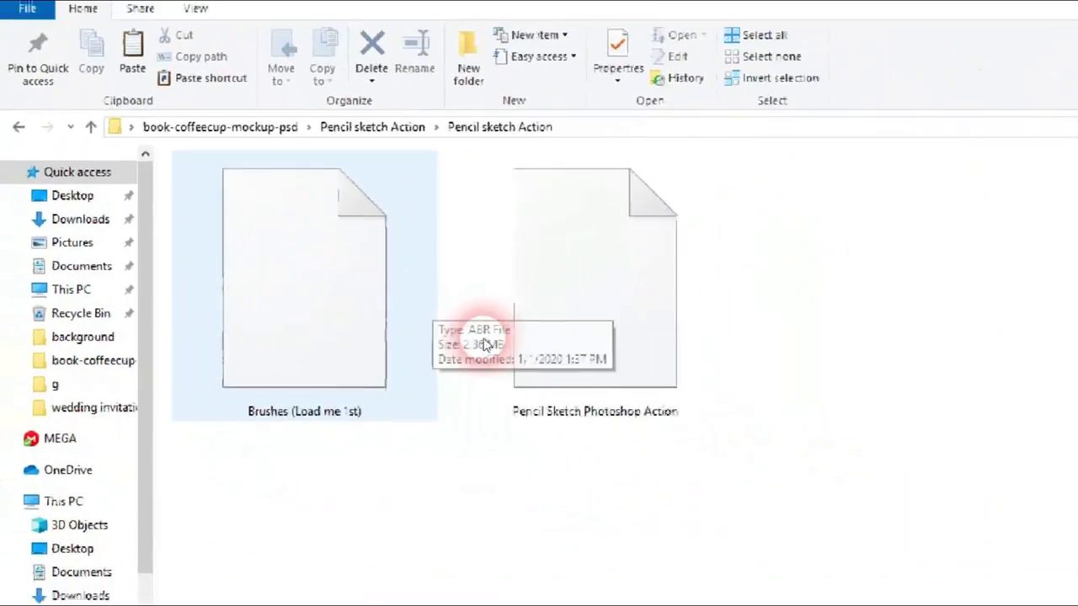
{"action": "right_click", "coordinate": [543, 514]}
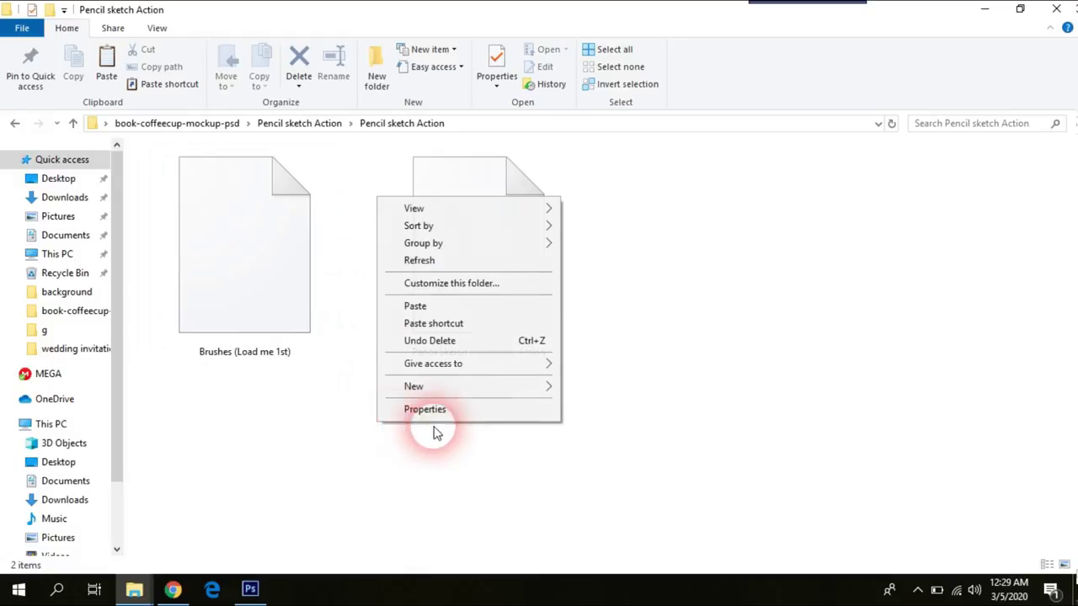
{"action": "left_click", "coordinate": [446, 262]}
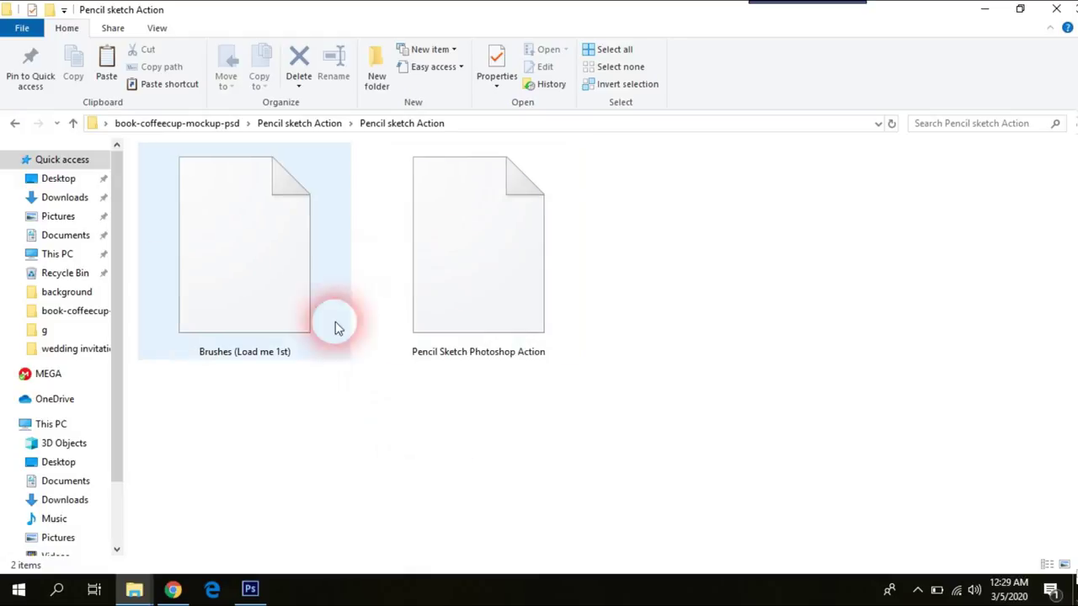
Step: Point out the Brushes (Load me 1st) and Pencil Sketch Photoshop Action files, then return to Photoshop
{"action": "left_click", "coordinate": [261, 302]}
{"action": "left_click", "coordinate": [501, 336]}
{"action": "left_click", "coordinate": [404, 452]}
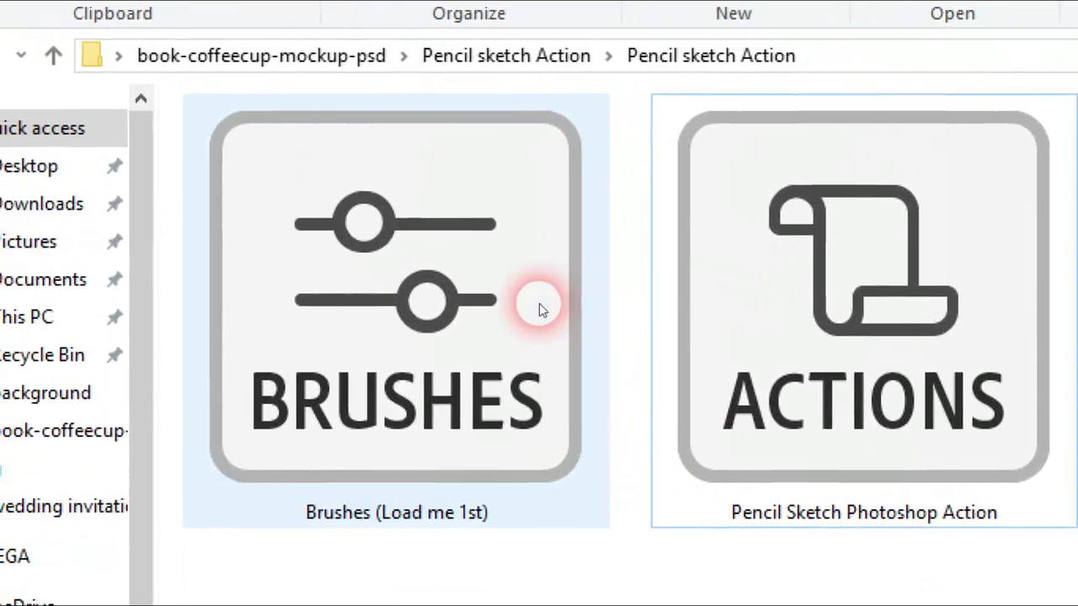
{"action": "left_click", "coordinate": [420, 249]}
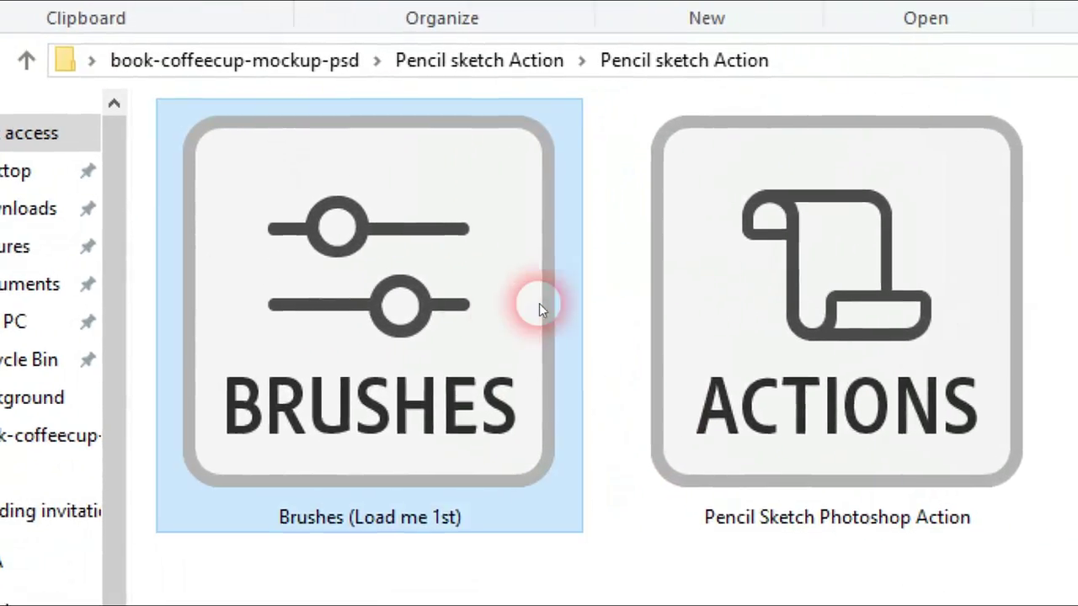
{"action": "left_click", "coordinate": [752, 287]}
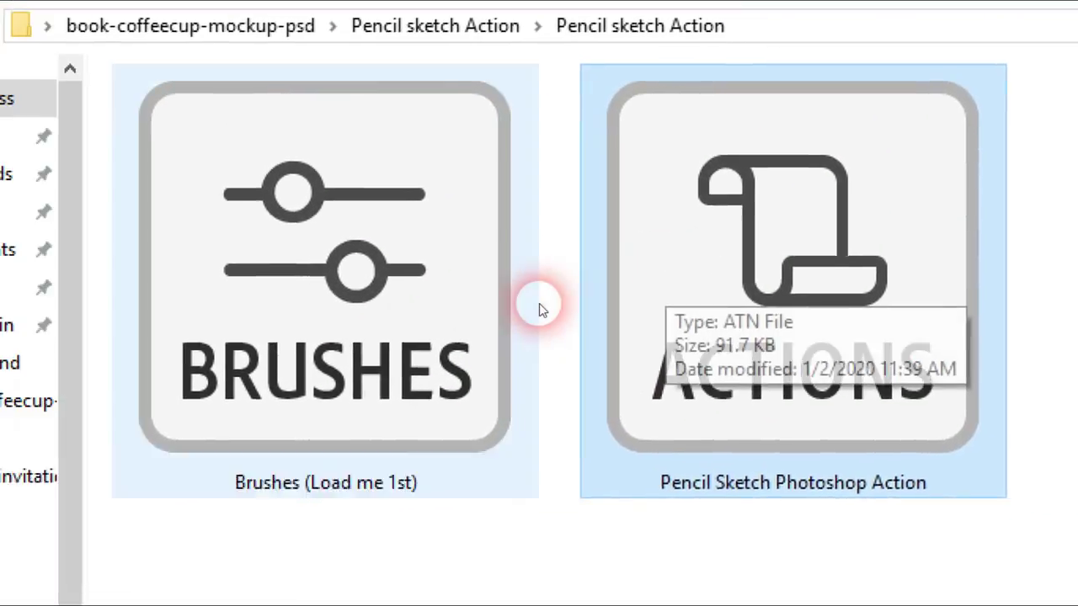
{"action": "left_click", "coordinate": [298, 354]}
{"action": "left_click", "coordinate": [539, 303]}
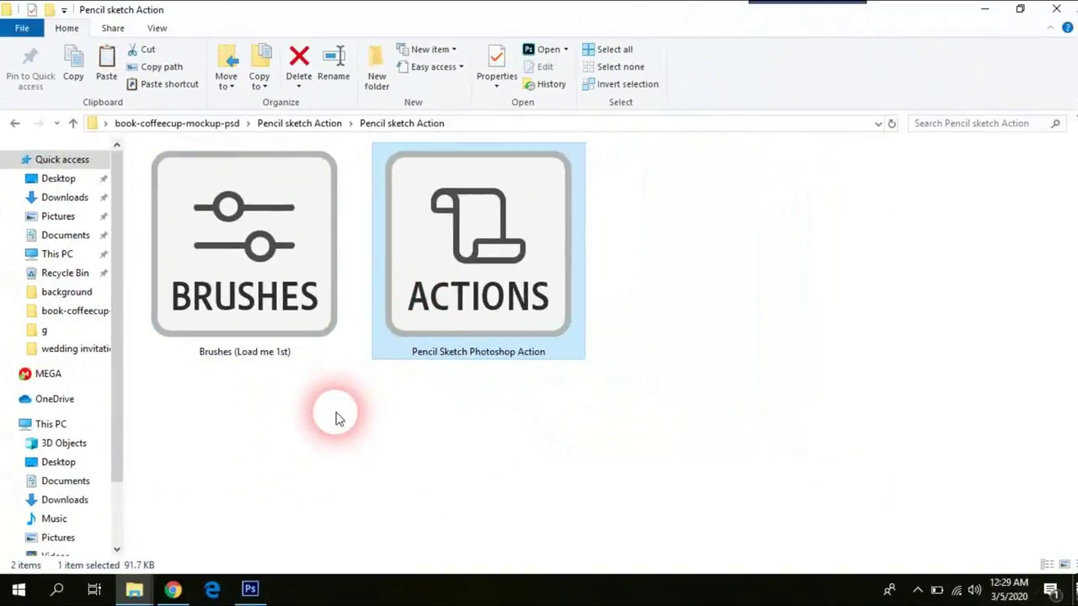
{"action": "left_click", "coordinate": [335, 418]}
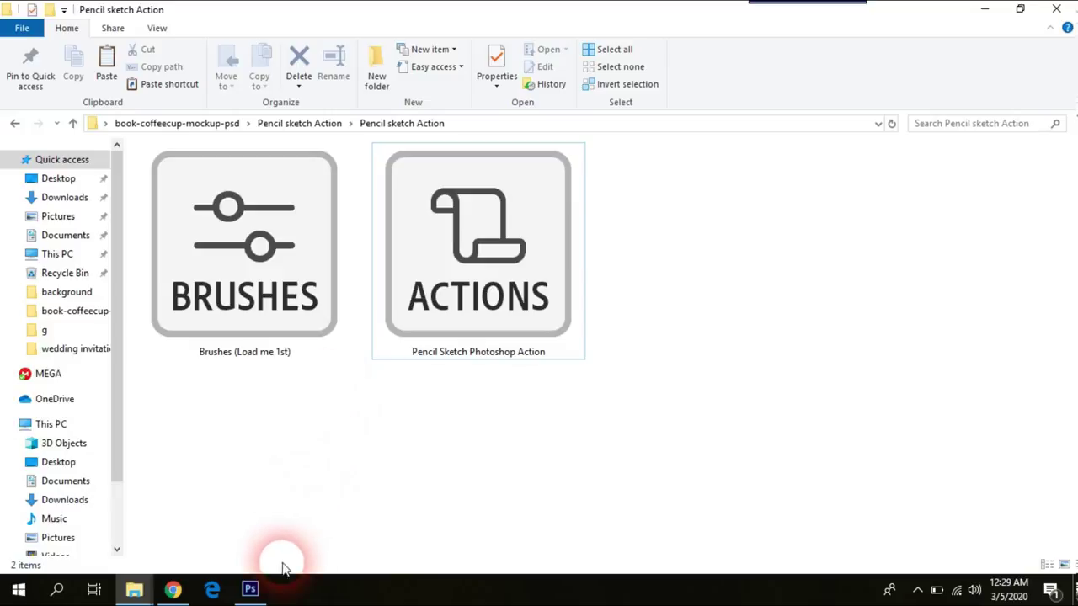
{"action": "left_click", "coordinate": [250, 591]}
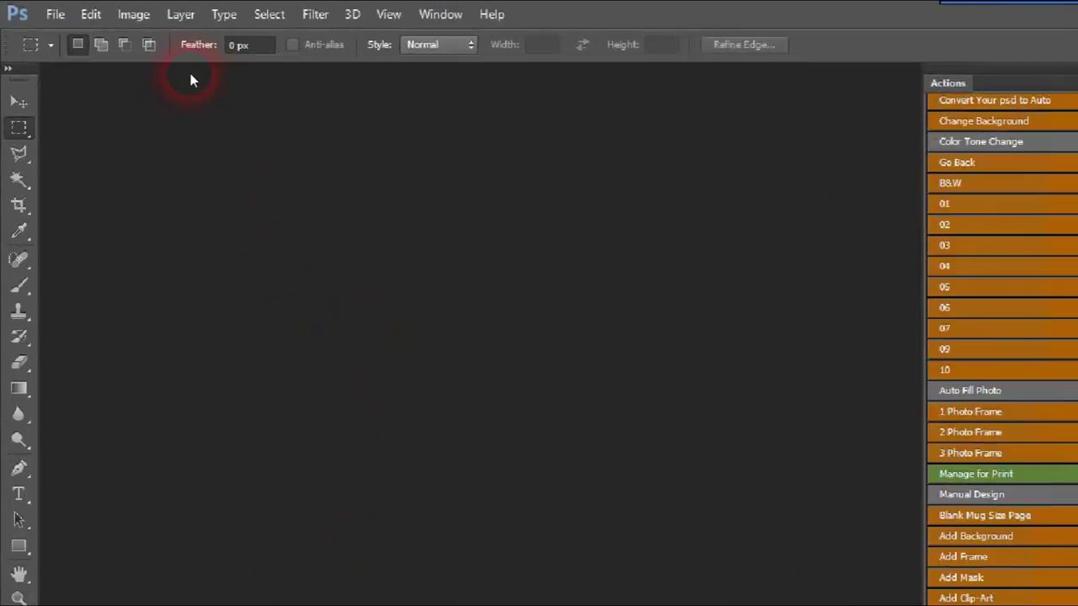
Step: Open Edit > Presets > Preset Manager with Brushes as the preset type
{"action": "left_click", "coordinate": [74, 12]}
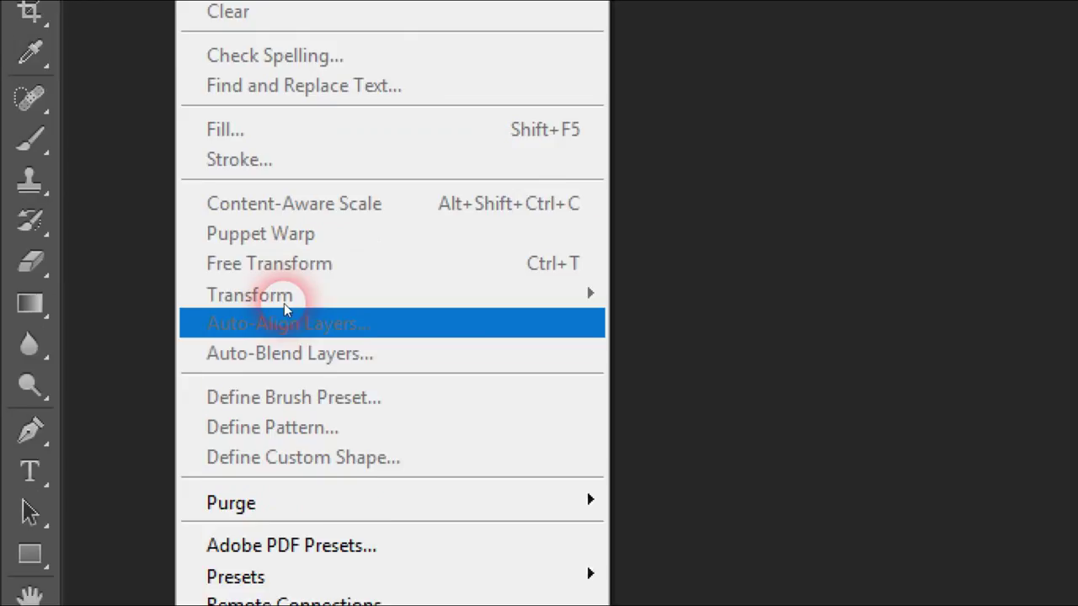
{"action": "mouse_move", "coordinate": [334, 308]}
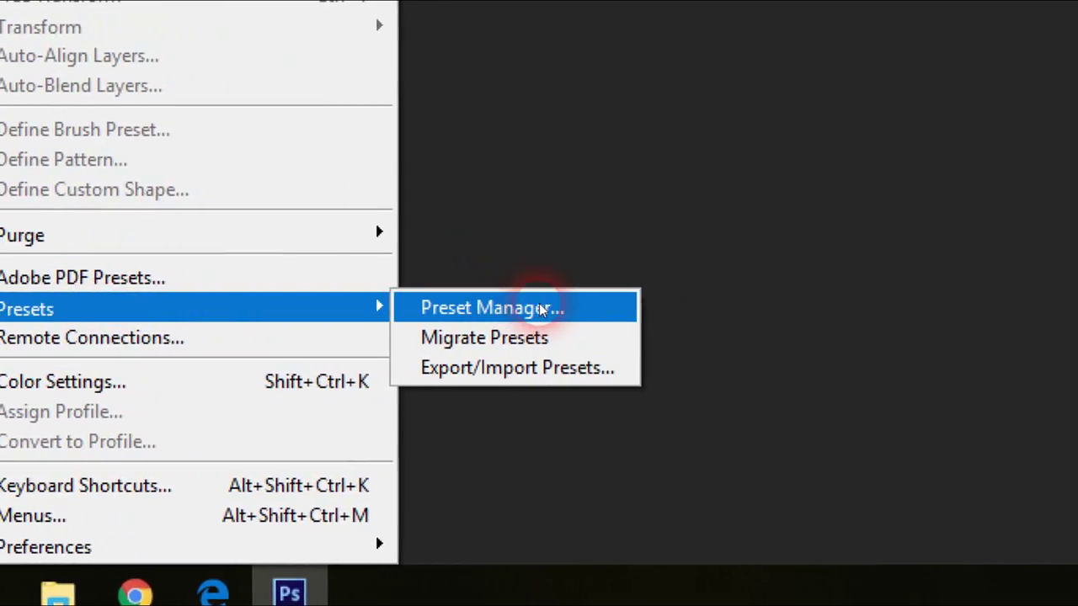
{"action": "left_click", "coordinate": [541, 309]}
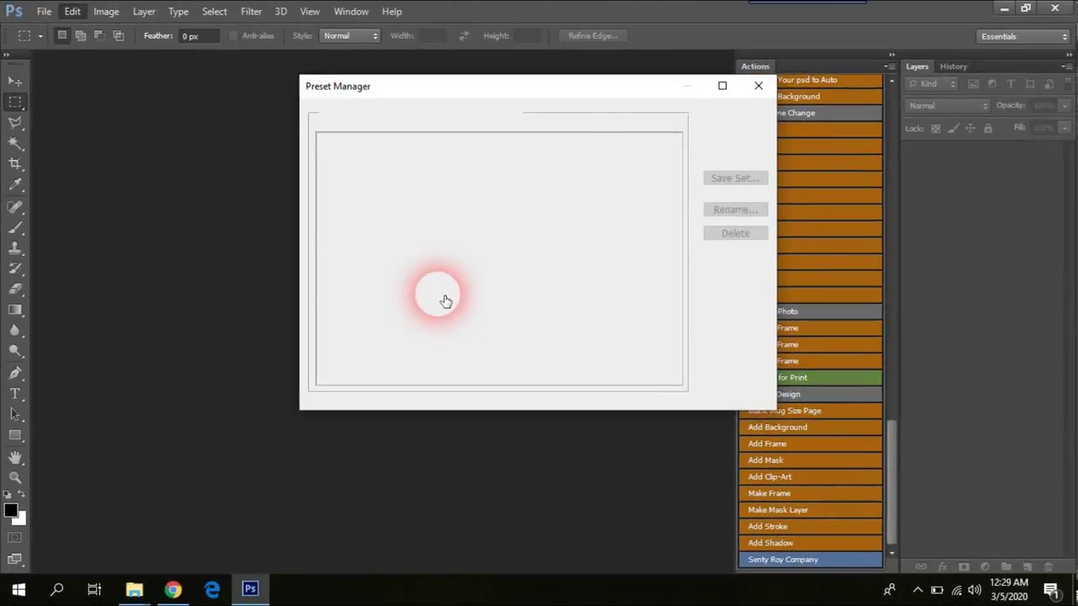
{"action": "mouse_move", "coordinate": [600, 91]}
{"action": "left_mouse_down"}
{"action": "mouse_move", "coordinate": [457, 137]}
{"action": "mouse_move", "coordinate": [477, 99]}
{"action": "mouse_move", "coordinate": [413, 130]}
{"action": "mouse_move", "coordinate": [484, 137]}
{"action": "mouse_move", "coordinate": [500, 164]}
{"action": "mouse_move", "coordinate": [485, 138]}
{"action": "left_mouse_up"}
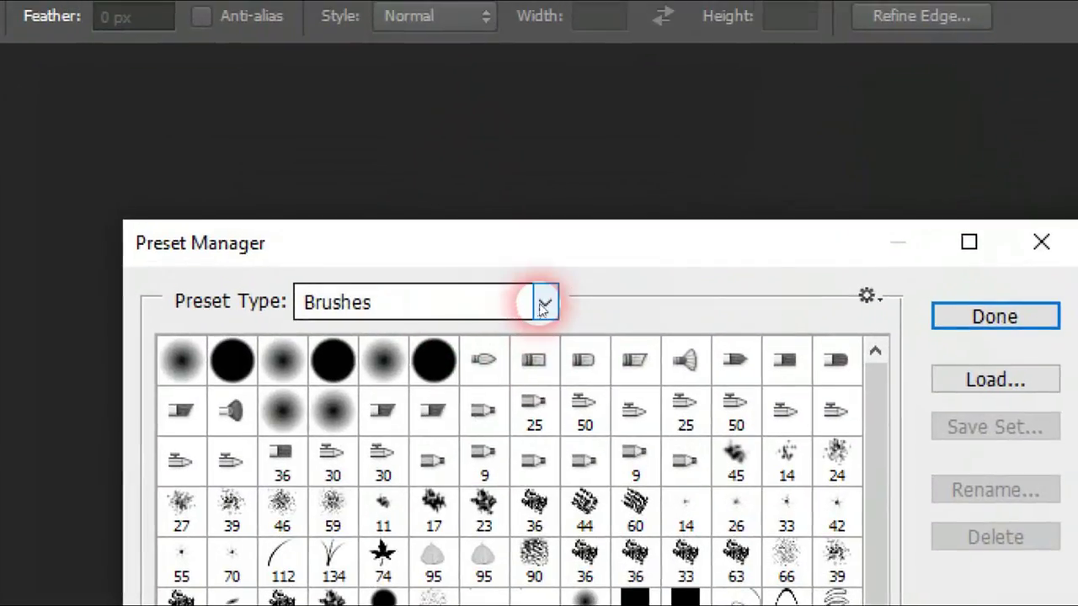
{"action": "left_click", "coordinate": [583, 274]}
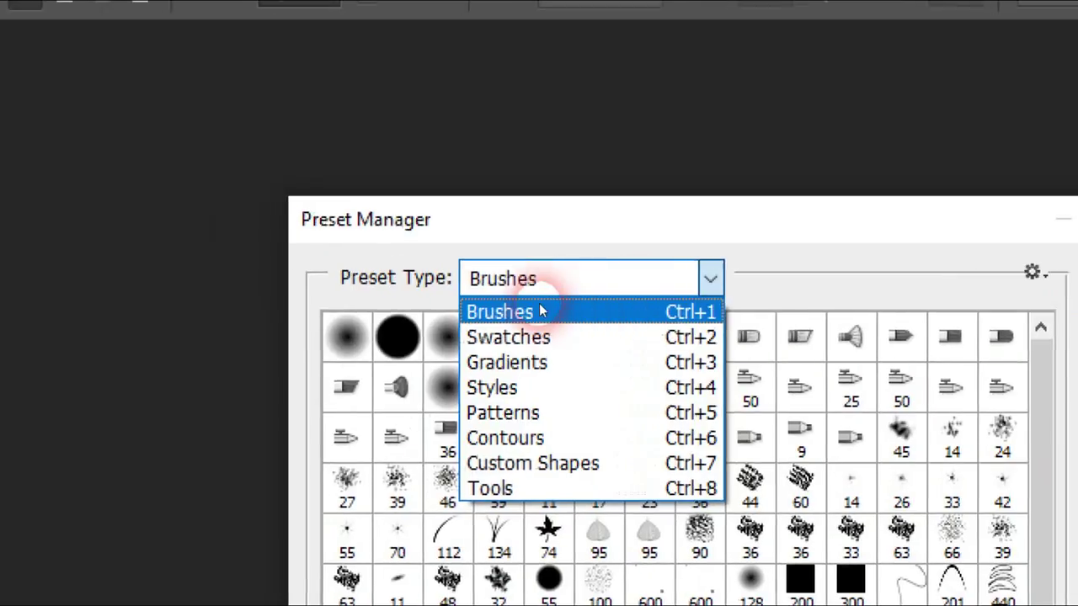
{"action": "left_click", "coordinate": [540, 312]}
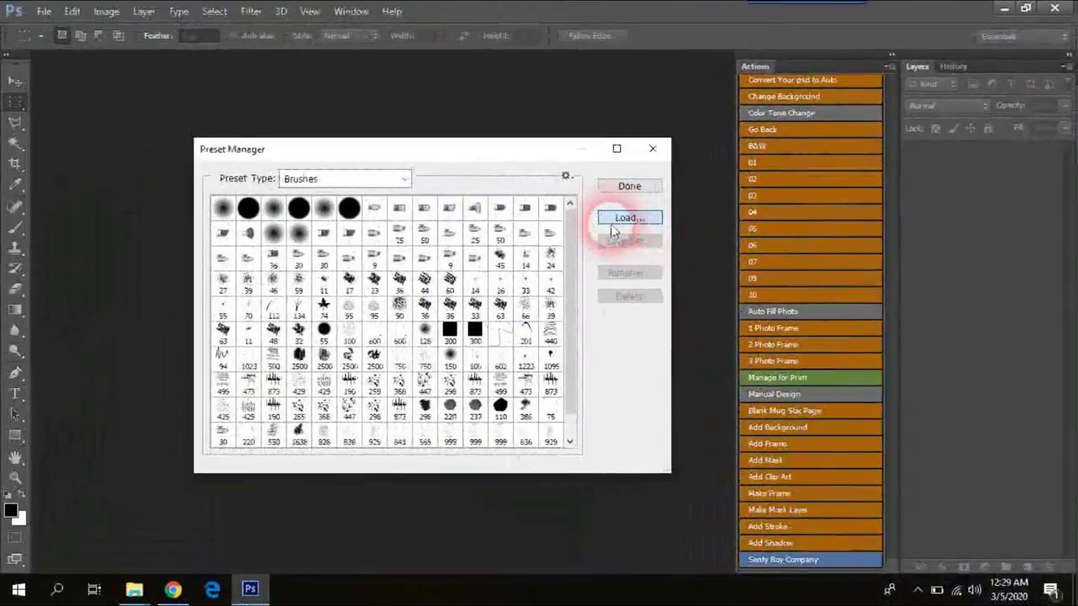
Step: Load the Brushes (Load me 1st) file into the brush presets and close the manager
{"action": "left_click", "coordinate": [611, 224]}
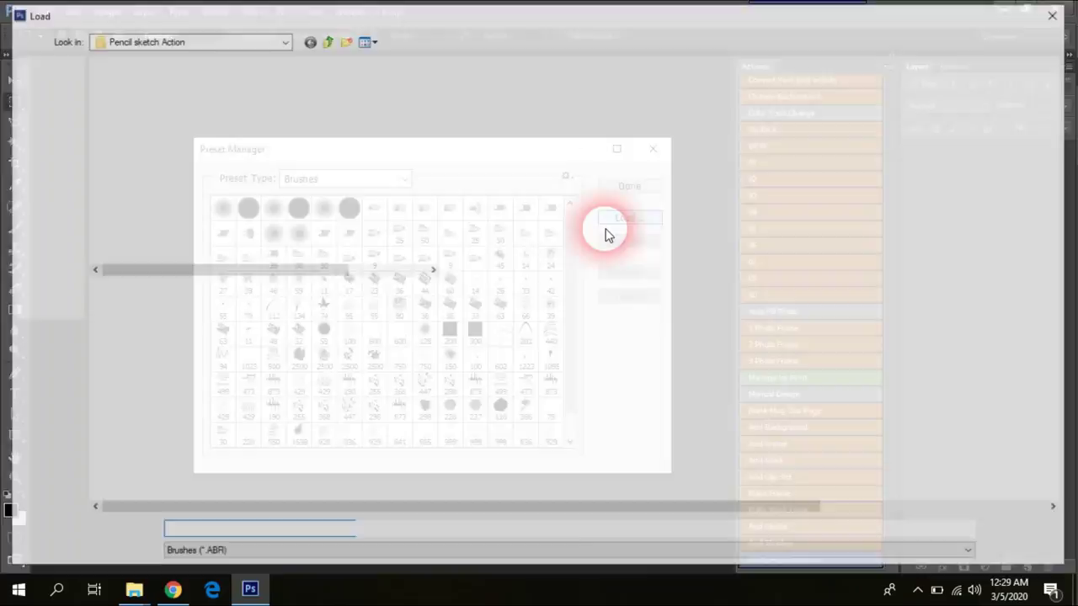
{"action": "left_click_drag", "start_coordinate": [330, 12], "coordinate": [399, 135]}
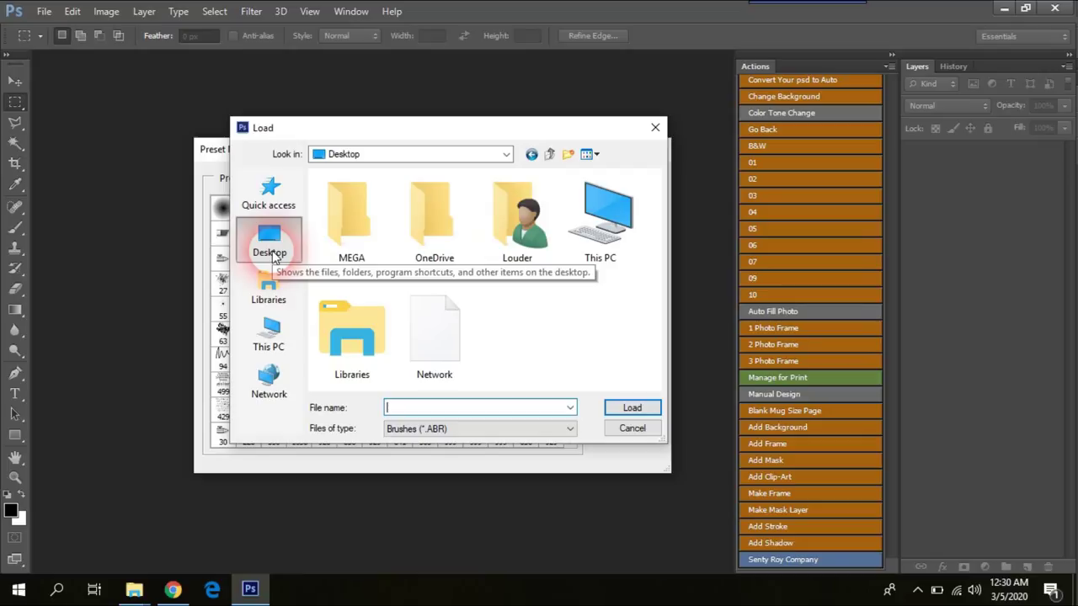
{"action": "double_click", "coordinate": [485, 323]}
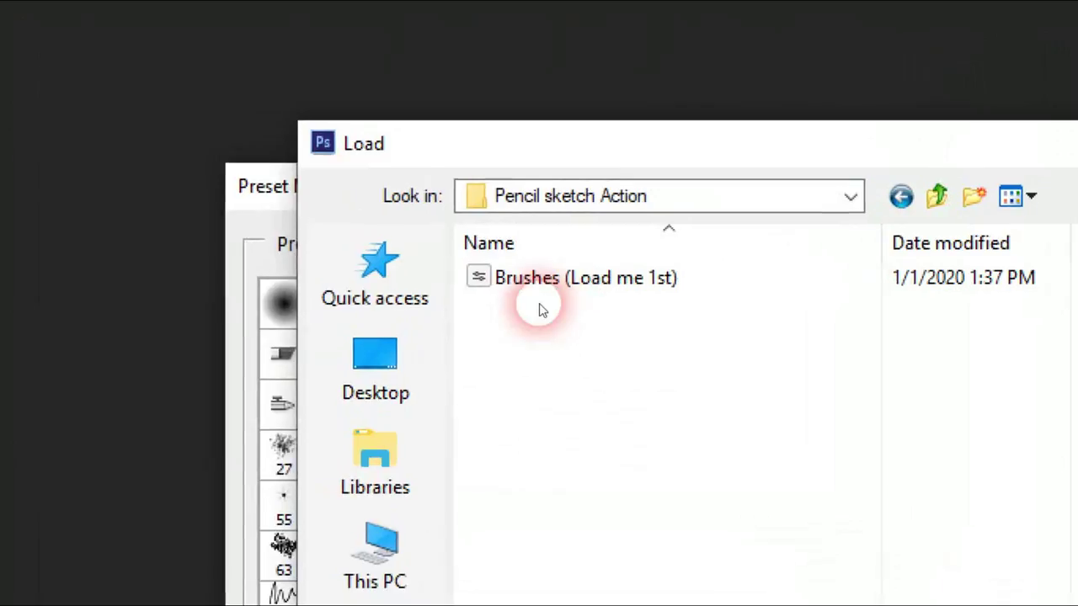
{"action": "left_click", "coordinate": [362, 201]}
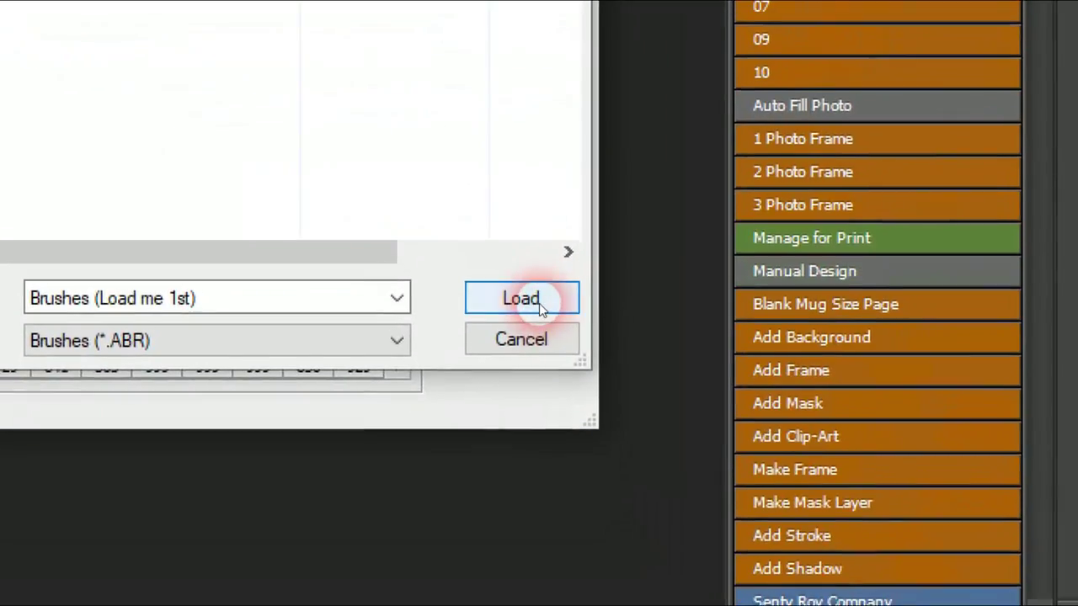
{"action": "left_click", "coordinate": [539, 305]}
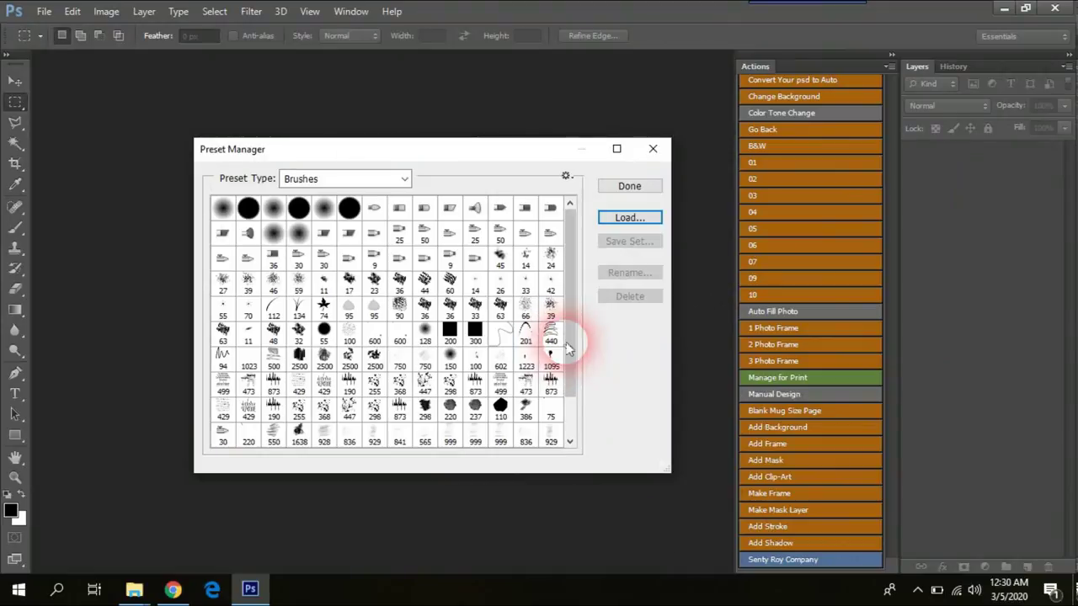
{"action": "left_click_drag", "start_coordinate": [565, 342], "coordinate": [567, 439]}
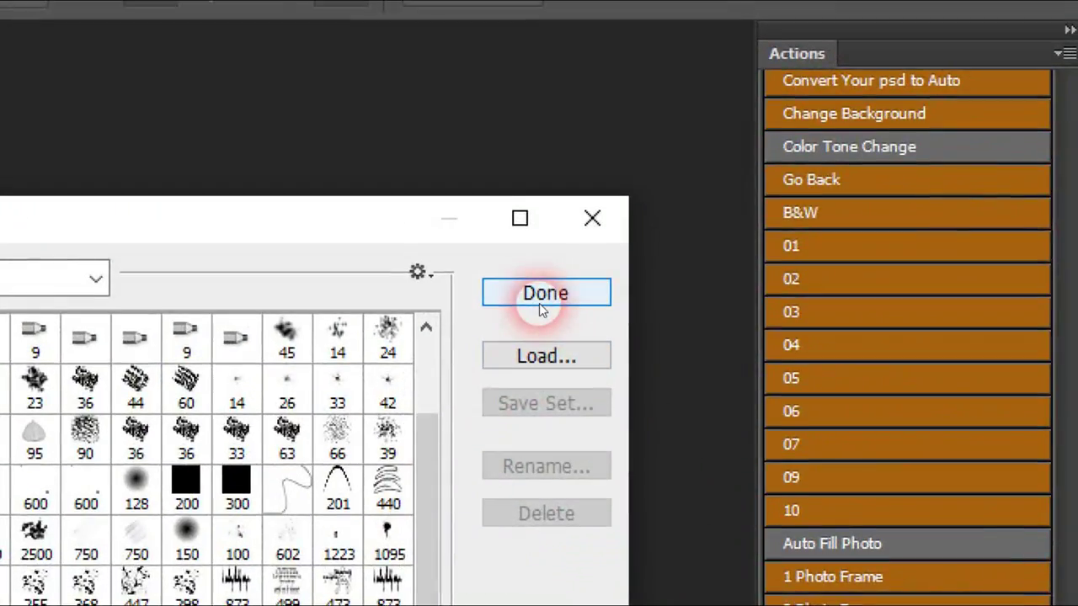
{"action": "left_click", "coordinate": [541, 308]}
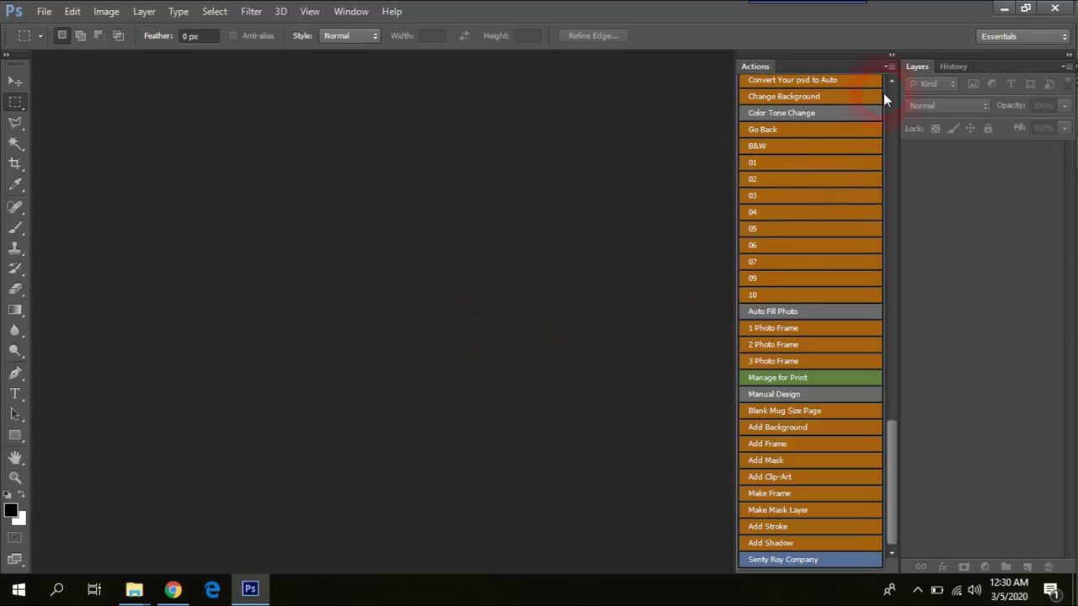
Step: Close the Actions panel, reopen it from Window > Actions, and dock it beside Layers
{"action": "left_click_drag", "start_coordinate": [835, 69], "coordinate": [597, 96]}
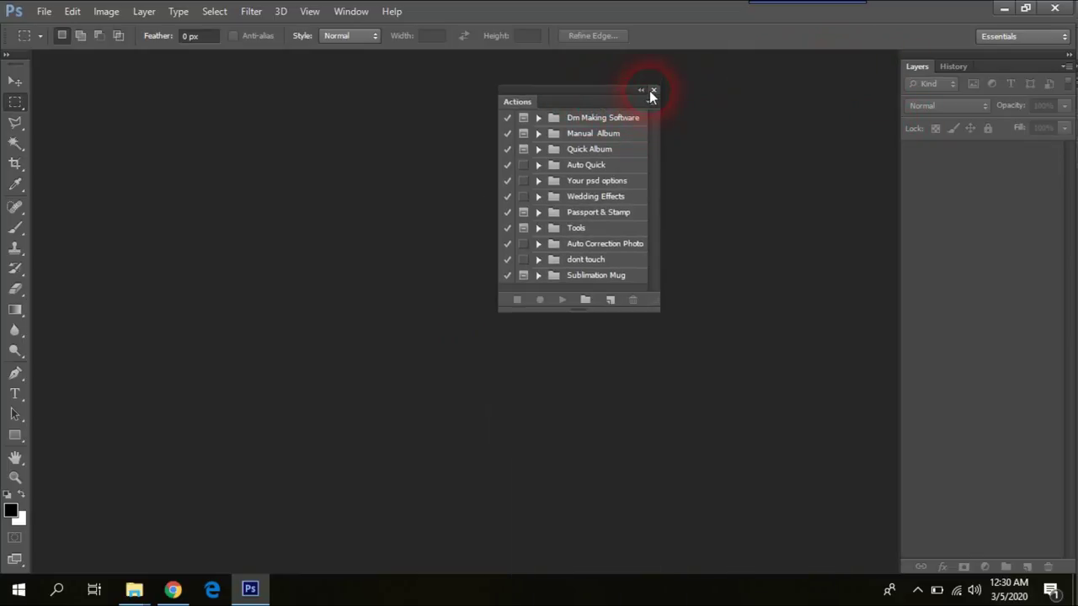
{"action": "left_click", "coordinate": [652, 90]}
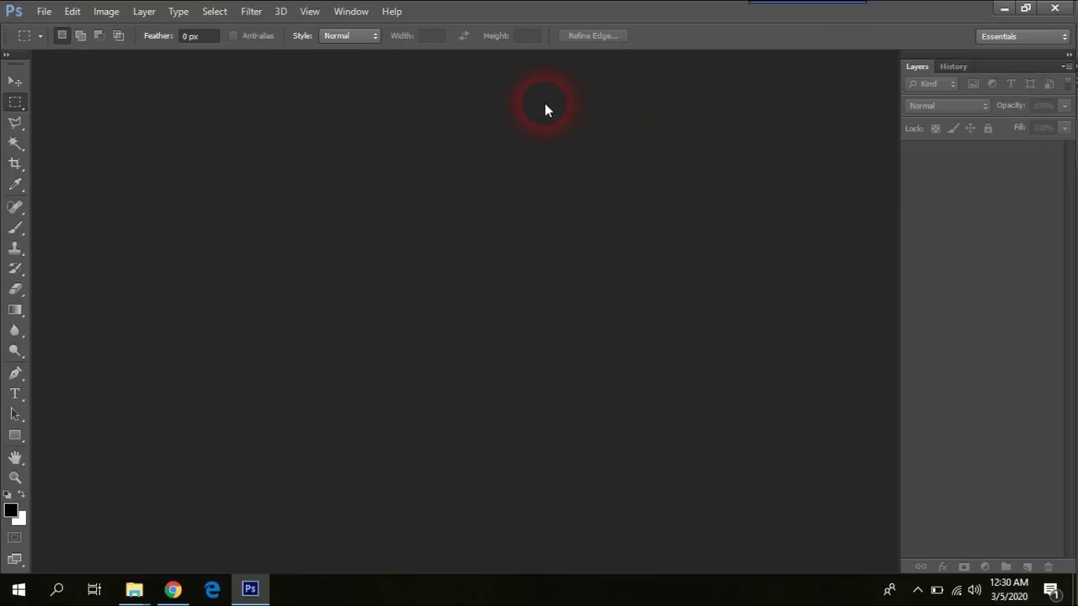
{"action": "left_click", "coordinate": [350, 11]}
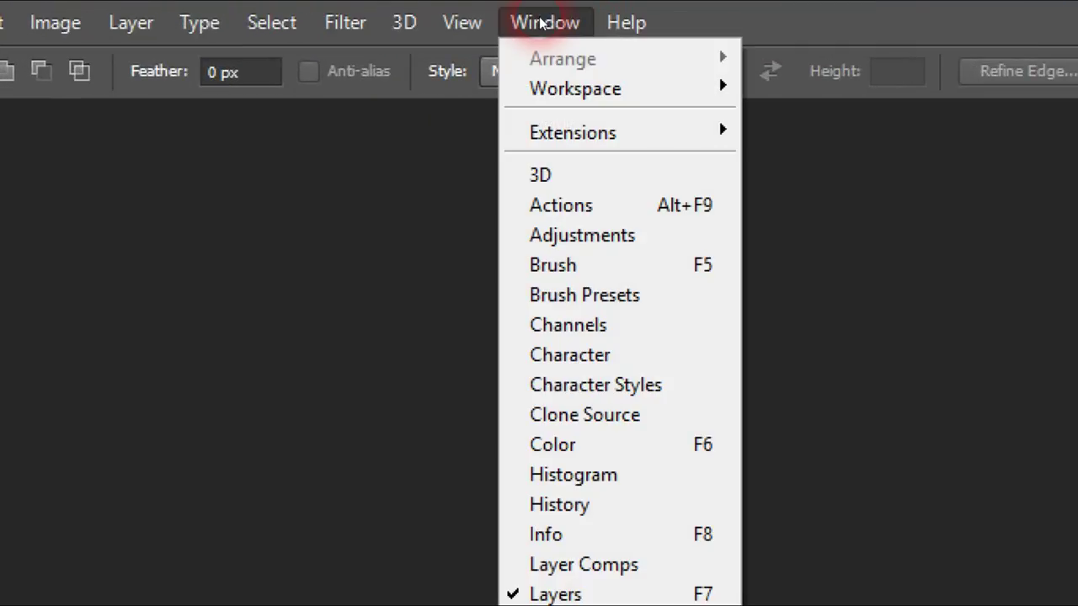
{"action": "left_click", "coordinate": [542, 207]}
{"action": "left_click_drag", "start_coordinate": [595, 106], "coordinate": [895, 157]}
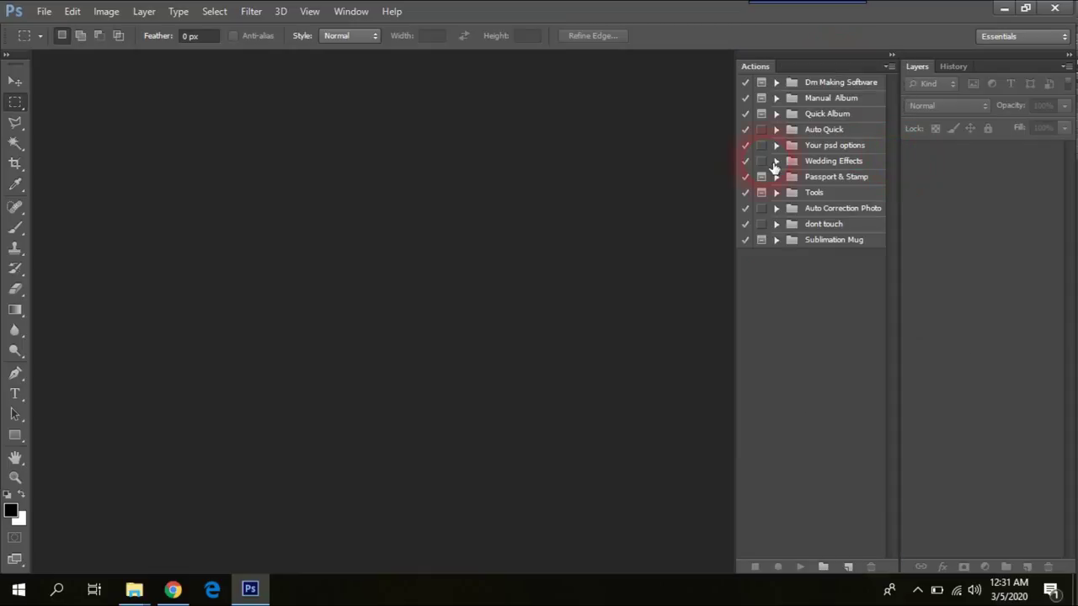
Step: Drag the Pencil Sketch Photoshop Action file from Explorer onto Photoshop's Actions panel
{"action": "left_click", "coordinate": [1003, 8]}
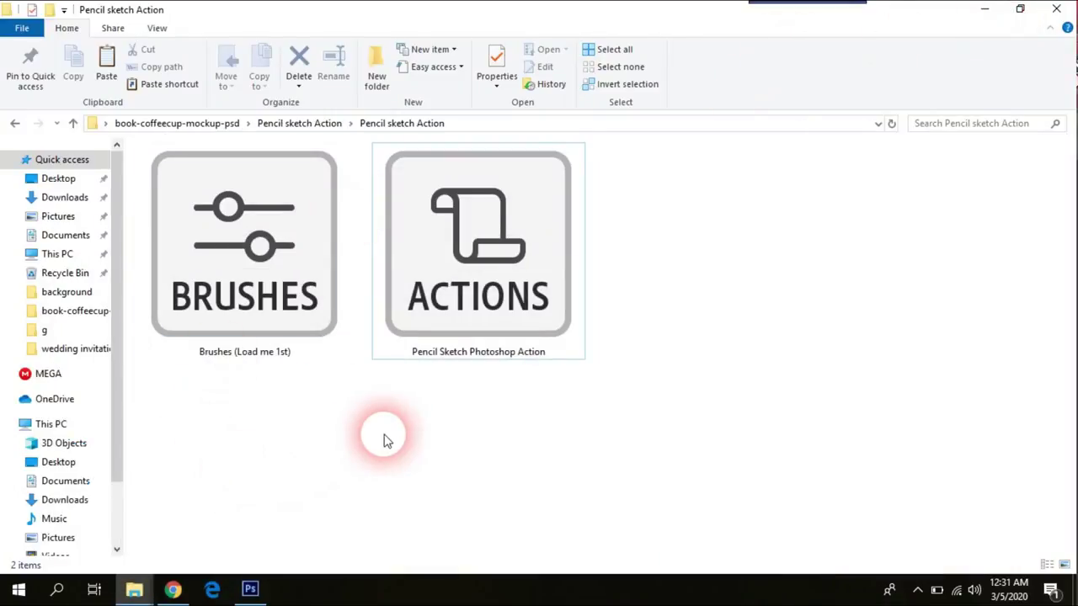
{"action": "left_click", "coordinate": [481, 234]}
{"action": "left_click_drag", "start_coordinate": [481, 218], "coordinate": [522, 249]}
{"action": "left_click_drag", "start_coordinate": [592, 267], "coordinate": [826, 355]}
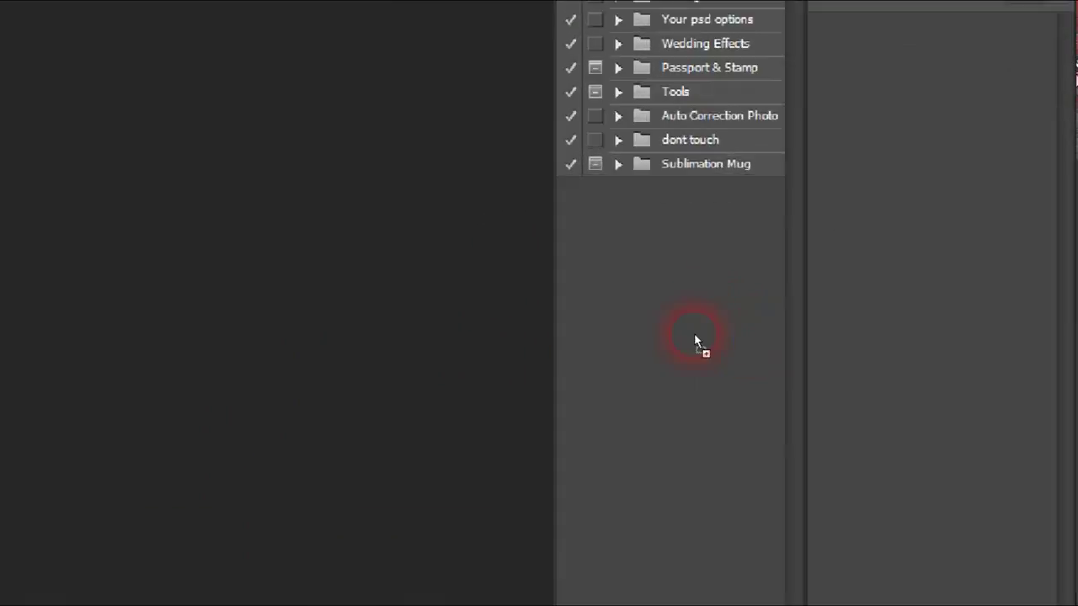
{"action": "left_click_drag", "start_coordinate": [694, 337], "coordinate": [701, 309]}
{"action": "left_click_drag", "start_coordinate": [584, 306], "coordinate": [545, 306]}
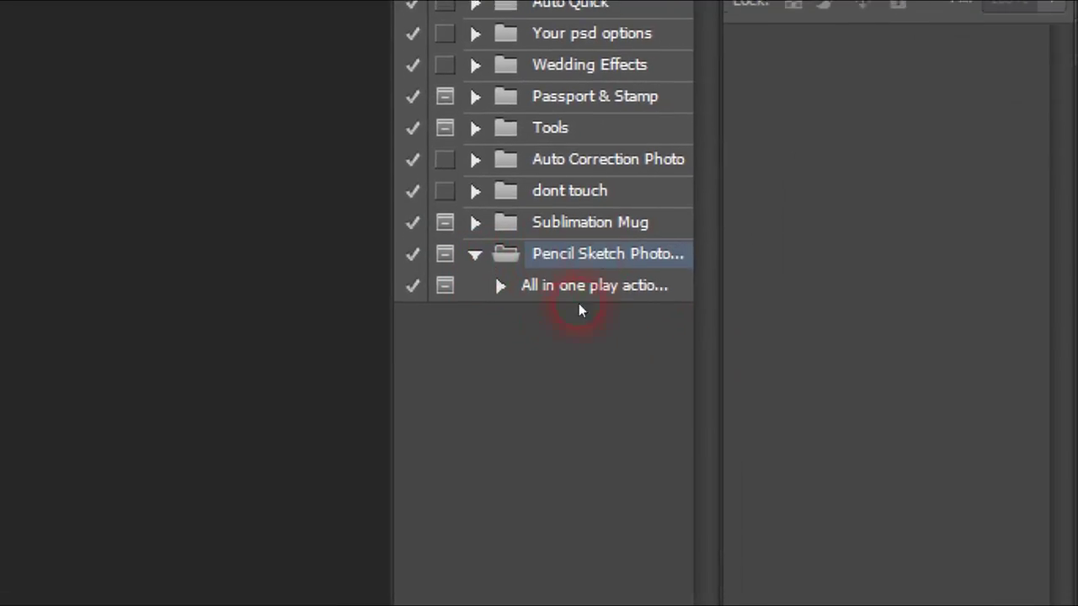
Step: Expand the new Pencil Sketch Photo set to reveal its All in one play action
{"action": "left_click", "coordinate": [520, 291]}
{"action": "left_click", "coordinate": [520, 291]}
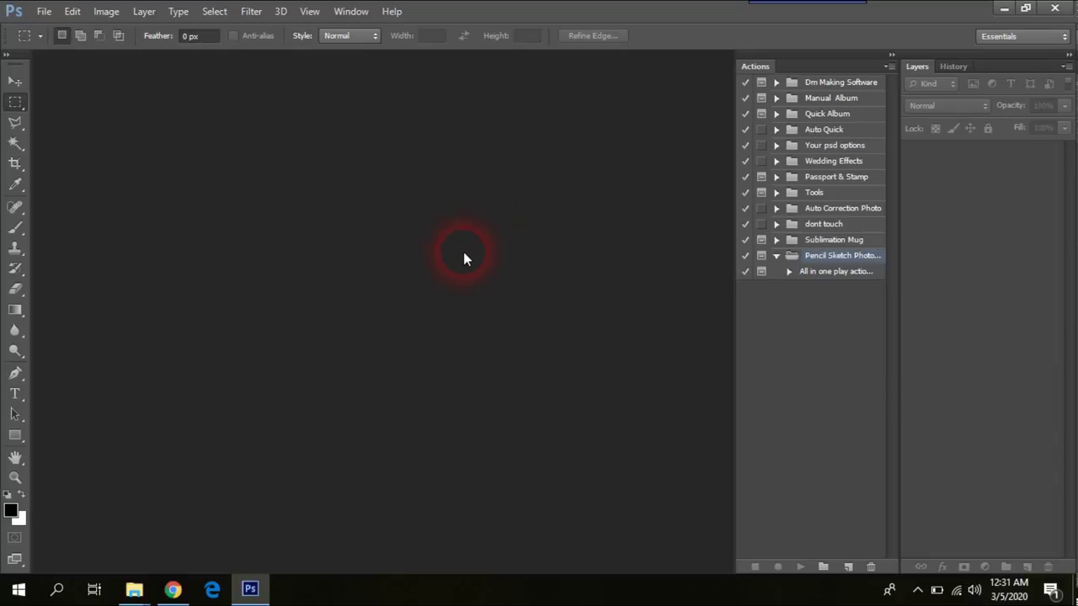
{"action": "left_click", "coordinate": [136, 591]}
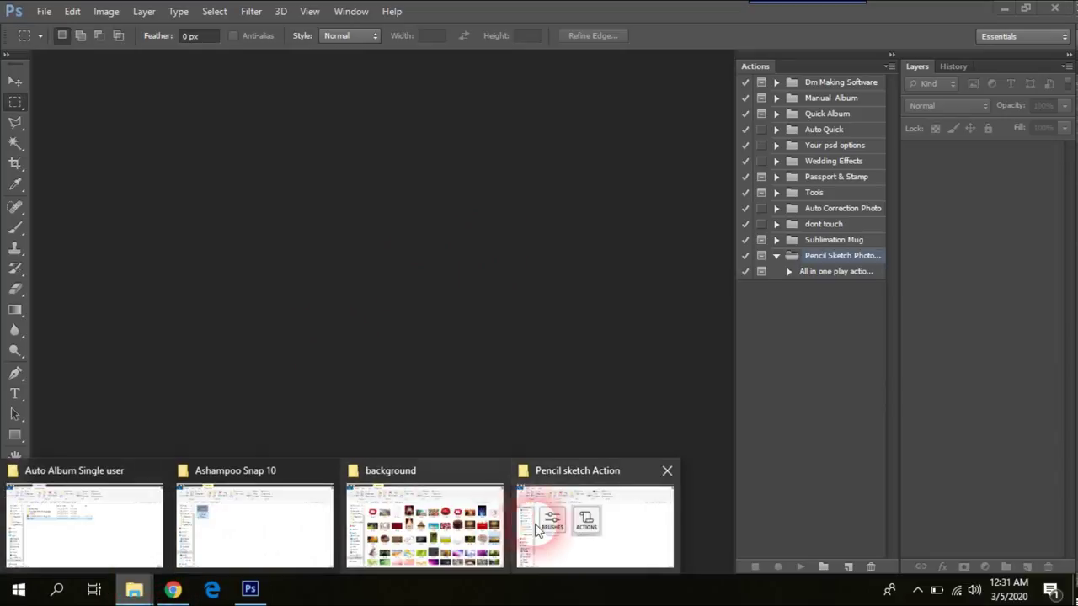
Step: Go back to the semple folder and open portrait-photo-of-woman-3061814.jpg in Photoshop
{"action": "left_click", "coordinate": [541, 517]}
{"action": "left_click", "coordinate": [11, 123]}
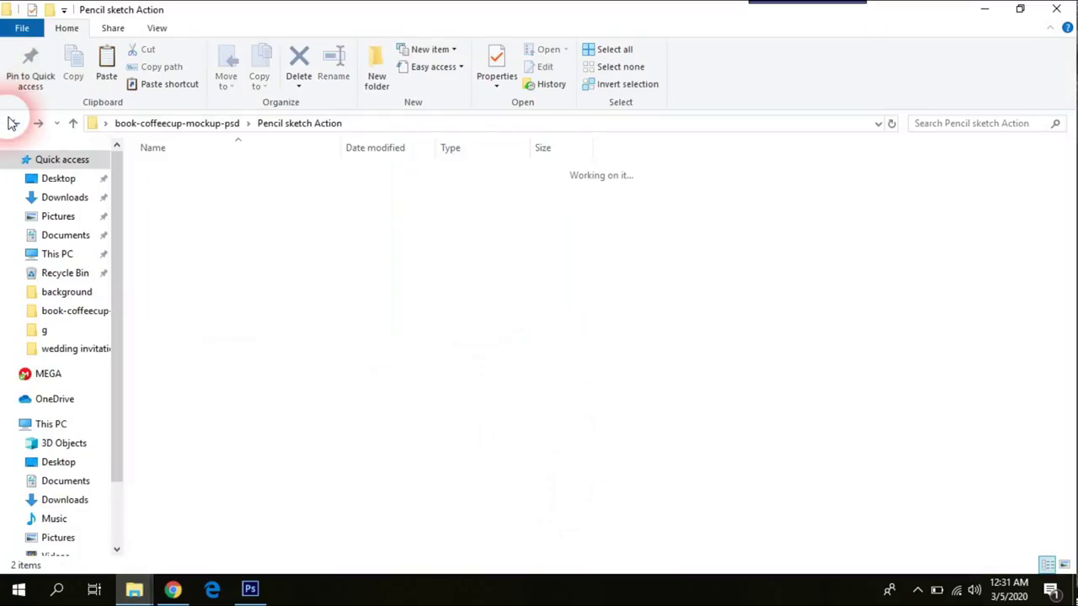
{"action": "left_click", "coordinate": [12, 123]}
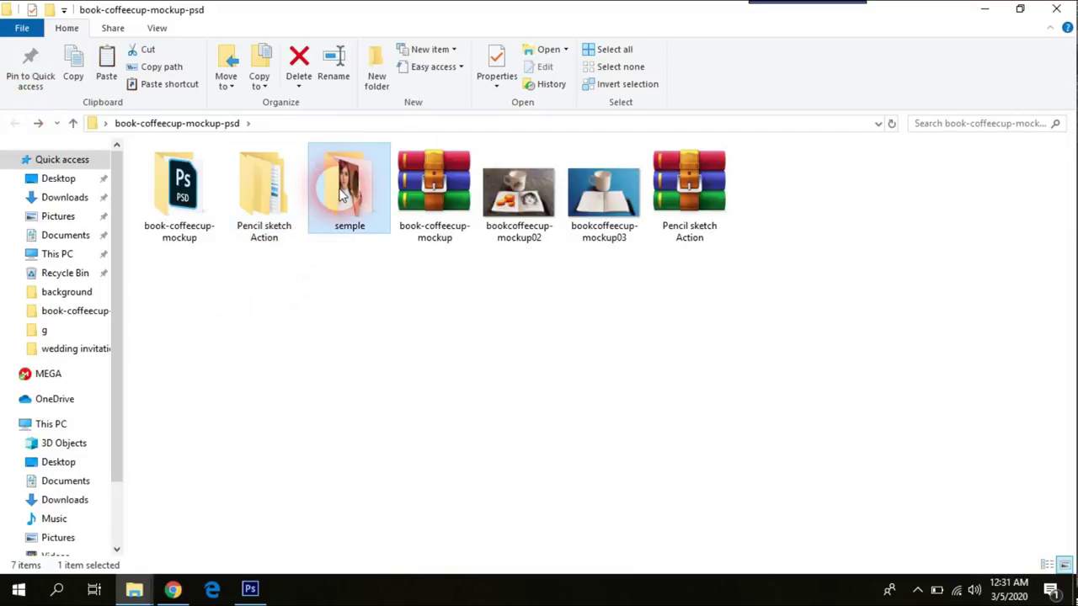
{"action": "double_click", "coordinate": [345, 192]}
{"action": "left_click_drag", "start_coordinate": [485, 312], "coordinate": [394, 331]}
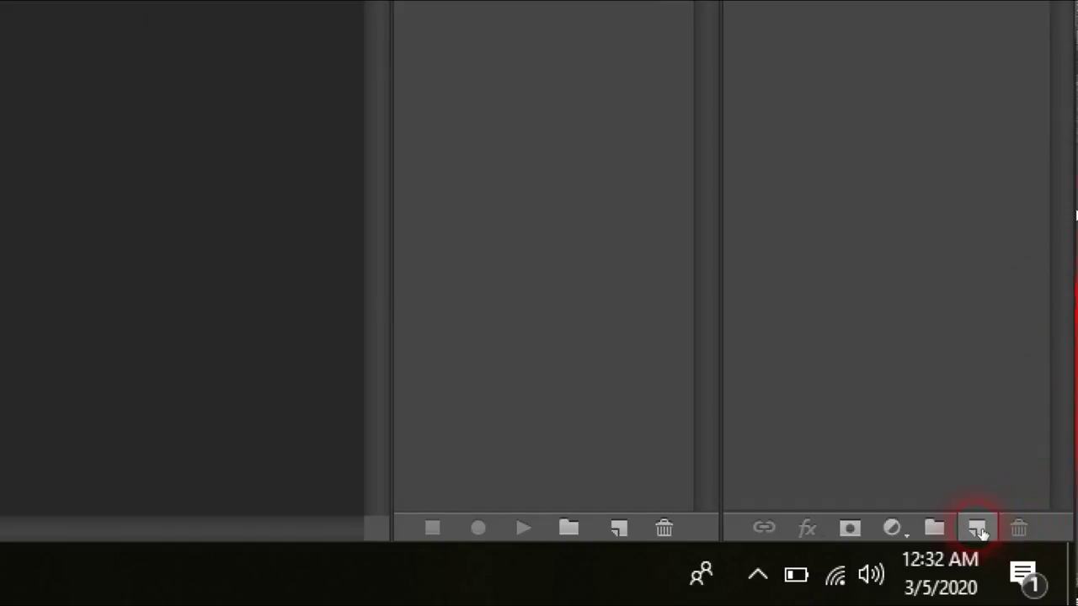
Step: Add a new layer above Background and rename it 'brush'
{"action": "left_click", "coordinate": [979, 527]}
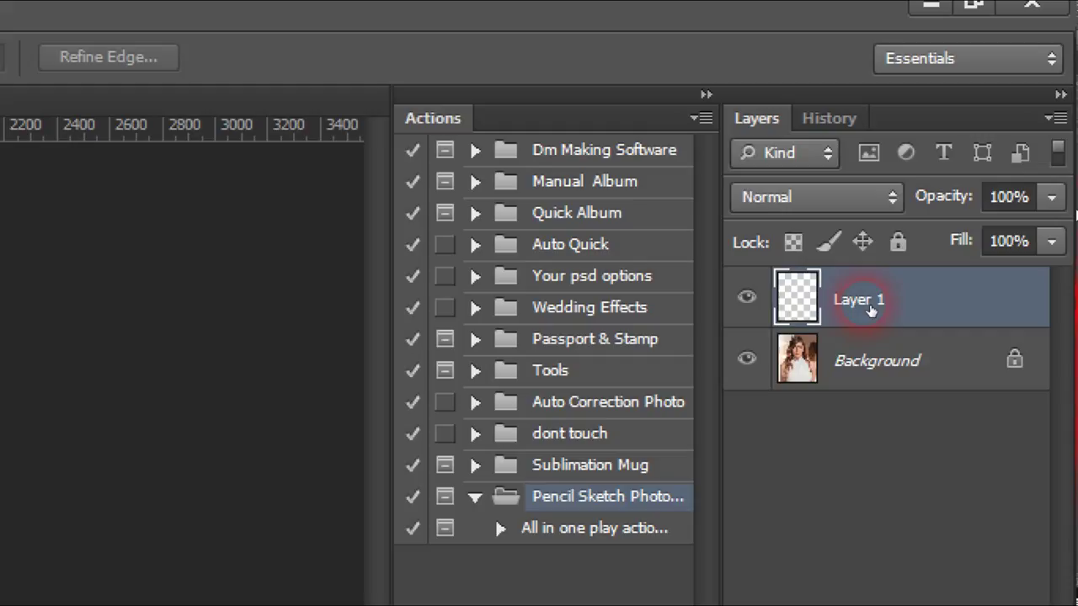
{"action": "double_click", "coordinate": [870, 309]}
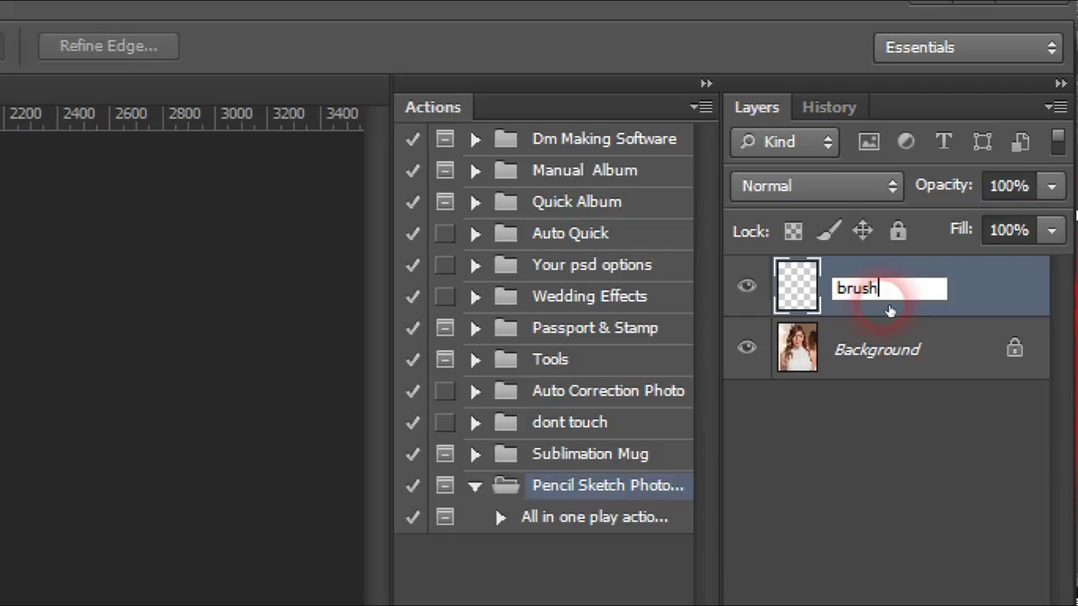
{"action": "left_click", "coordinate": [890, 311]}
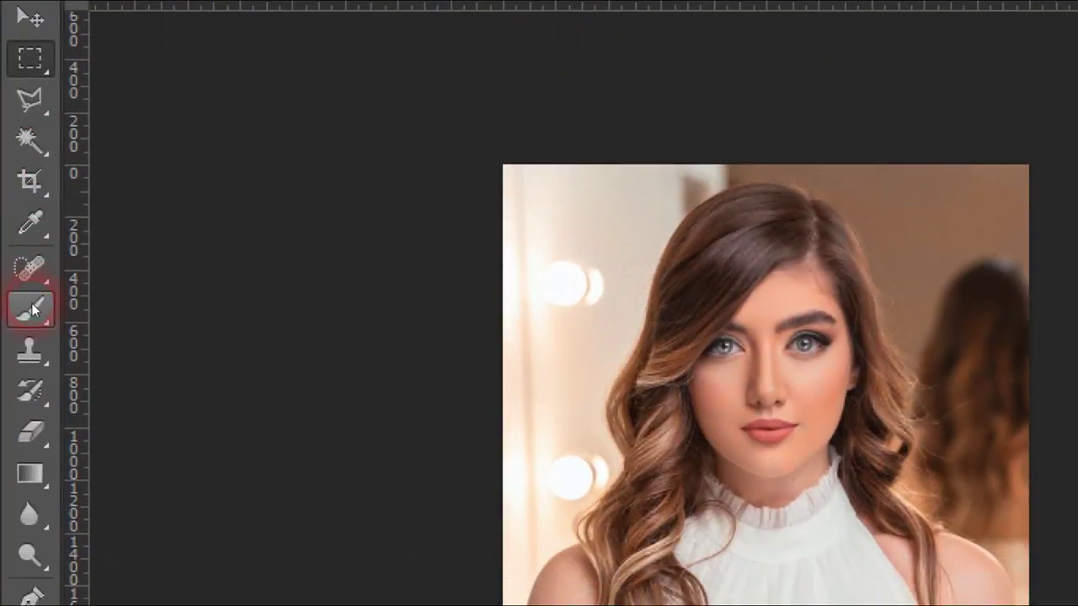
Step: Switch to the Brush tool and set the foreground colour to pure red
{"action": "left_click", "coordinate": [32, 288]}
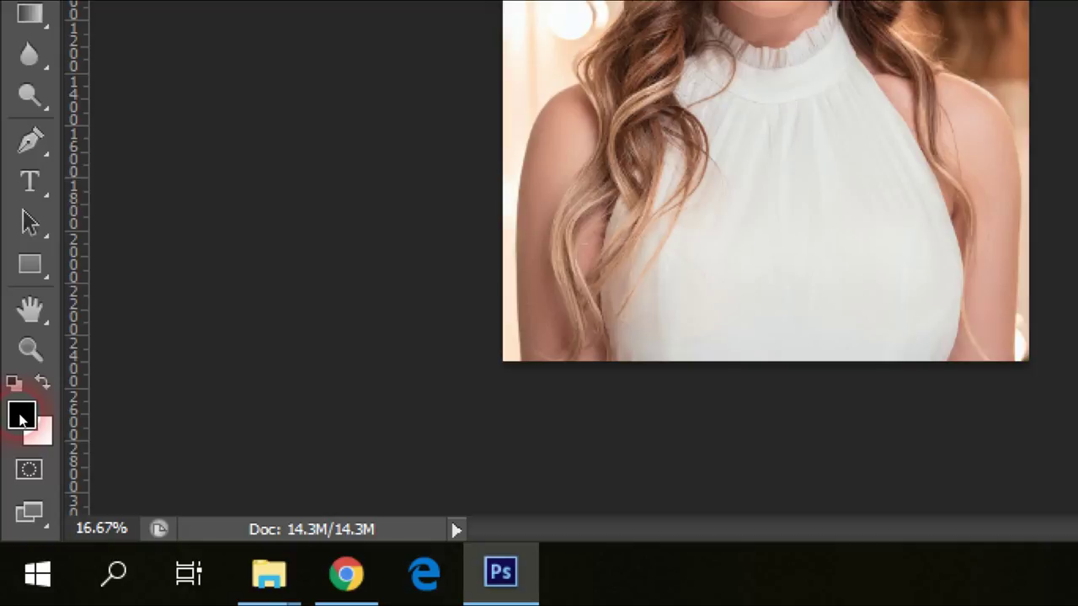
{"action": "left_click", "coordinate": [23, 411]}
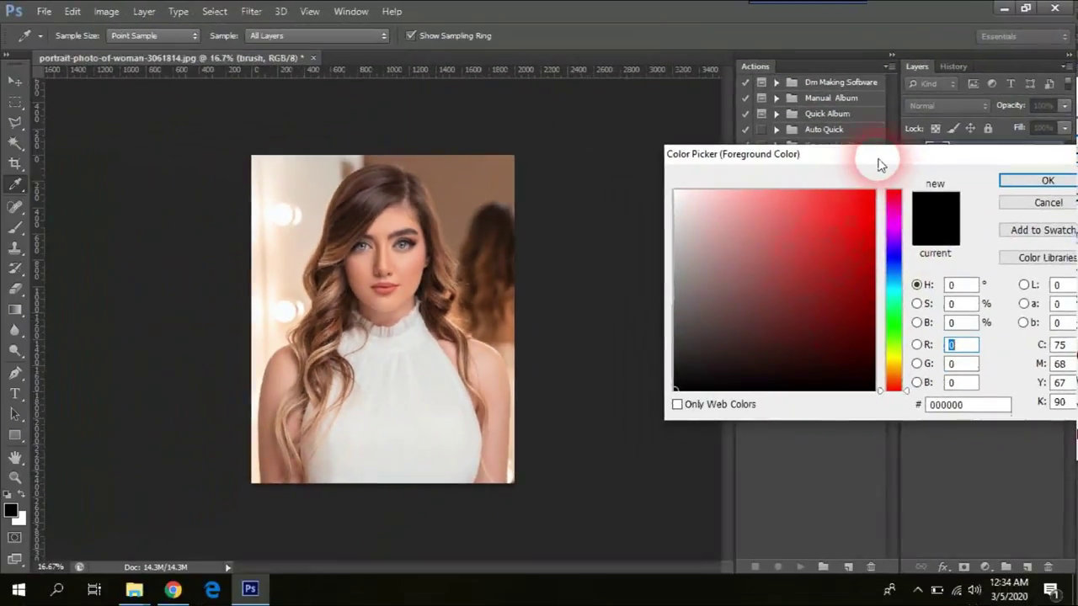
{"action": "mouse_move", "coordinate": [878, 164]}
{"action": "left_mouse_down"}
{"action": "mouse_move", "coordinate": [392, 183]}
{"action": "mouse_move", "coordinate": [423, 140]}
{"action": "mouse_move", "coordinate": [472, 148]}
{"action": "left_mouse_up"}
{"action": "left_click", "coordinate": [412, 170]}
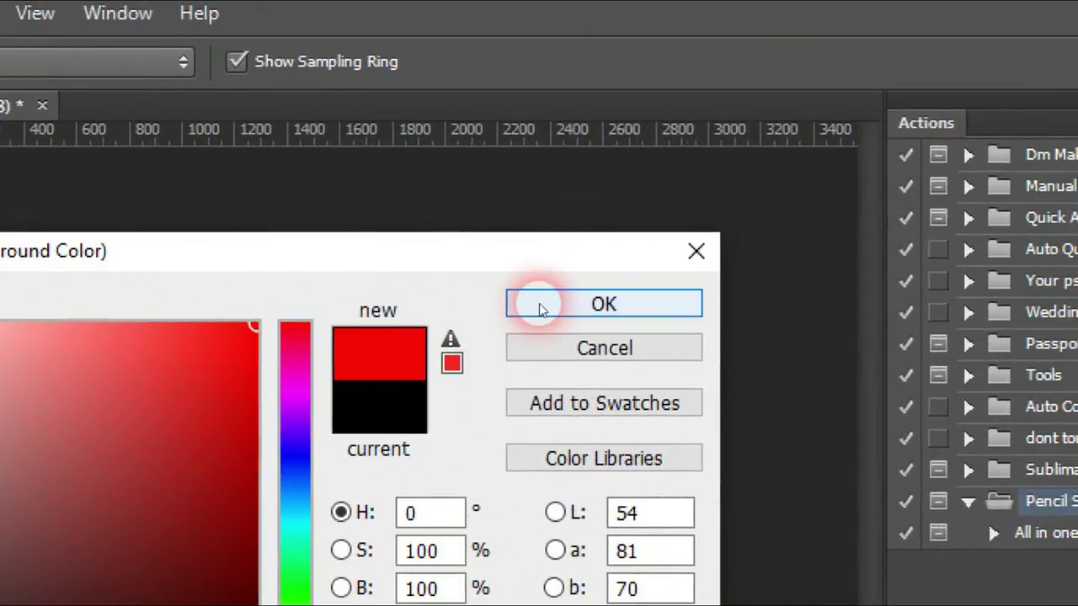
{"action": "left_click", "coordinate": [794, 261]}
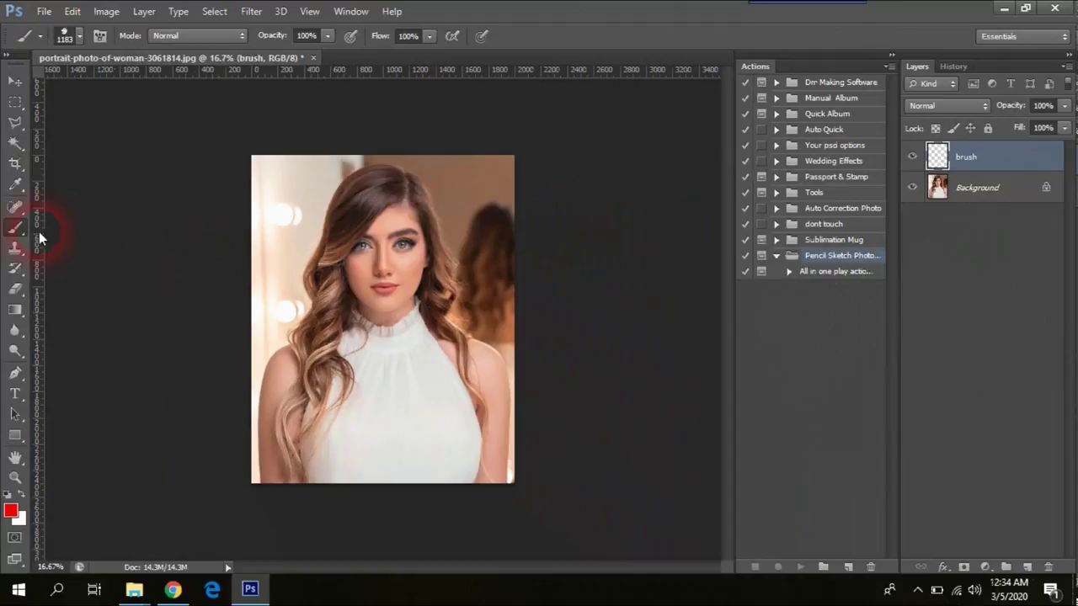
Step: Choose the Soft Round brush preset at 0% hardness and size it to 226 px
{"action": "left_click", "coordinate": [79, 35]}
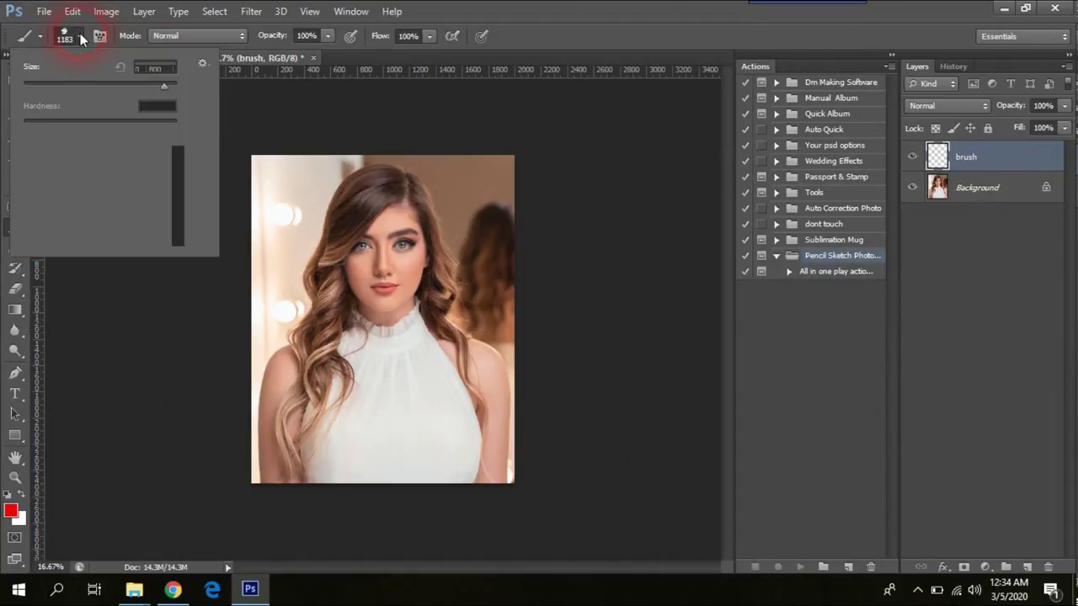
{"action": "left_click_drag", "start_coordinate": [218, 264], "coordinate": [349, 307]}
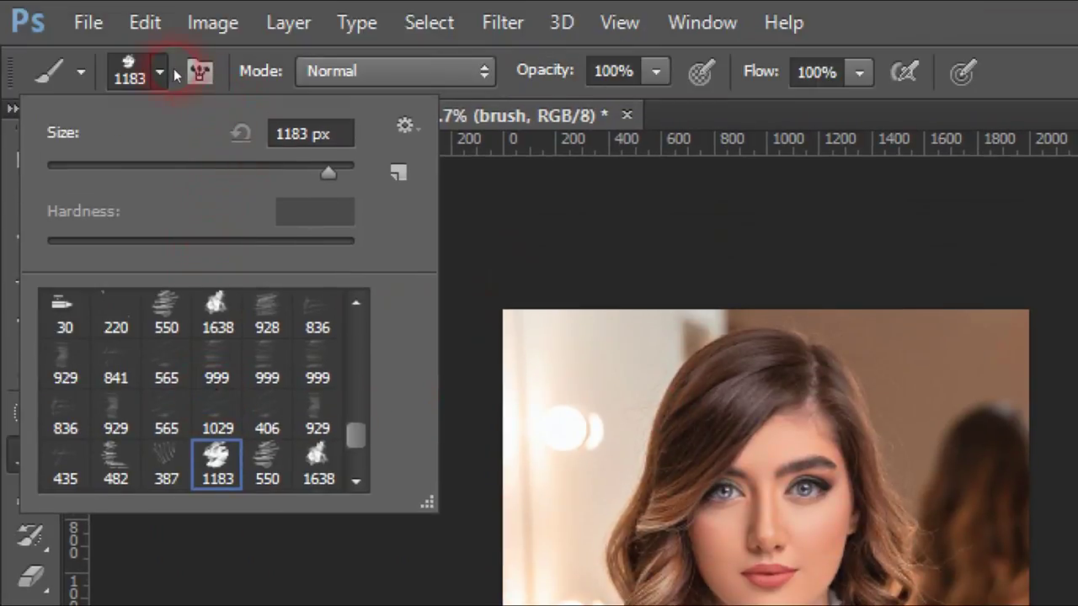
{"action": "left_click", "coordinate": [161, 71]}
{"action": "left_click", "coordinate": [162, 71]}
{"action": "scroll", "coordinate": [284, 362], "scroll_direction": "up", "scroll_amount": 5}
{"action": "left_click_drag", "start_coordinate": [355, 308], "coordinate": [356, 221]}
{"action": "left_click", "coordinate": [266, 216]}
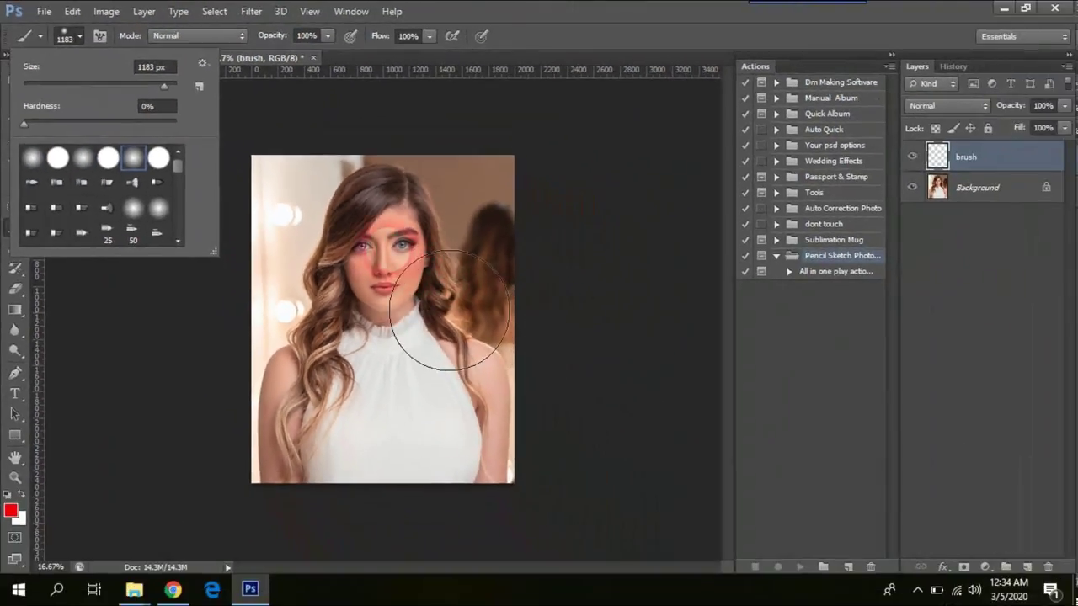
{"action": "right_click", "coordinate": [604, 406]}
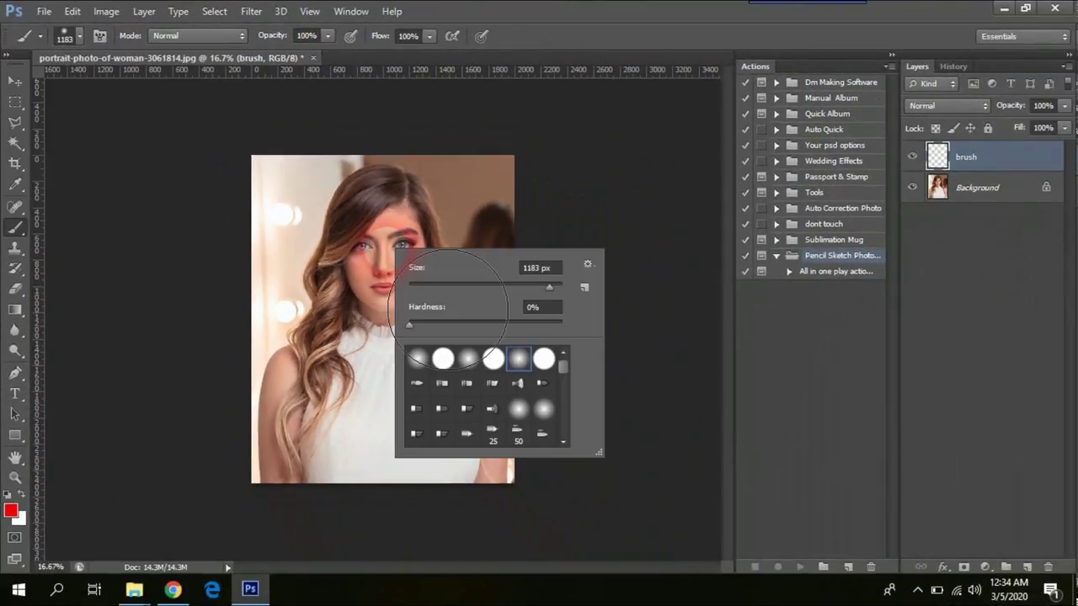
{"action": "left_click", "coordinate": [486, 287]}
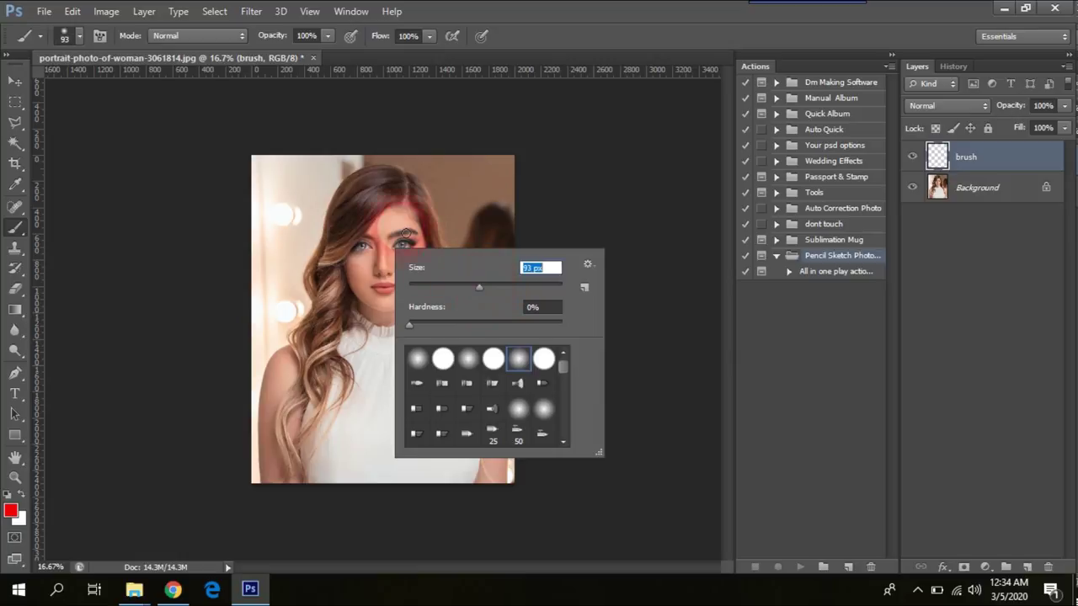
{"action": "left_click", "coordinate": [517, 286]}
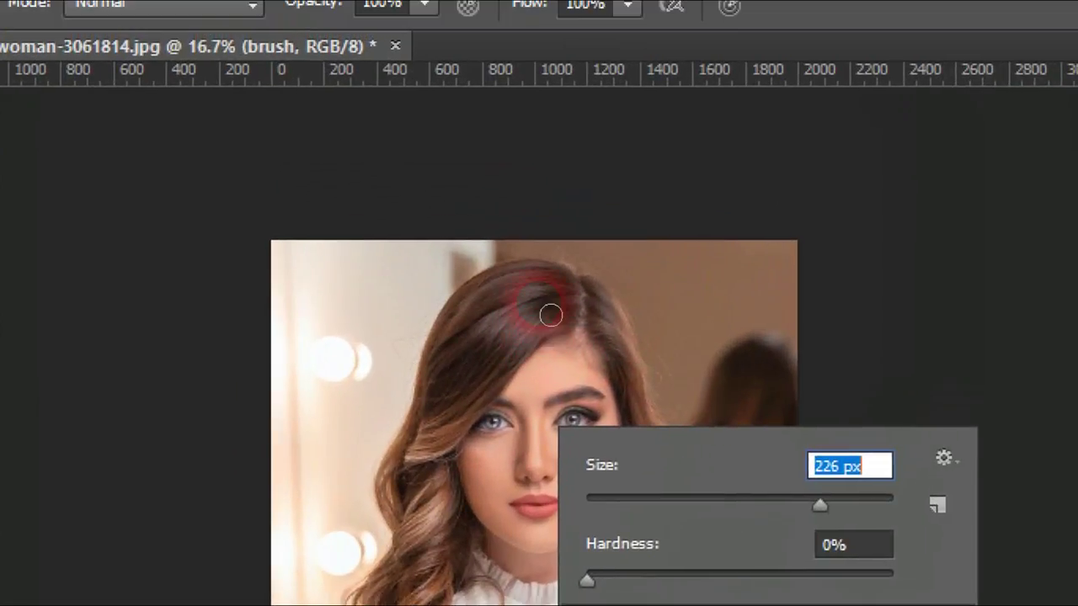
Step: Paint solid red over the woman's hair, face and upper body on the brush layer
{"action": "left_click", "coordinate": [381, 199]}
{"action": "mouse_move", "coordinate": [550, 315]}
{"action": "left_mouse_down"}
{"action": "mouse_move", "coordinate": [577, 290]}
{"action": "mouse_move", "coordinate": [558, 280]}
{"action": "mouse_move", "coordinate": [510, 307]}
{"action": "mouse_move", "coordinate": [522, 298]}
{"action": "left_mouse_up"}
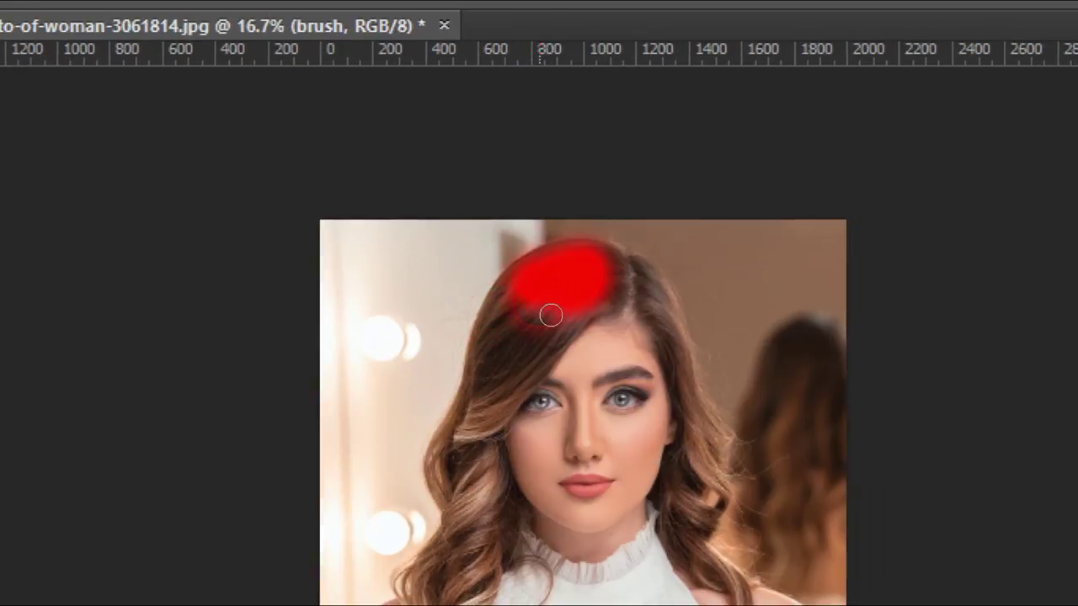
{"action": "left_click_drag", "start_coordinate": [551, 312], "coordinate": [508, 353]}
{"action": "mouse_move", "coordinate": [551, 314]}
{"action": "left_mouse_down"}
{"action": "mouse_move", "coordinate": [494, 443]}
{"action": "mouse_move", "coordinate": [643, 269]}
{"action": "mouse_move", "coordinate": [574, 321]}
{"action": "mouse_move", "coordinate": [615, 367]}
{"action": "mouse_move", "coordinate": [598, 324]}
{"action": "mouse_move", "coordinate": [606, 478]}
{"action": "mouse_move", "coordinate": [589, 550]}
{"action": "mouse_move", "coordinate": [600, 507]}
{"action": "mouse_move", "coordinate": [545, 393]}
{"action": "mouse_move", "coordinate": [646, 458]}
{"action": "mouse_move", "coordinate": [118, 538]}
{"action": "mouse_move", "coordinate": [467, 143]}
{"action": "mouse_move", "coordinate": [390, 137]}
{"action": "mouse_move", "coordinate": [462, 315]}
{"action": "mouse_move", "coordinate": [336, 241]}
{"action": "mouse_move", "coordinate": [401, 320]}
{"action": "mouse_move", "coordinate": [326, 207]}
{"action": "mouse_move", "coordinate": [471, 2]}
{"action": "left_mouse_up"}
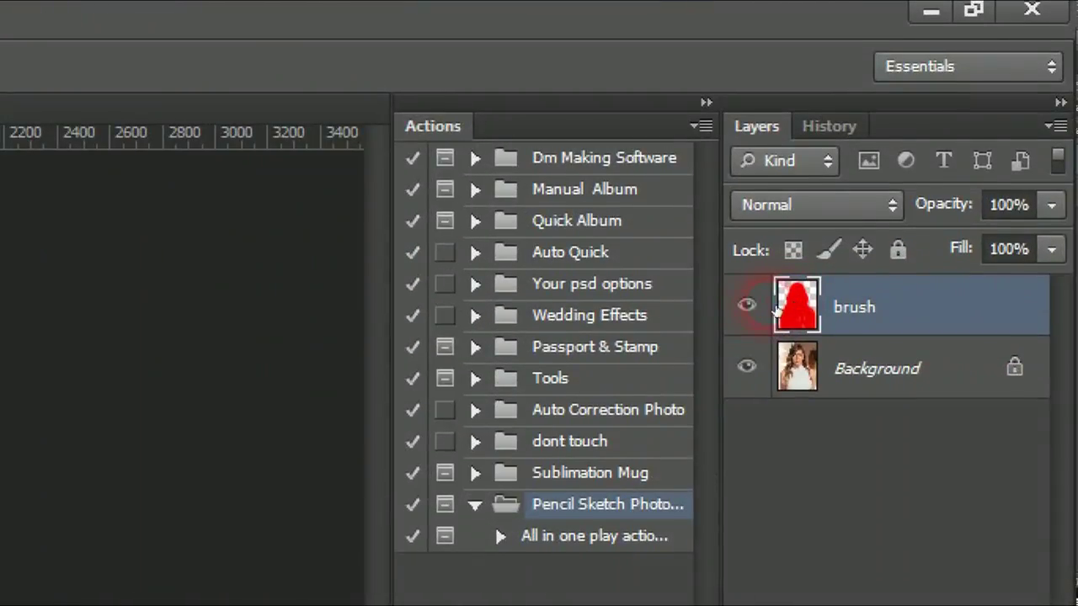
{"action": "left_click", "coordinate": [912, 157]}
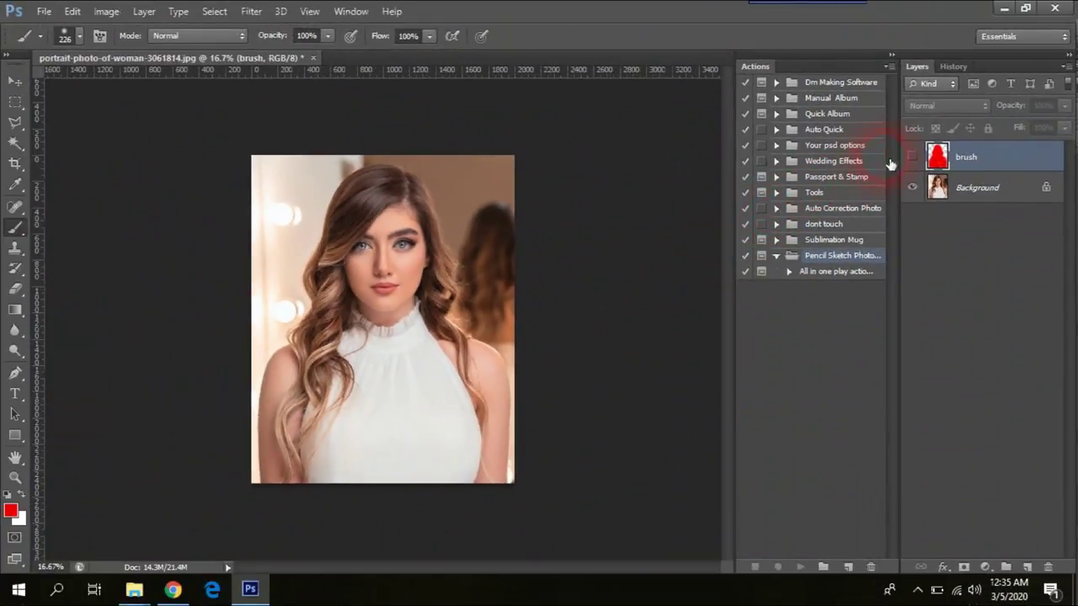
{"action": "left_click", "coordinate": [913, 156]}
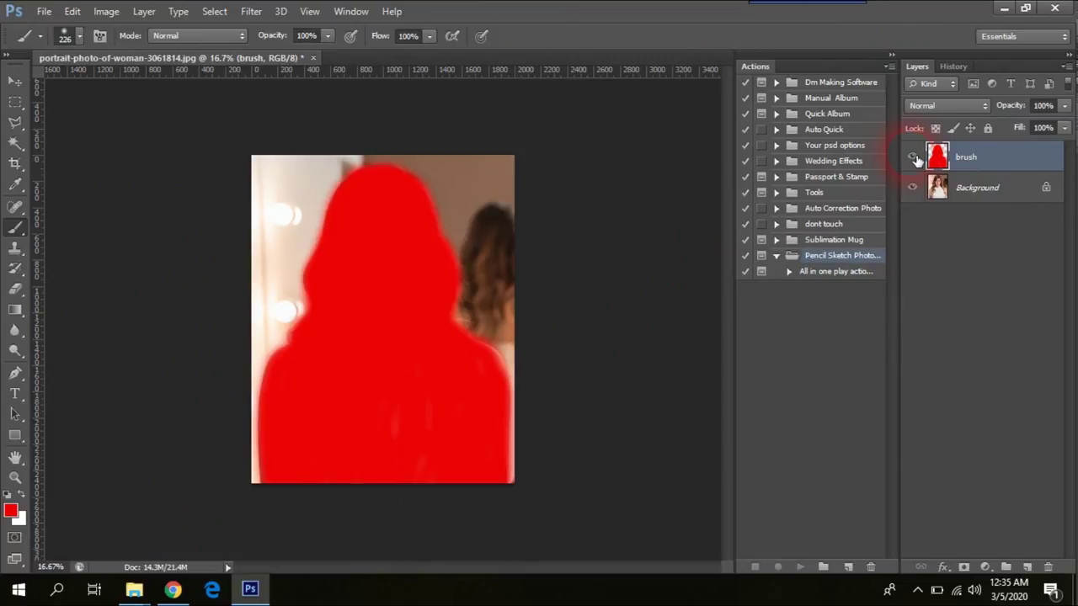
{"action": "left_click", "coordinate": [913, 157]}
{"action": "left_click", "coordinate": [913, 158]}
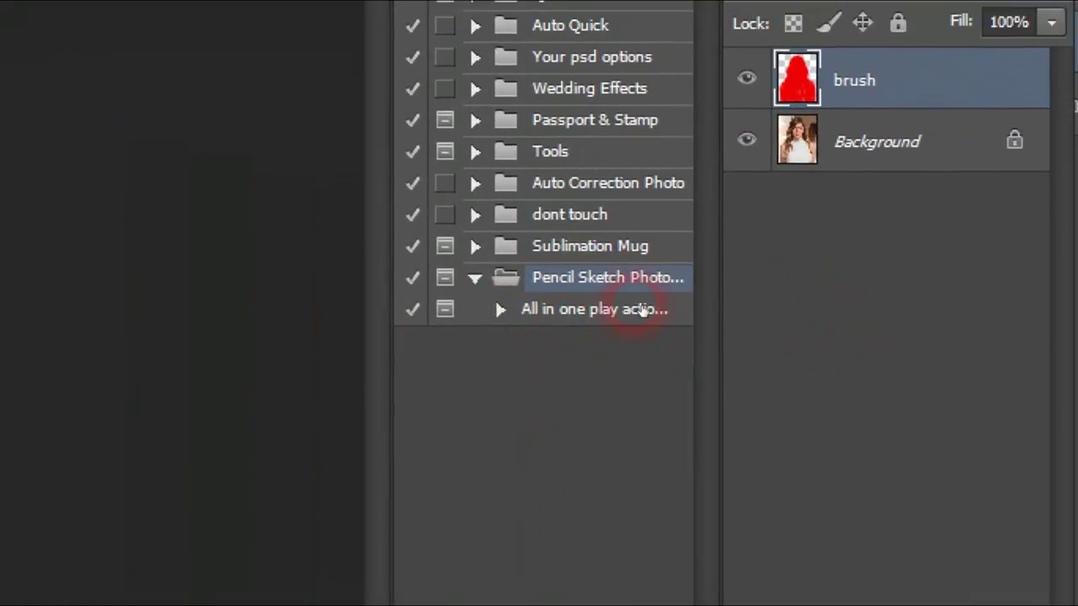
{"action": "left_click", "coordinate": [546, 310]}
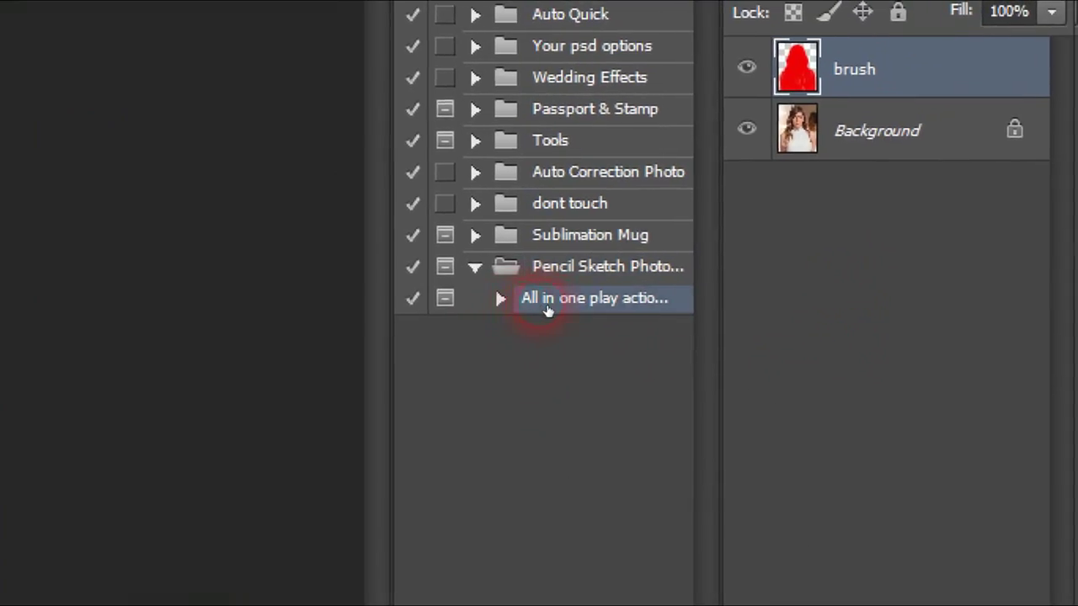
{"action": "left_click", "coordinate": [479, 274]}
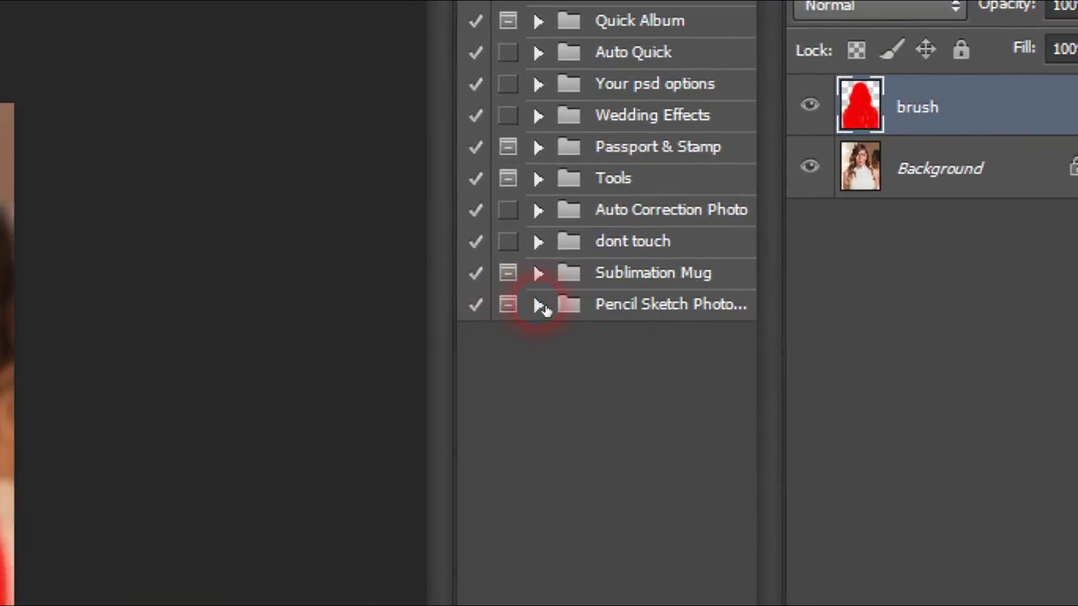
{"action": "left_click", "coordinate": [539, 306]}
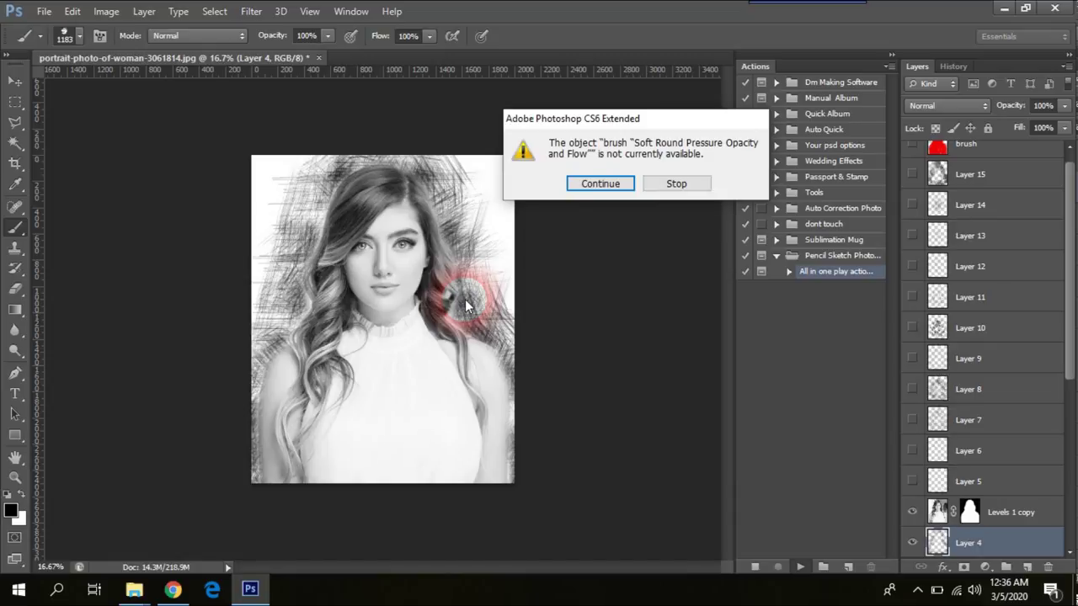
Step: Let the pencil-sketch action continue past the missing-brush warning
{"action": "left_click", "coordinate": [599, 183]}
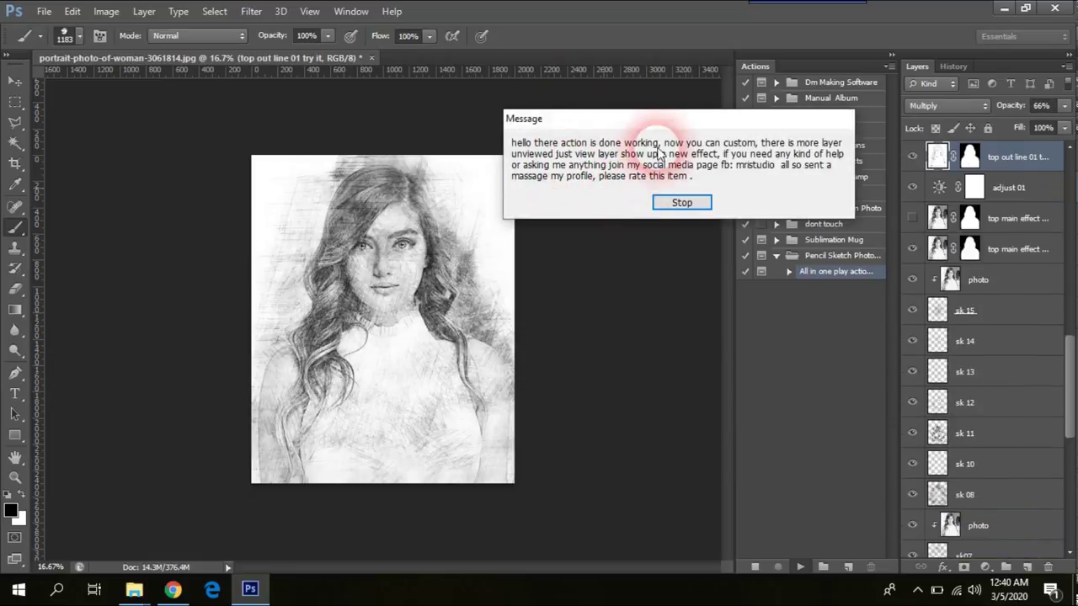
Step: Move aside and dismiss the action's completion message
{"action": "left_click_drag", "start_coordinate": [673, 125], "coordinate": [614, 173]}
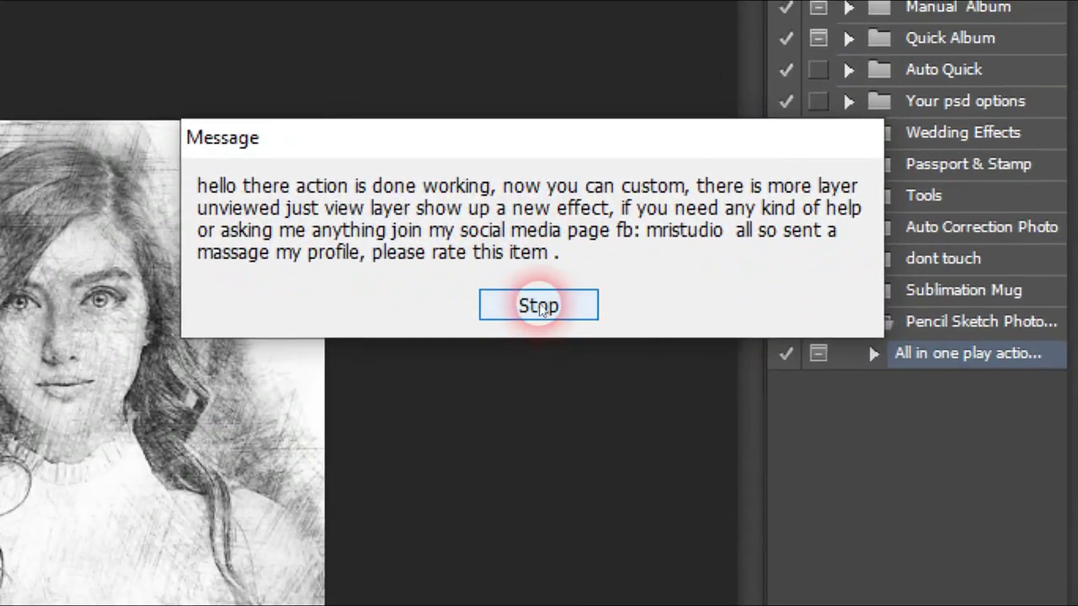
{"action": "left_click", "coordinate": [539, 298]}
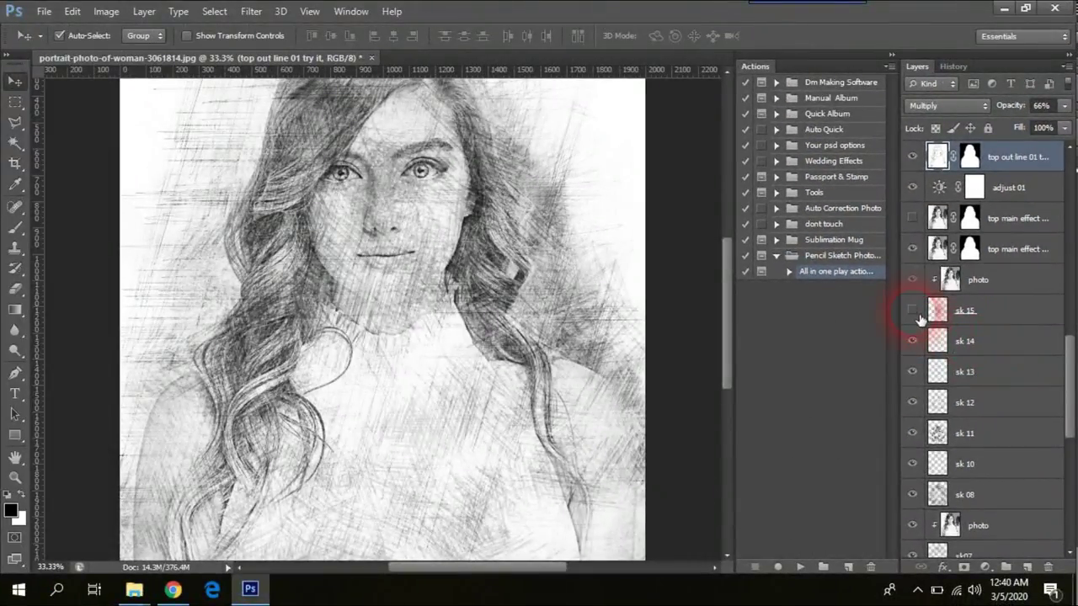
Step: Hide the sk 12 and sk 10 sketch layers, then toggle the s01 hatching layer off and on
{"action": "left_click", "coordinate": [916, 404]}
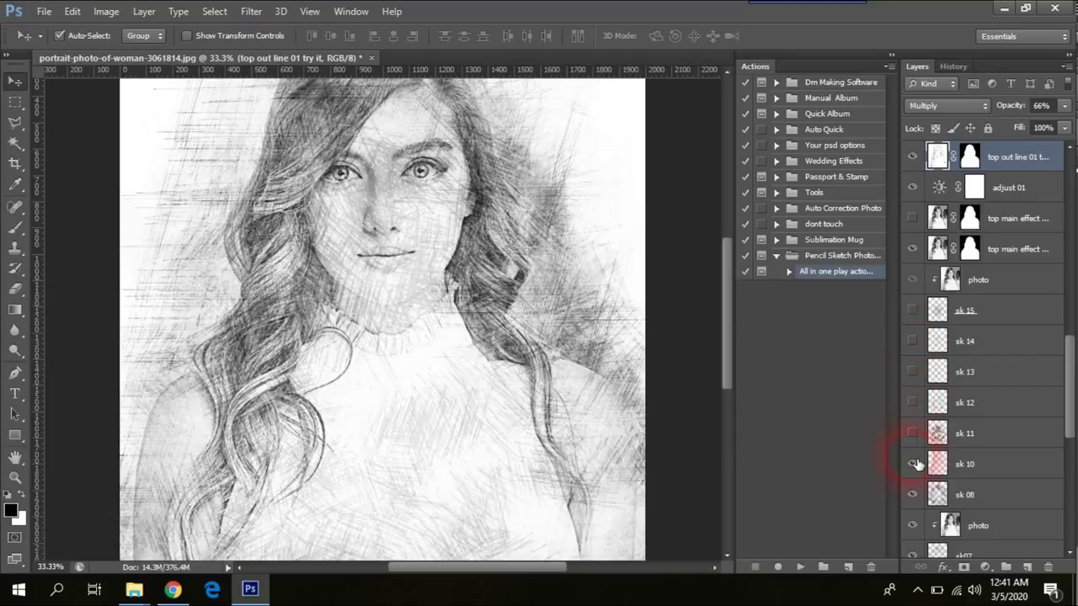
{"action": "left_click", "coordinate": [916, 495]}
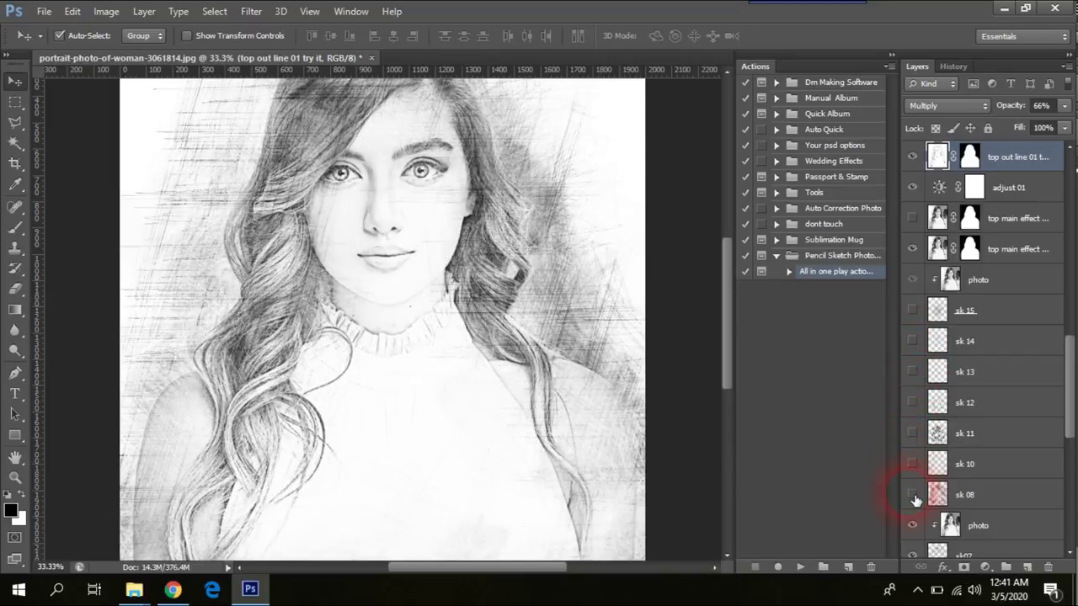
{"action": "mouse_move", "coordinate": [725, 328]}
{"action": "left_mouse_down"}
{"action": "mouse_move", "coordinate": [728, 287]}
{"action": "mouse_move", "coordinate": [720, 297]}
{"action": "left_mouse_up"}
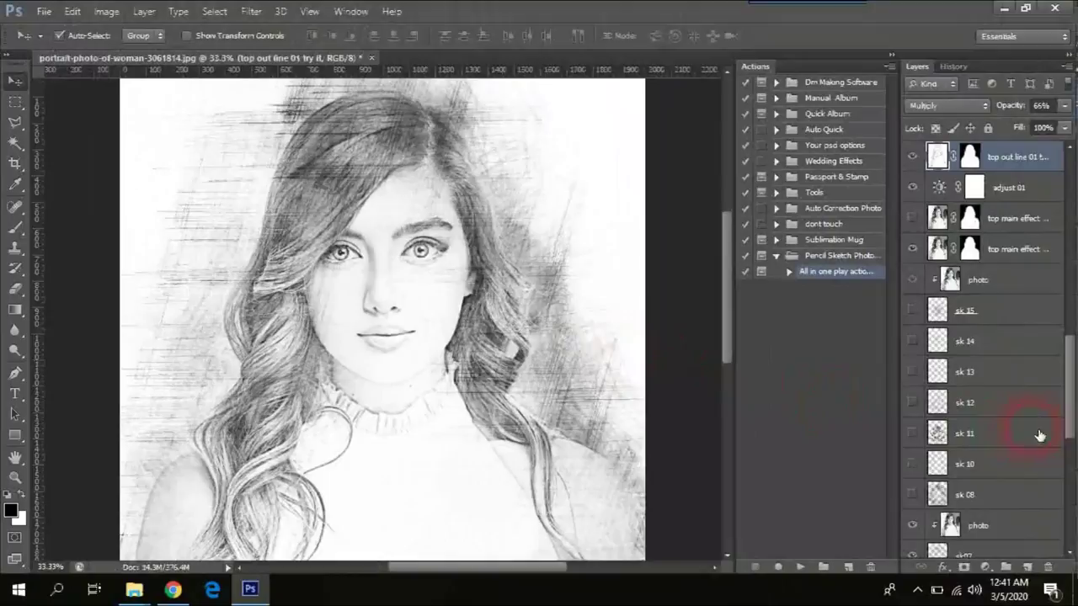
{"action": "scroll", "coordinate": [1054, 413], "scroll_direction": "up", "scroll_amount": 1}
{"action": "scroll", "coordinate": [1055, 413], "scroll_direction": "down", "scroll_amount": 10}
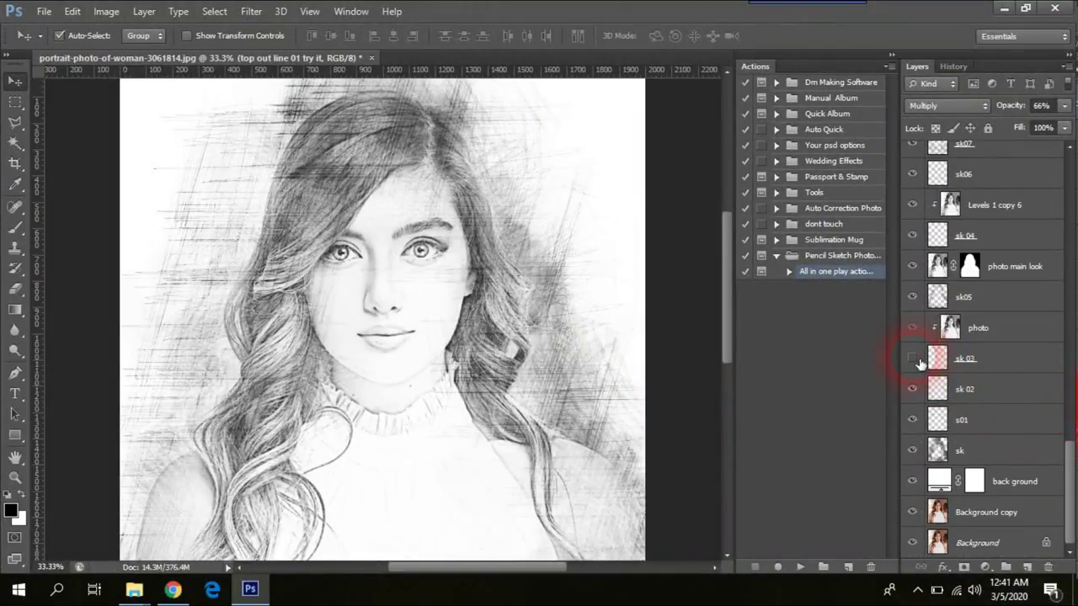
{"action": "left_click", "coordinate": [912, 419]}
{"action": "left_click", "coordinate": [914, 424]}
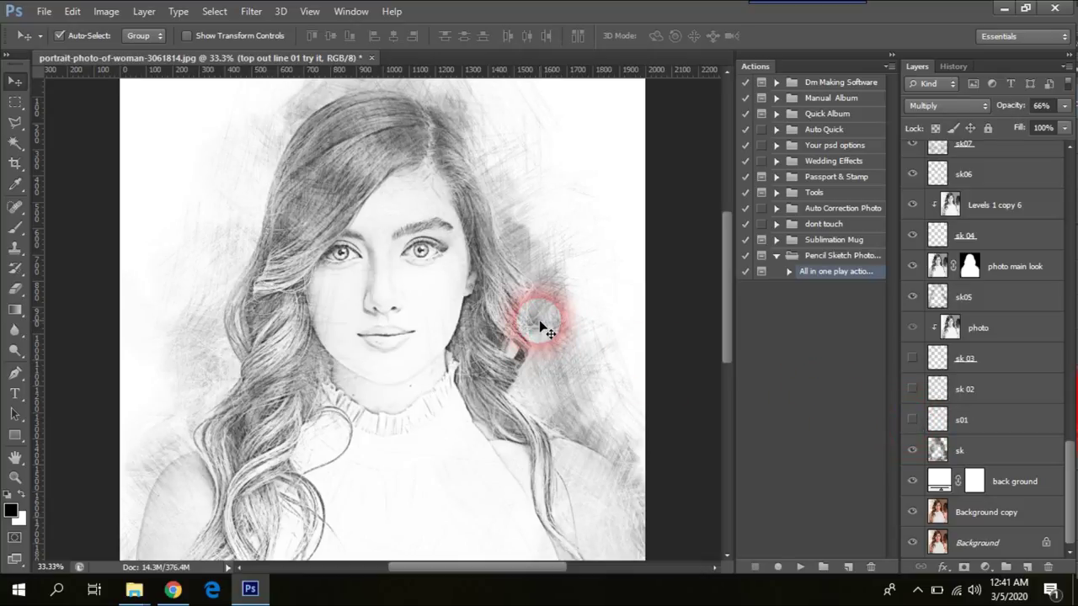
Step: Save the sketch as JPEG portrait-photo-of-woman-3061814.jpg, then close it without saving changes
{"action": "key", "text": "ctrl+shift+s"}
{"action": "left_click", "coordinate": [569, 334]}
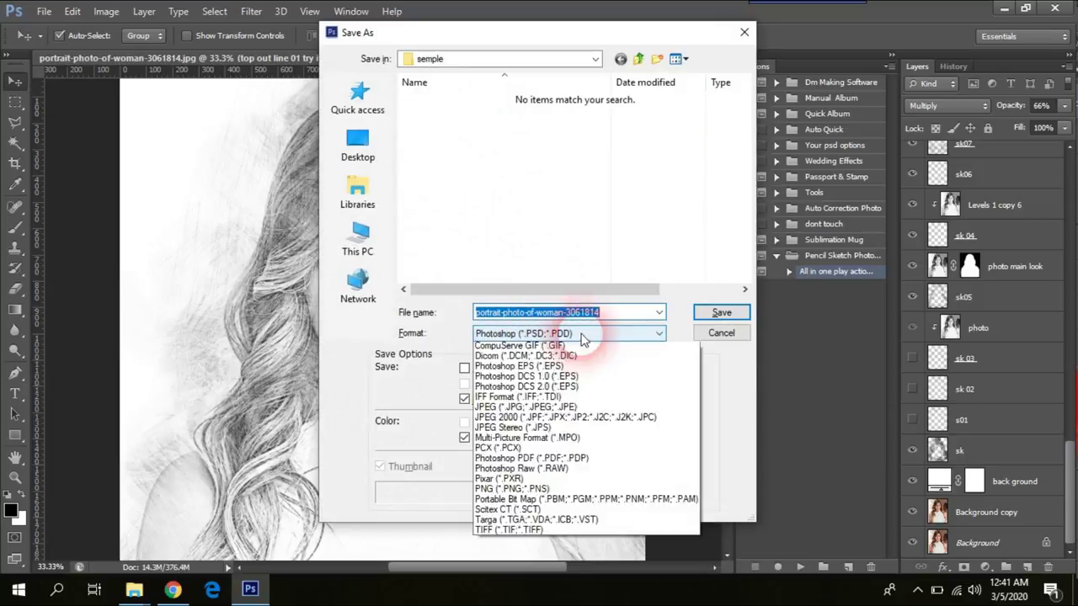
{"action": "left_click", "coordinate": [539, 439]}
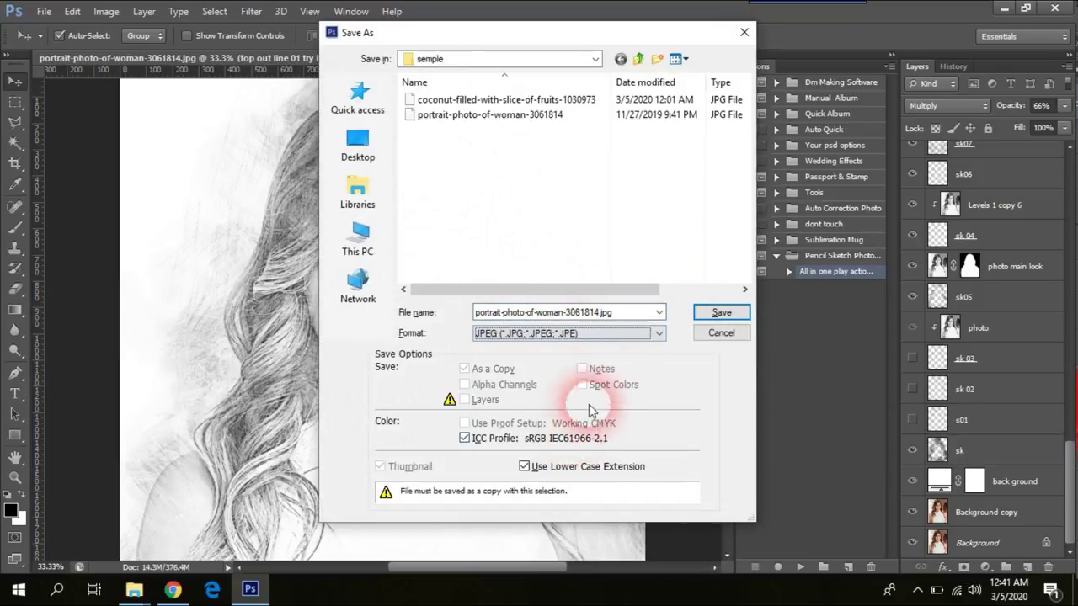
{"action": "double_click", "coordinate": [623, 313]}
{"action": "left_click", "coordinate": [567, 312]}
{"action": "left_click", "coordinate": [721, 312]}
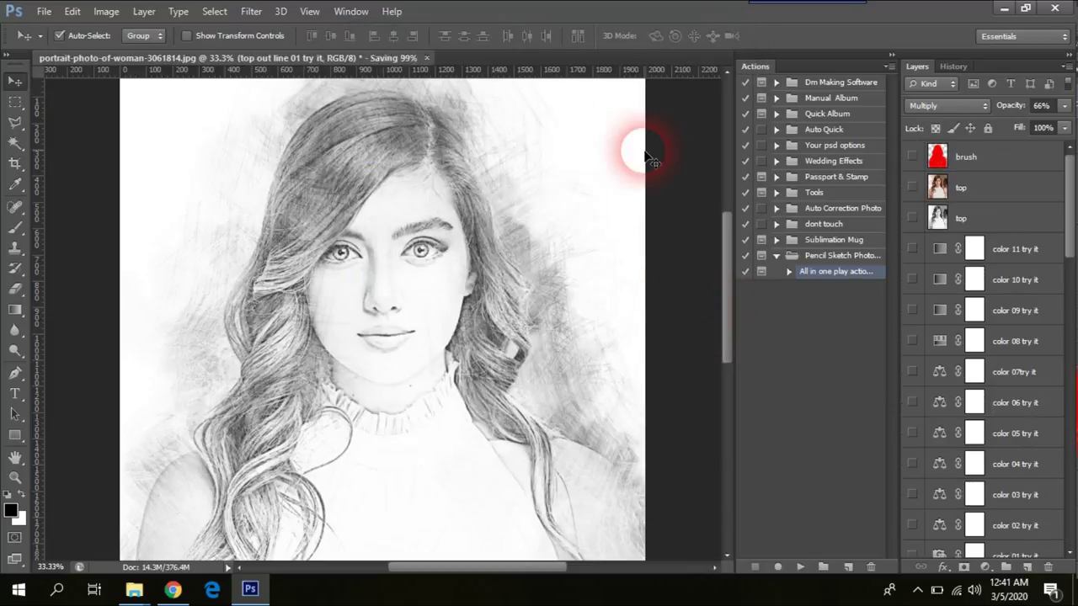
{"action": "left_click", "coordinate": [371, 58]}
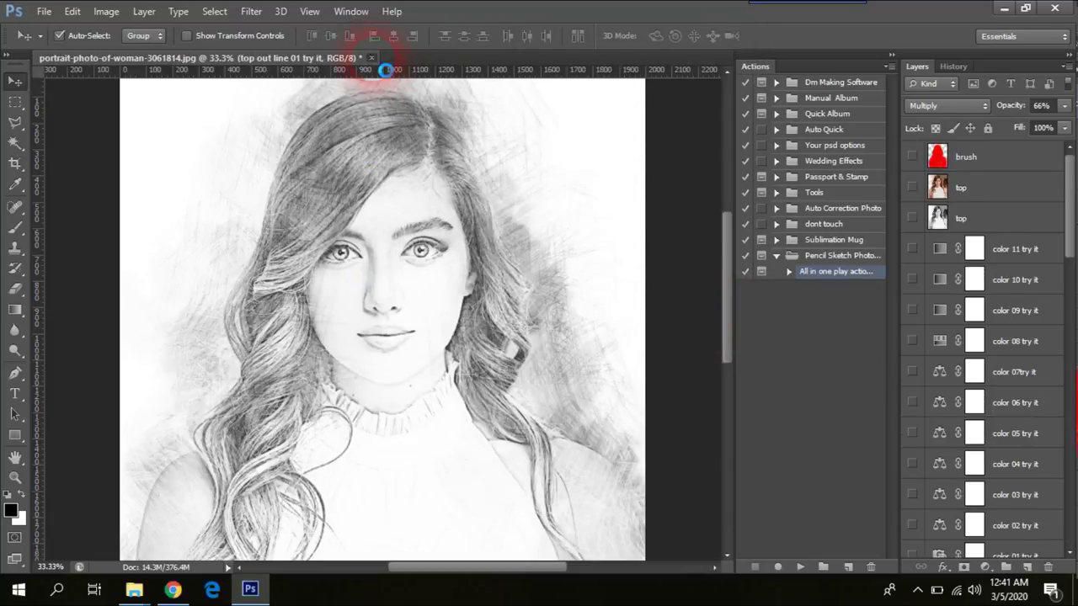
{"action": "left_click", "coordinate": [586, 238]}
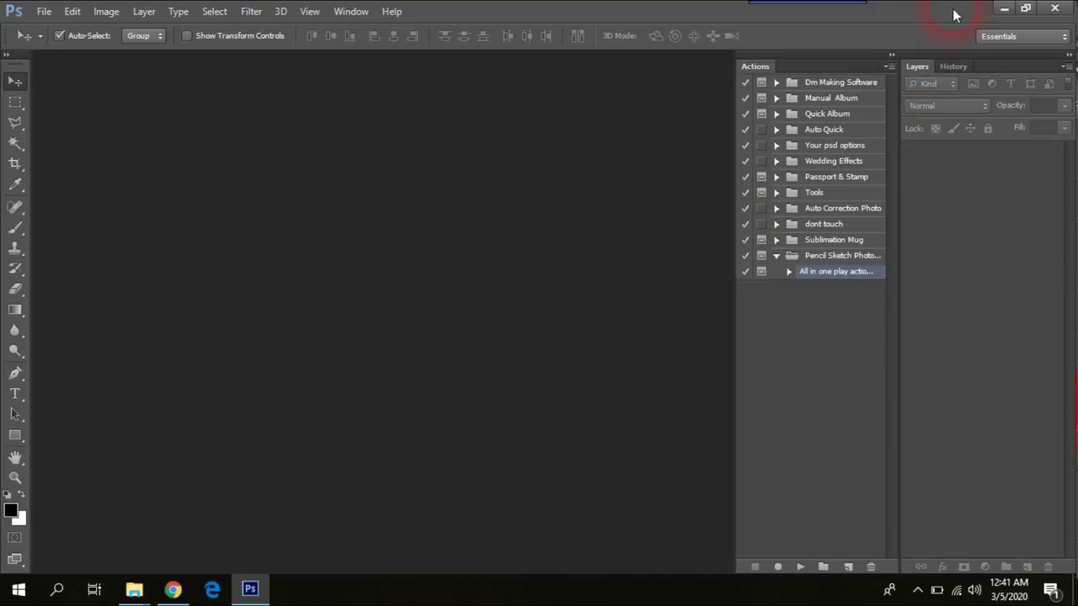
Step: Minimize Photoshop, look over the semple images, and return to the book-coffeecup-mockup-psd folder
{"action": "left_click", "coordinate": [1005, 8]}
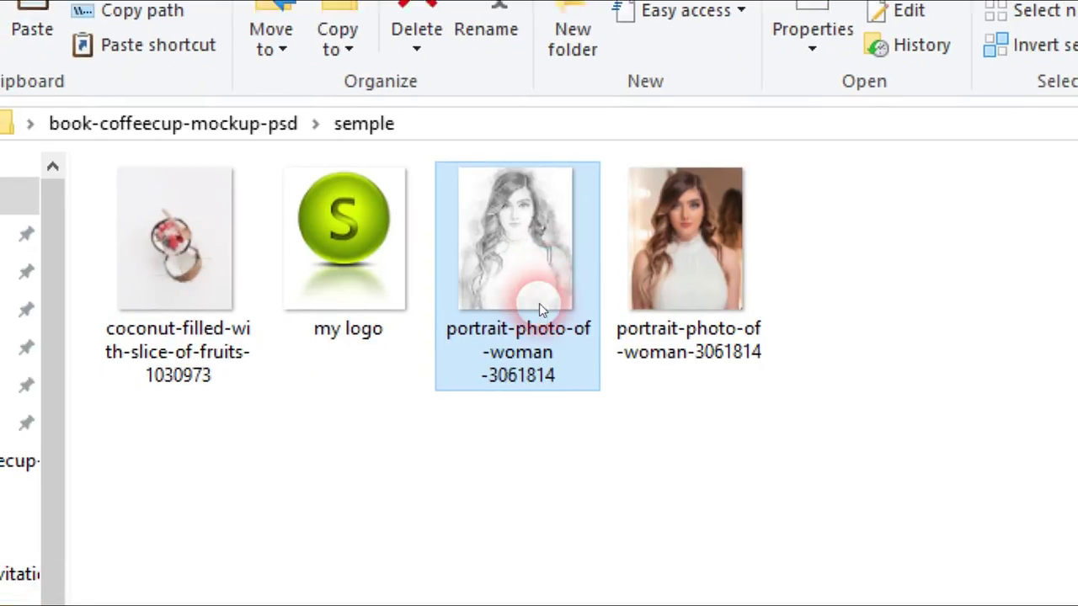
{"action": "mouse_move", "coordinate": [539, 310]}
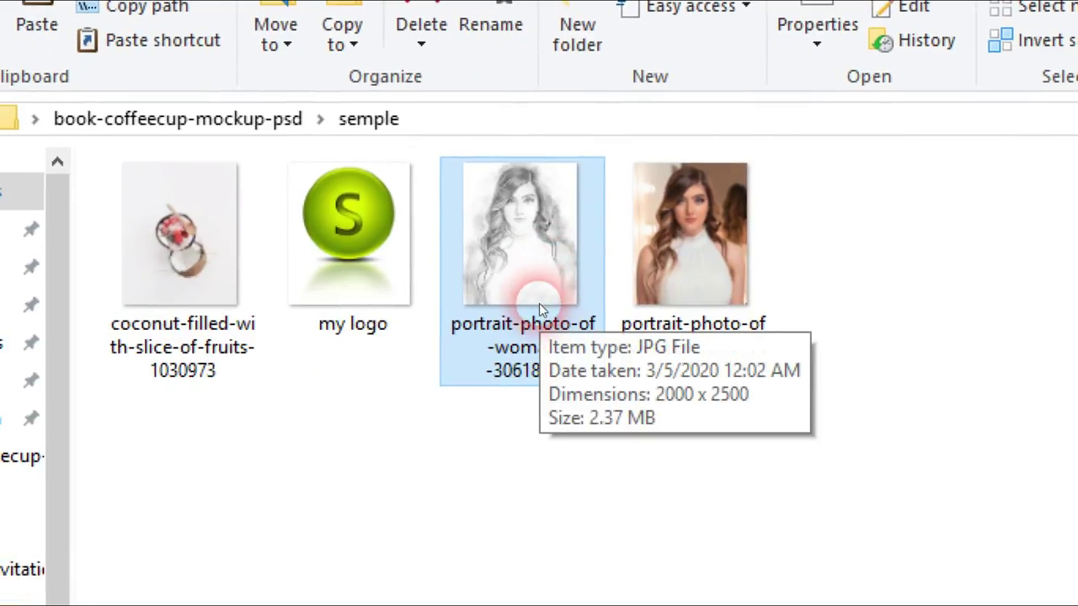
{"action": "mouse_move", "coordinate": [539, 310]}
{"action": "left_mouse_down"}
{"action": "mouse_move", "coordinate": [533, 288]}
{"action": "mouse_move", "coordinate": [545, 437]}
{"action": "mouse_move", "coordinate": [281, 261]}
{"action": "left_mouse_up"}
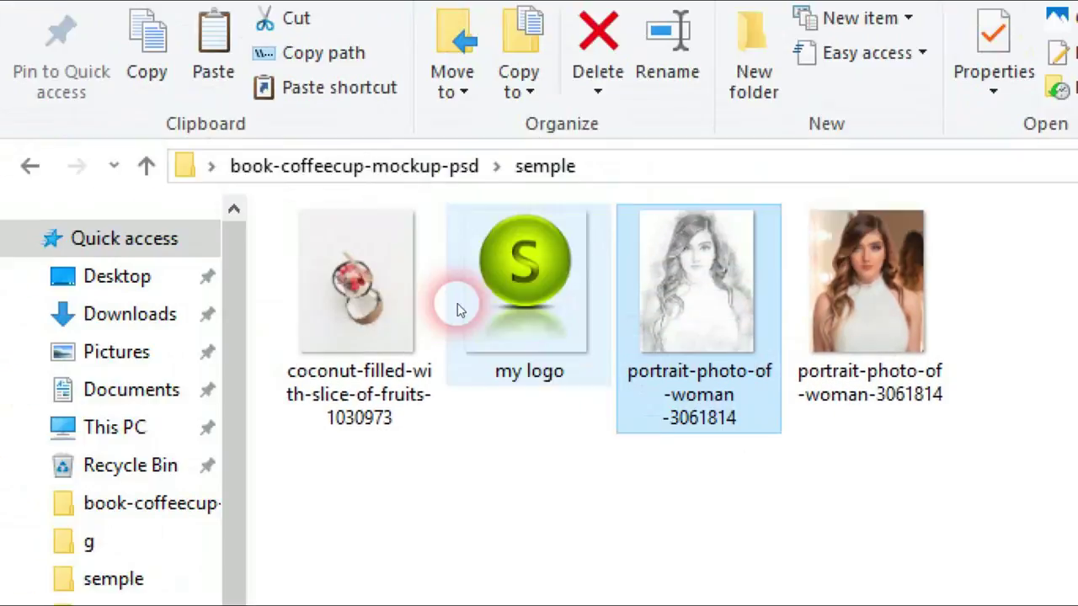
{"action": "mouse_move", "coordinate": [457, 303]}
{"action": "left_mouse_down"}
{"action": "mouse_move", "coordinate": [386, 285]}
{"action": "mouse_move", "coordinate": [368, 537]}
{"action": "mouse_move", "coordinate": [369, 406]}
{"action": "left_mouse_up"}
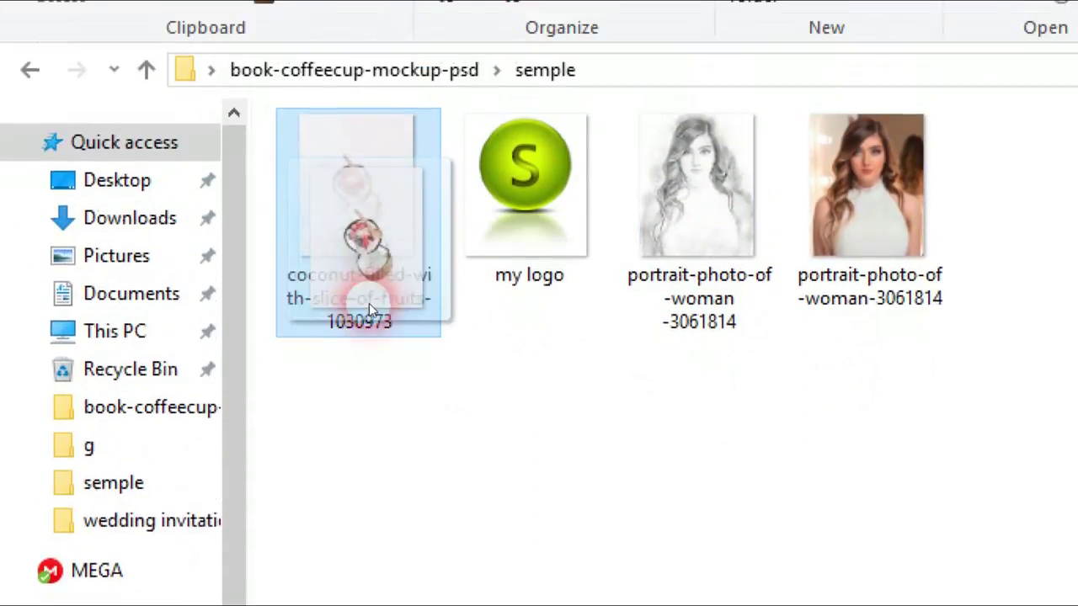
{"action": "left_click_drag", "start_coordinate": [369, 303], "coordinate": [353, 246]}
{"action": "left_click_drag", "start_coordinate": [510, 324], "coordinate": [522, 260]}
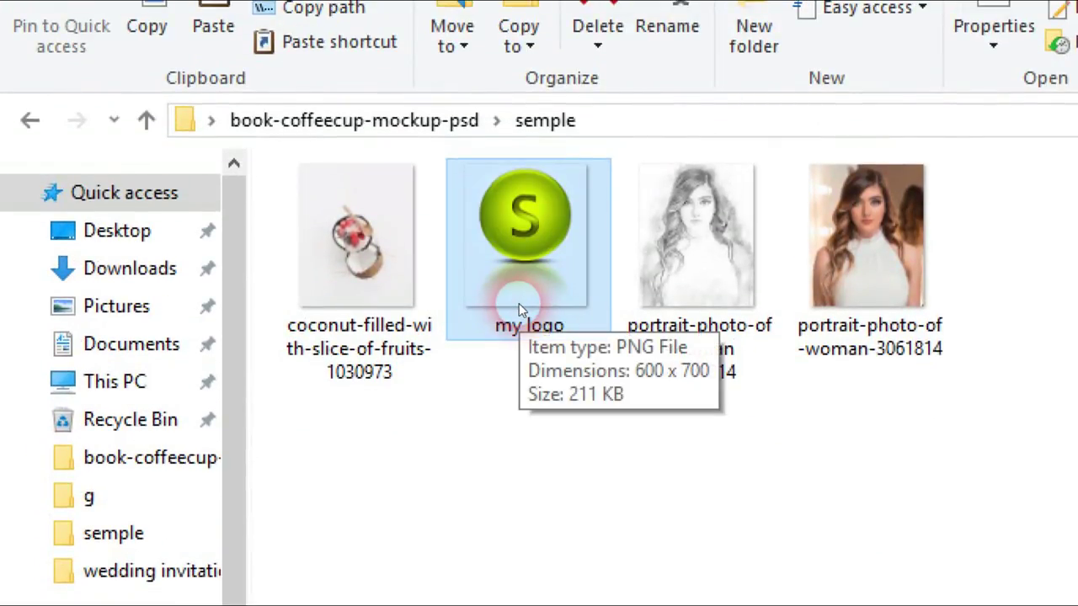
{"action": "left_click", "coordinate": [658, 556]}
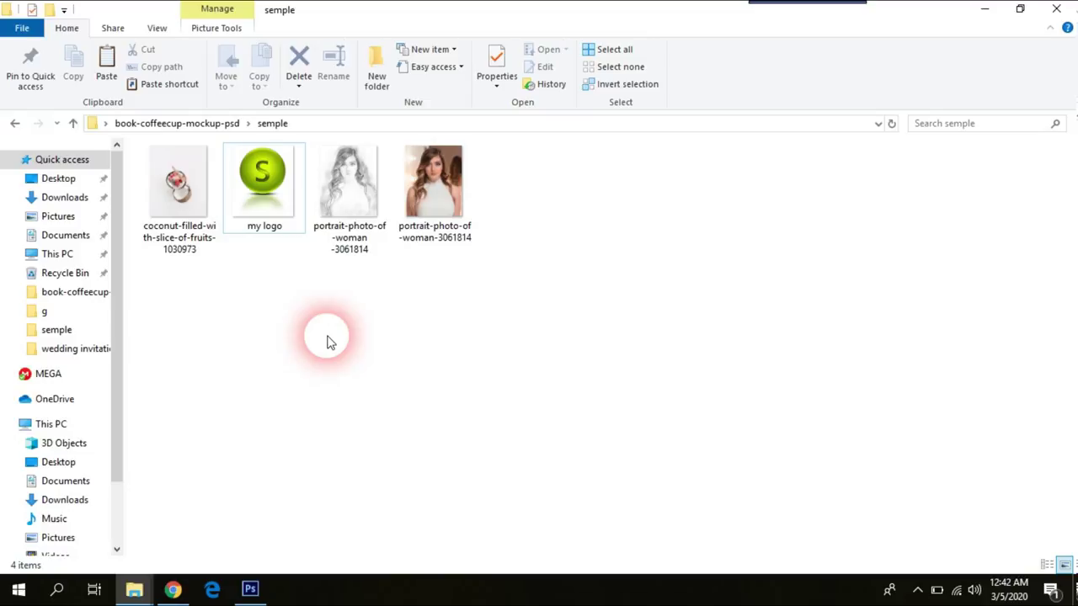
{"action": "key", "text": "BackSpace"}
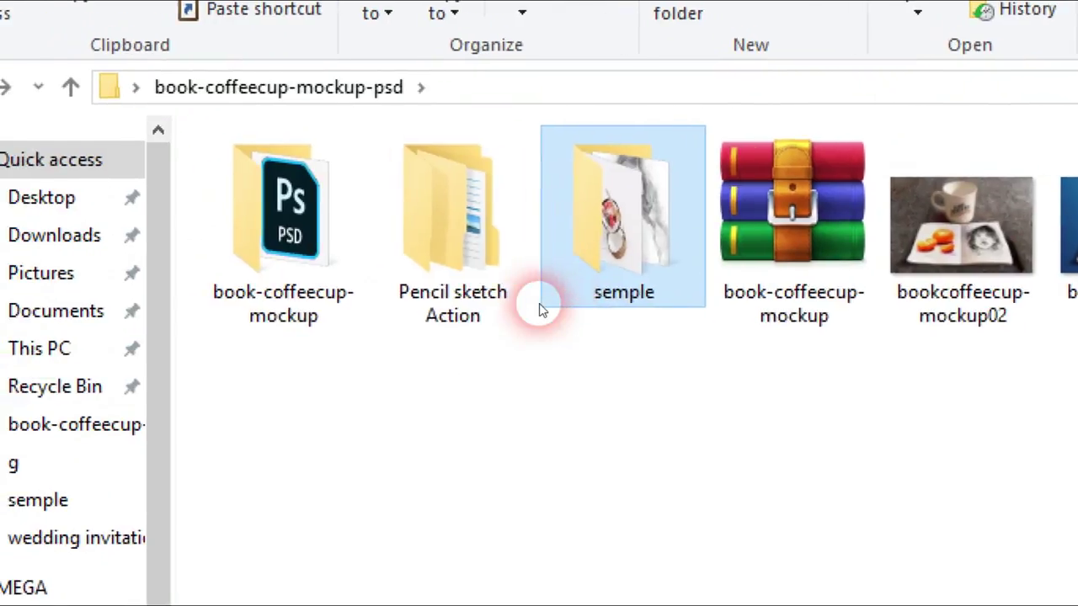
Step: Open book-coffeecup-mockup.psd from its folder in Photoshop, choosing Keep Layers
{"action": "left_click", "coordinate": [256, 158]}
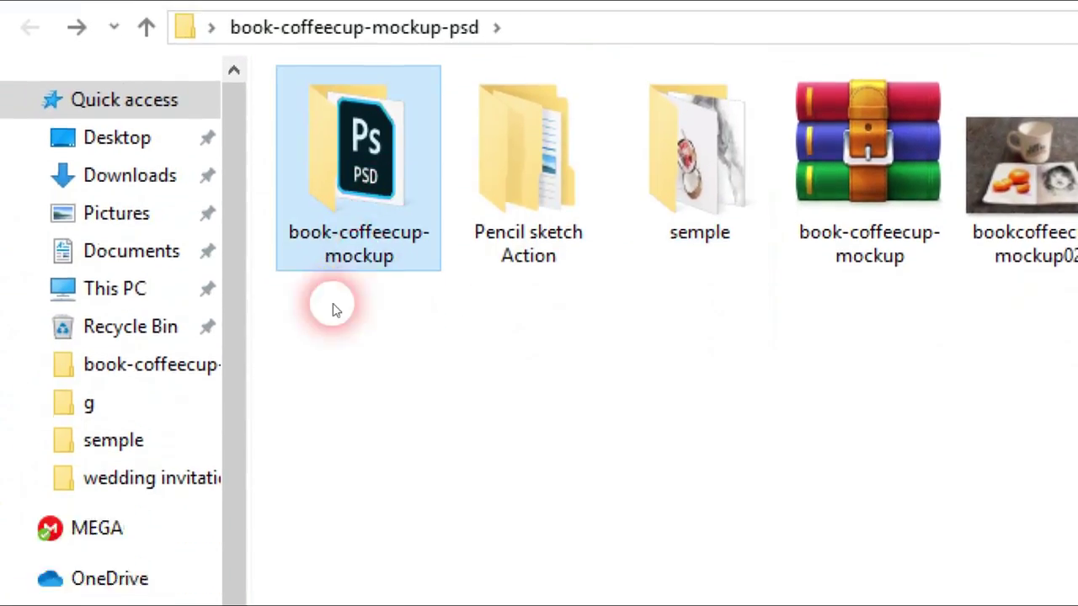
{"action": "double_click", "coordinate": [337, 240]}
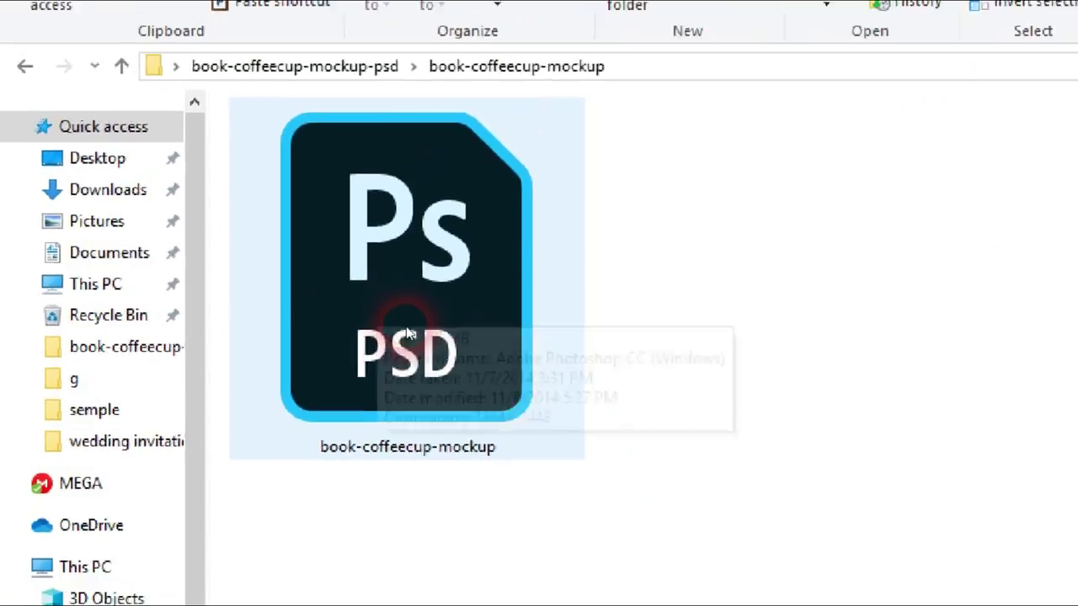
{"action": "left_click_drag", "start_coordinate": [408, 335], "coordinate": [649, 484]}
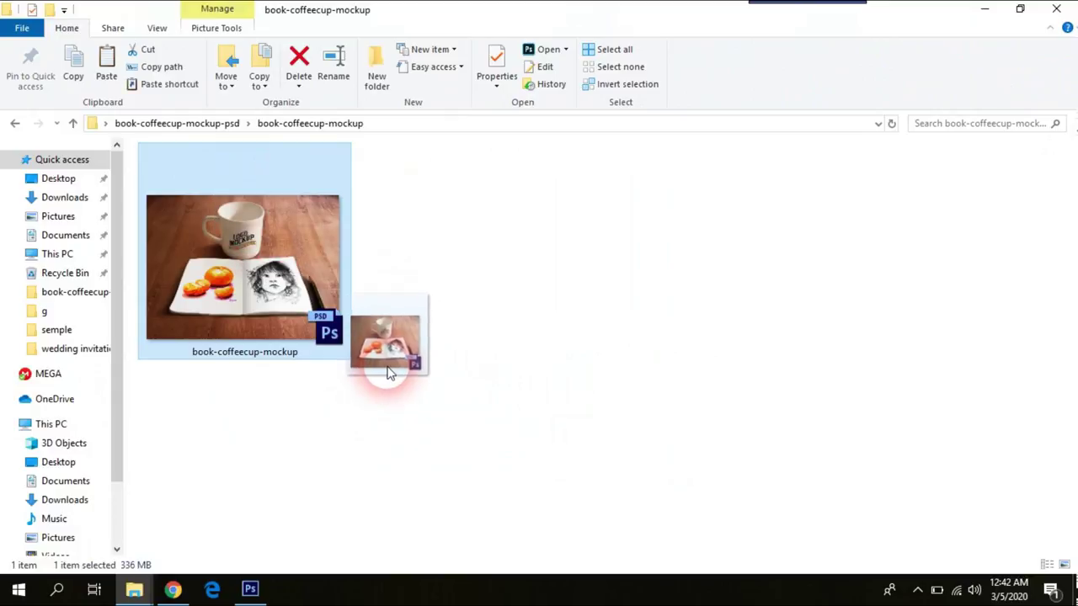
{"action": "left_click_drag", "start_coordinate": [389, 373], "coordinate": [397, 320]}
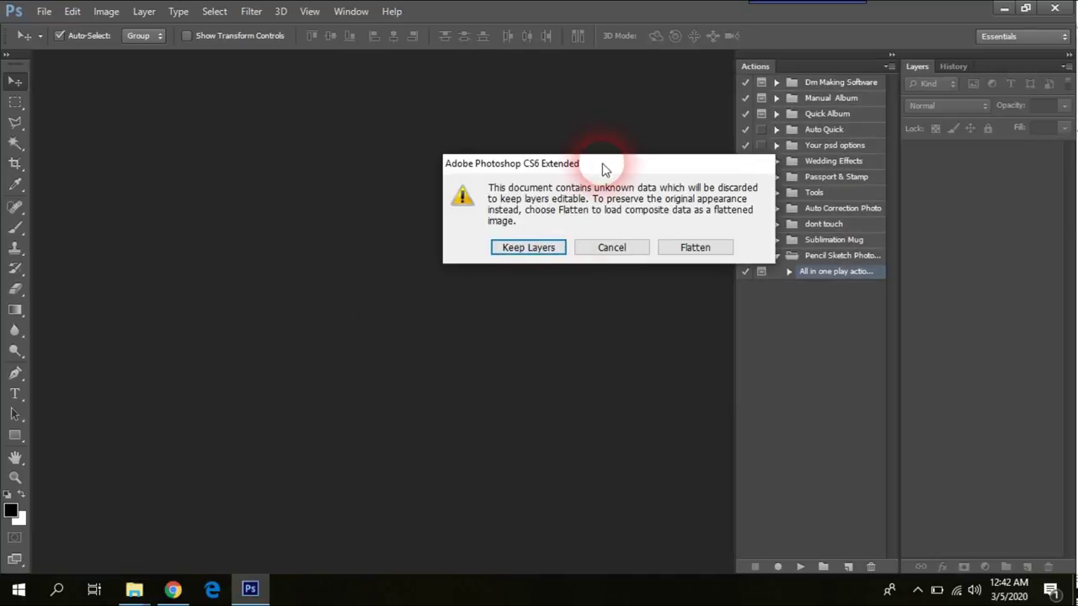
{"action": "left_click_drag", "start_coordinate": [603, 168], "coordinate": [515, 192]}
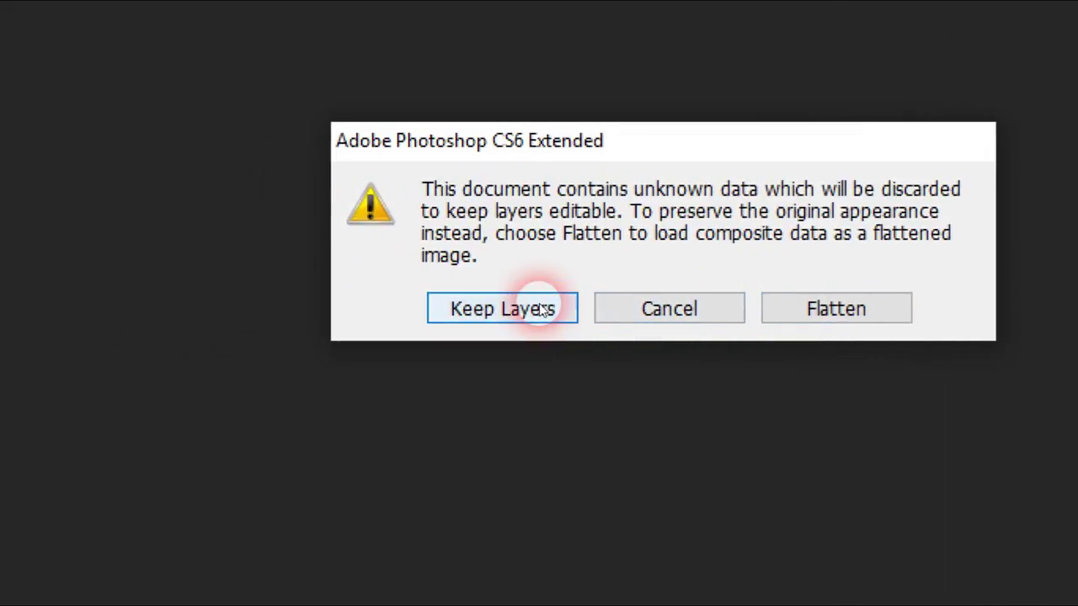
{"action": "left_click", "coordinate": [541, 309]}
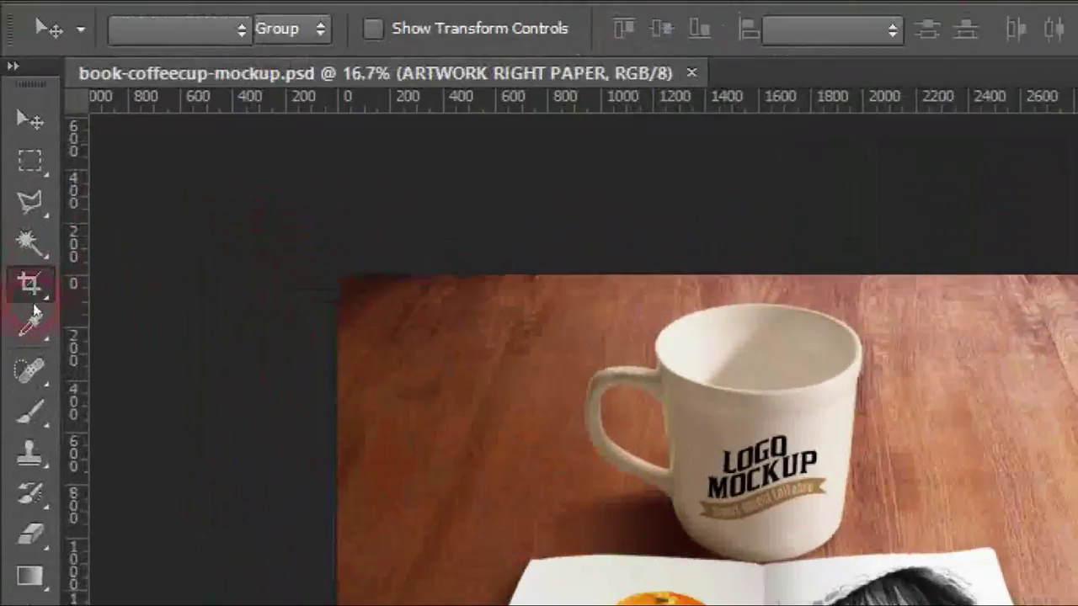
Step: Start a crop, then cancel it and return to the Move tool with V
{"action": "left_click", "coordinate": [21, 226]}
{"action": "left_click", "coordinate": [300, 48]}
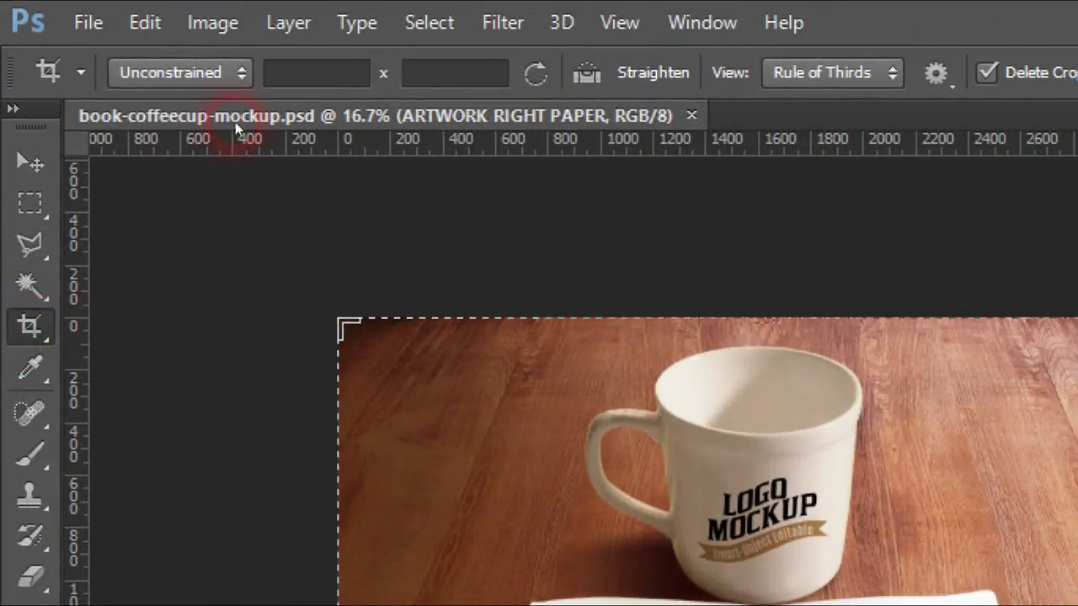
{"action": "left_click", "coordinate": [454, 74]}
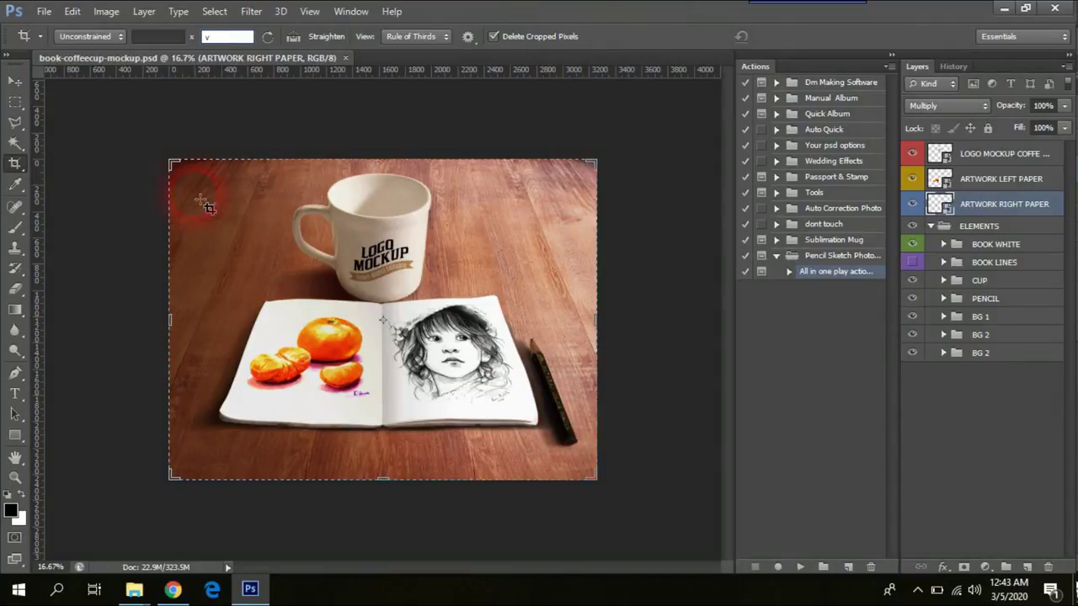
{"action": "type", "text": "v"}
{"action": "left_click", "coordinate": [4, 81]}
{"action": "left_click", "coordinate": [507, 255]}
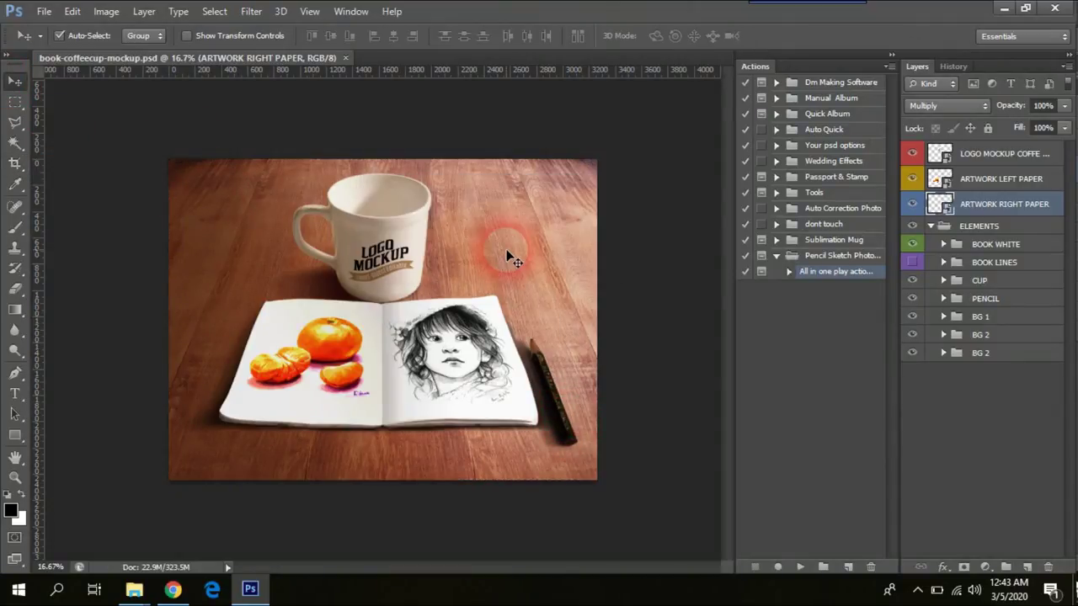
Step: Float the mockup in its own window, undock and close the Actions panel, and reposition it
{"action": "left_click", "coordinate": [343, 68]}
{"action": "left_click_drag", "start_coordinate": [312, 60], "coordinate": [325, 110]}
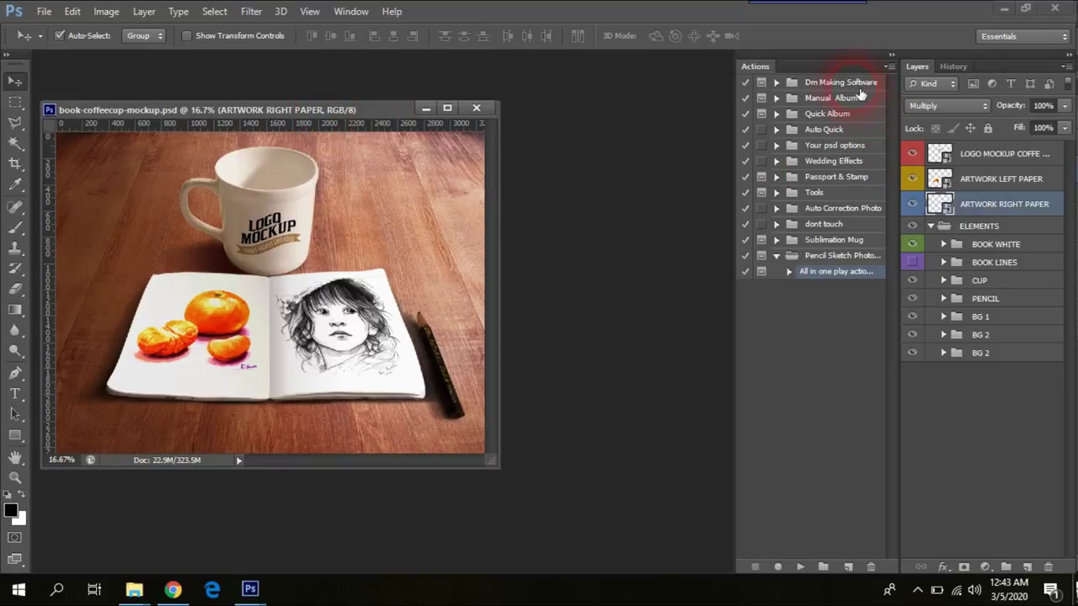
{"action": "left_click_drag", "start_coordinate": [842, 65], "coordinate": [804, 88]}
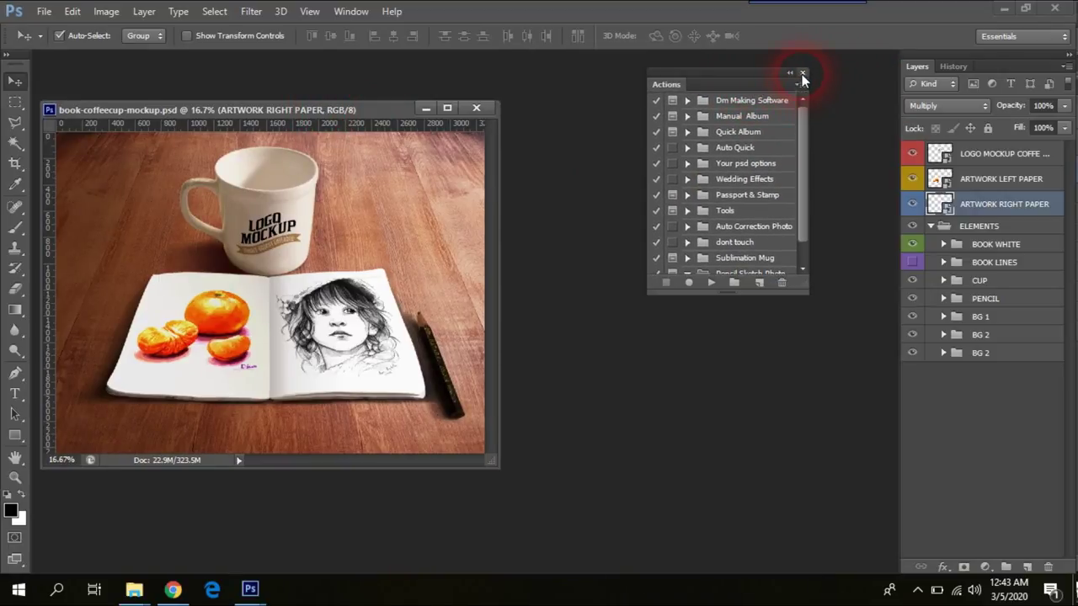
{"action": "left_click", "coordinate": [802, 74]}
{"action": "left_click_drag", "start_coordinate": [337, 109], "coordinate": [358, 100]}
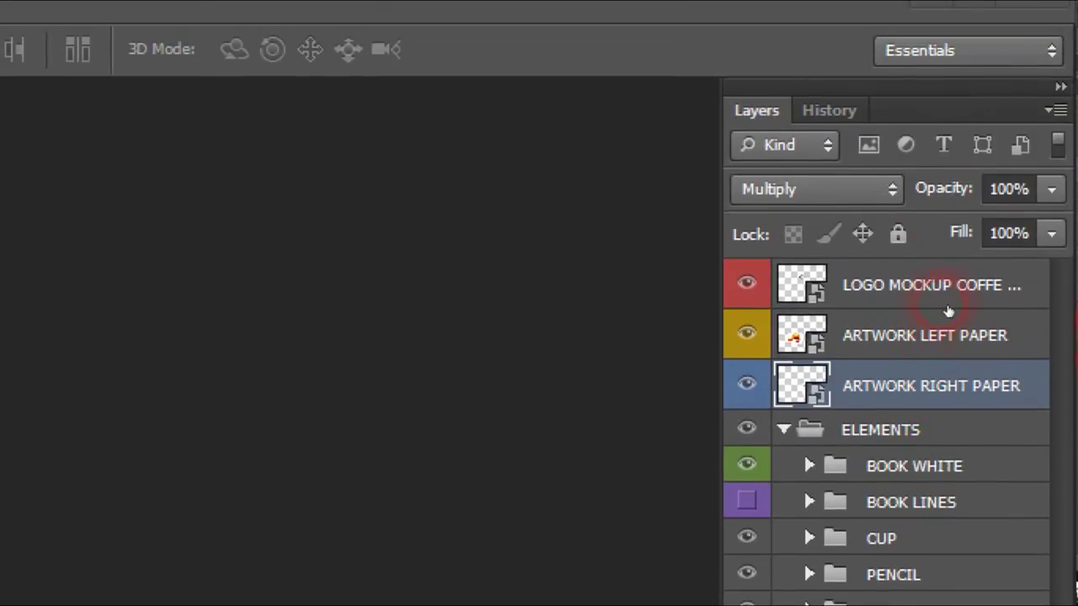
{"action": "left_click", "coordinate": [943, 293]}
Step: Select the LOGO MOCKUP COFFE CUP layer and open its smart-object thumbnail
{"action": "left_click", "coordinate": [929, 342]}
{"action": "left_click", "coordinate": [884, 307]}
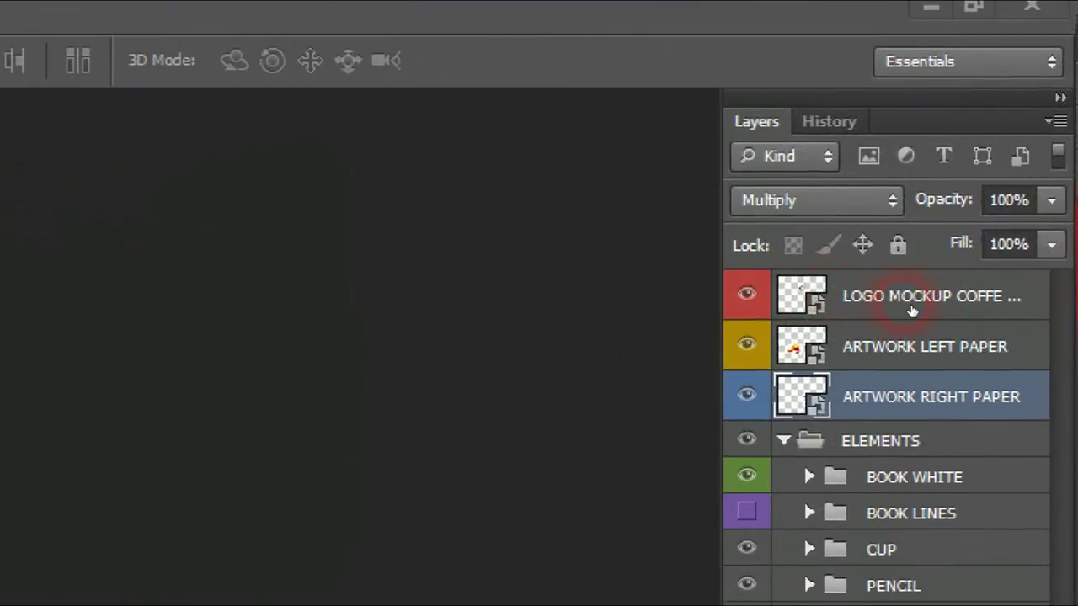
{"action": "left_click", "coordinate": [990, 158]}
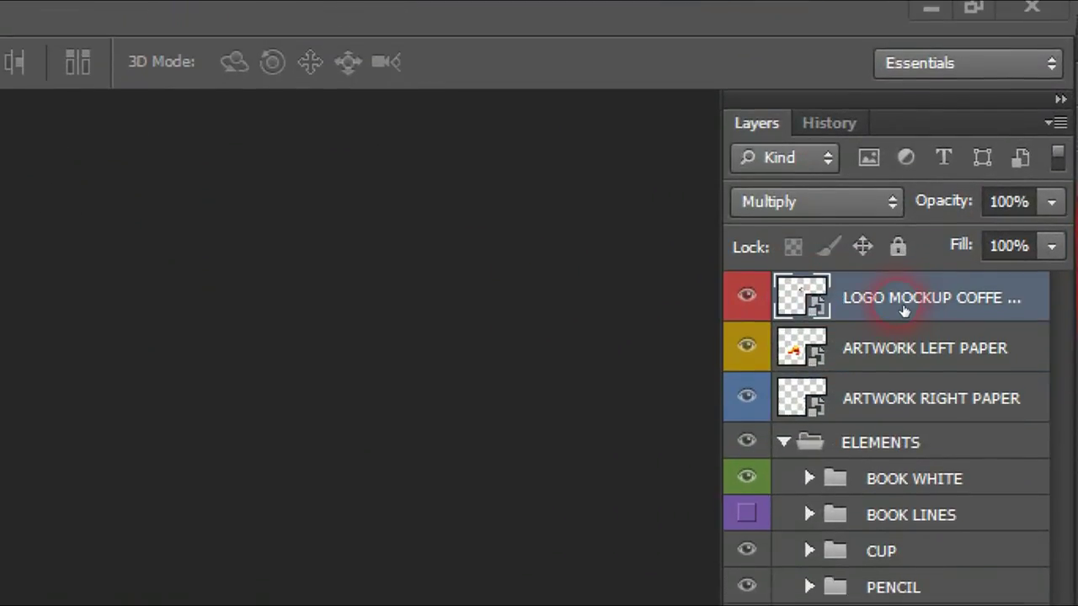
{"action": "left_click", "coordinate": [818, 293]}
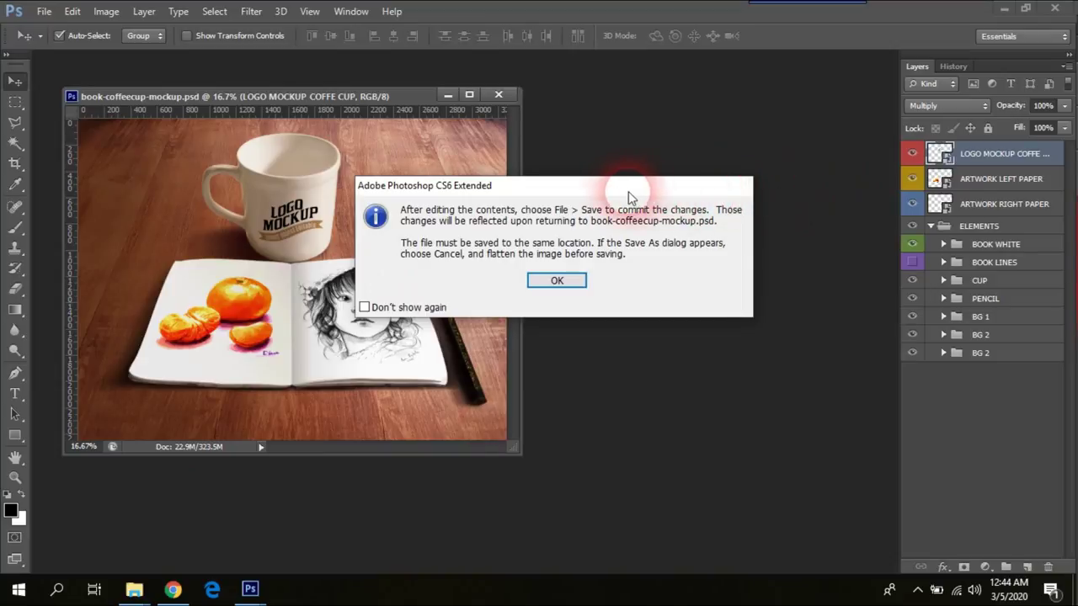
Step: Move the Smart Object save-back notice aside and confirm it with OK
{"action": "left_click_drag", "start_coordinate": [613, 189], "coordinate": [734, 129]}
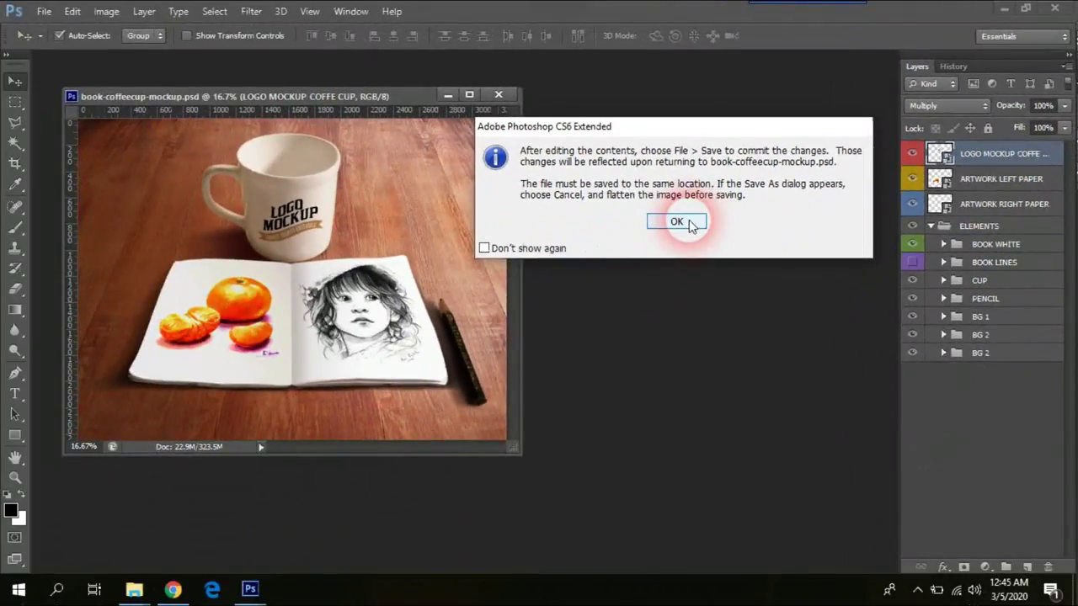
{"action": "left_click", "coordinate": [685, 223]}
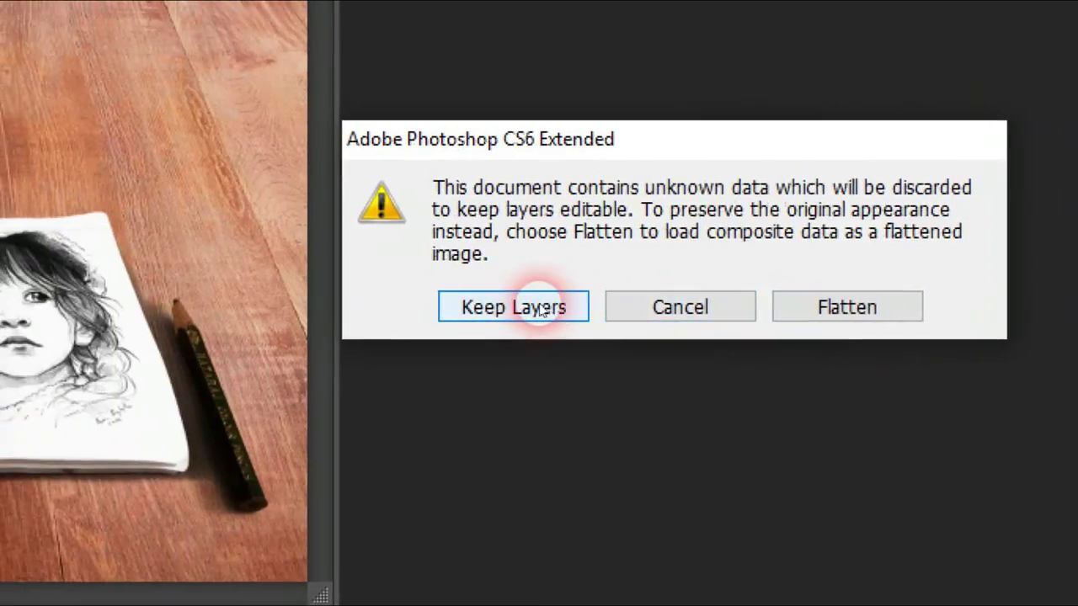
Step: Open the logo contents with Keep Layers and float Rectangle 2.psb beside the mockup window
{"action": "left_click", "coordinate": [346, 304]}
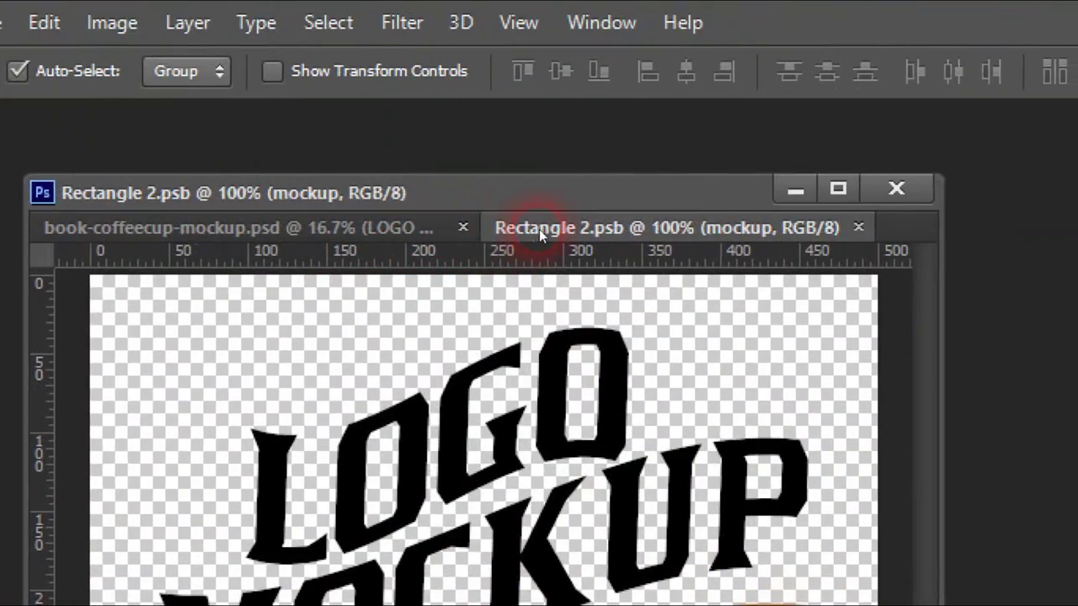
{"action": "left_click_drag", "start_coordinate": [317, 112], "coordinate": [357, 151]}
{"action": "left_click_drag", "start_coordinate": [540, 305], "coordinate": [540, 296]}
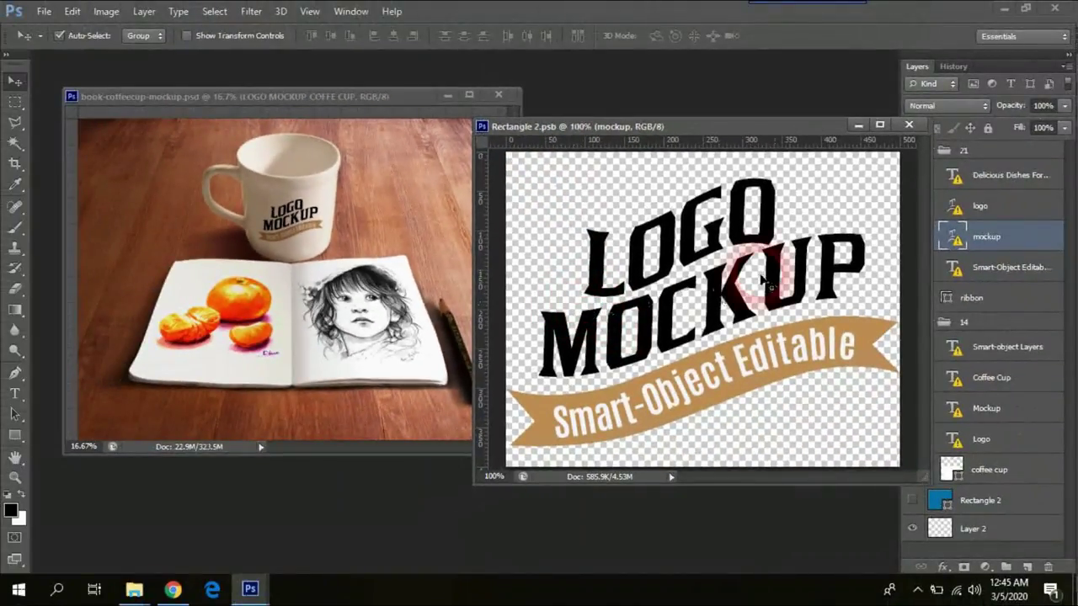
{"action": "left_click", "coordinate": [415, 133]}
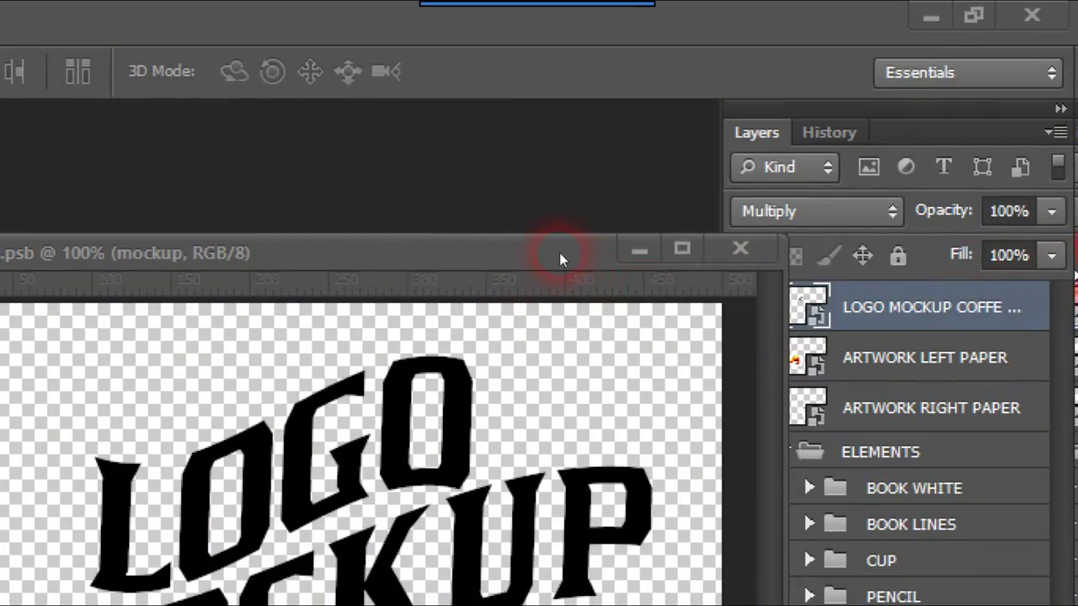
{"action": "left_click_drag", "start_coordinate": [559, 259], "coordinate": [452, 263]}
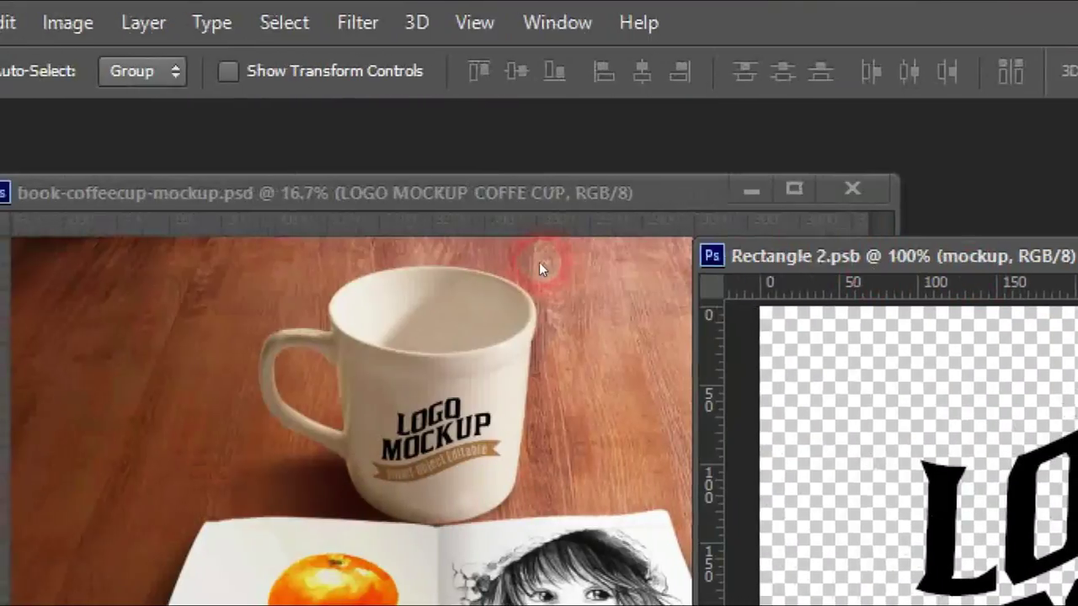
{"action": "left_click", "coordinate": [920, 325]}
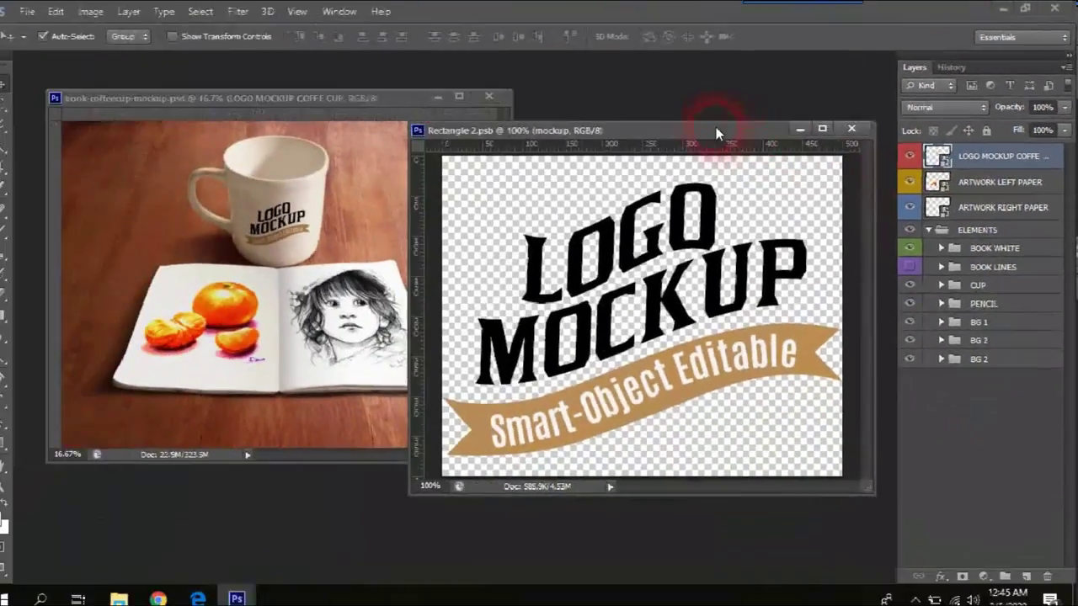
Step: Arrange the Rectangle 2.psb window and hide the Delicious Dishes and mockup text layers
{"action": "left_click_drag", "start_coordinate": [516, 179], "coordinate": [453, 203]}
{"action": "left_click_drag", "start_coordinate": [640, 145], "coordinate": [688, 118]}
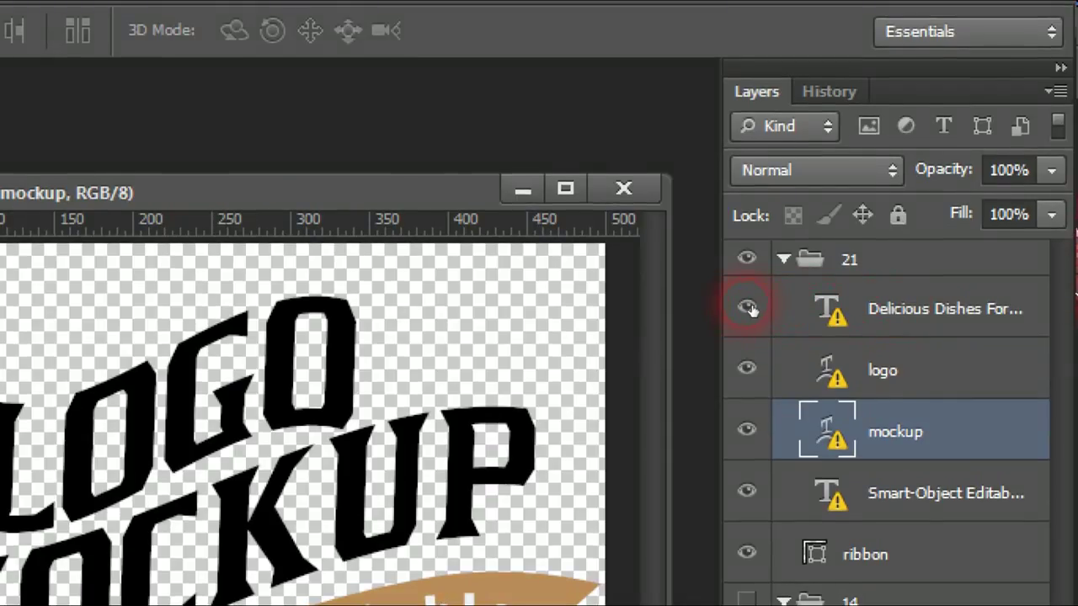
{"action": "left_click", "coordinate": [747, 308]}
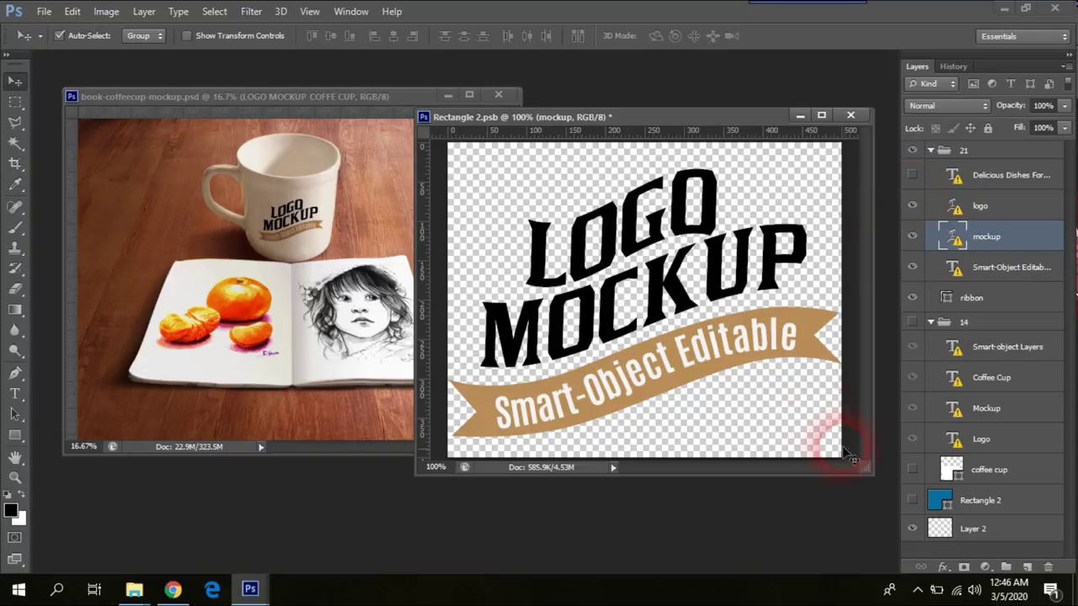
{"action": "left_click_drag", "start_coordinate": [876, 488], "coordinate": [876, 487]}
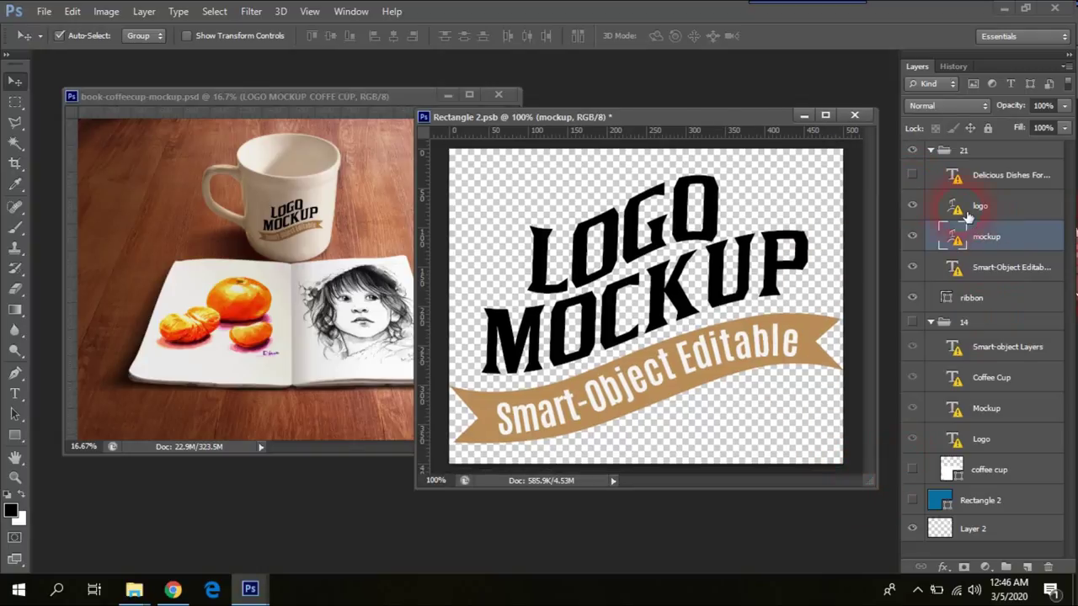
{"action": "left_click", "coordinate": [914, 239]}
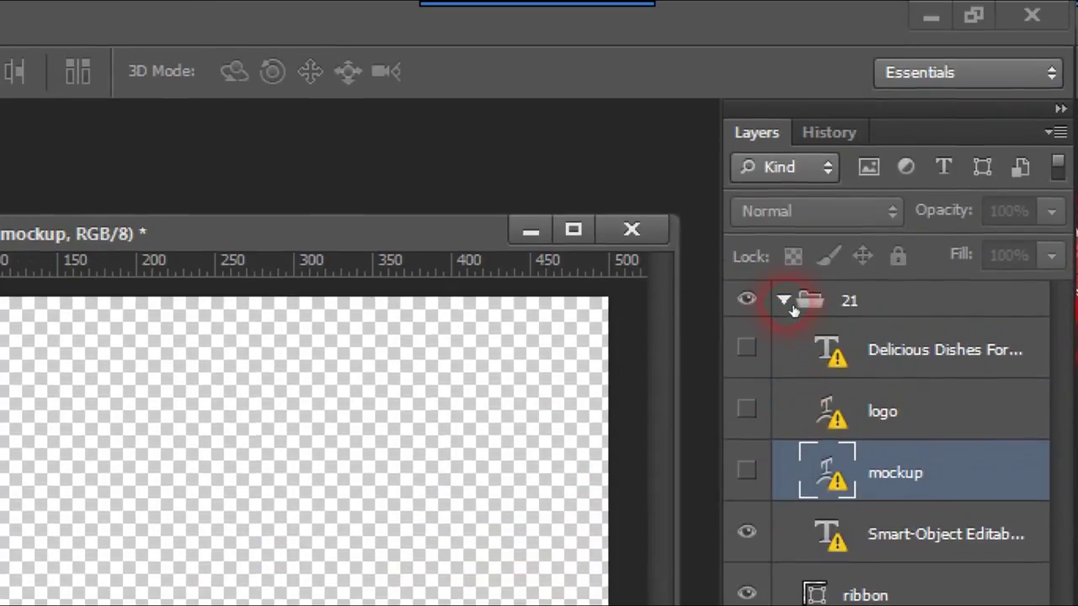
Step: Toggle groups 21 and 14 open and closed, leaving group 21 expanded
{"action": "left_click", "coordinate": [790, 303]}
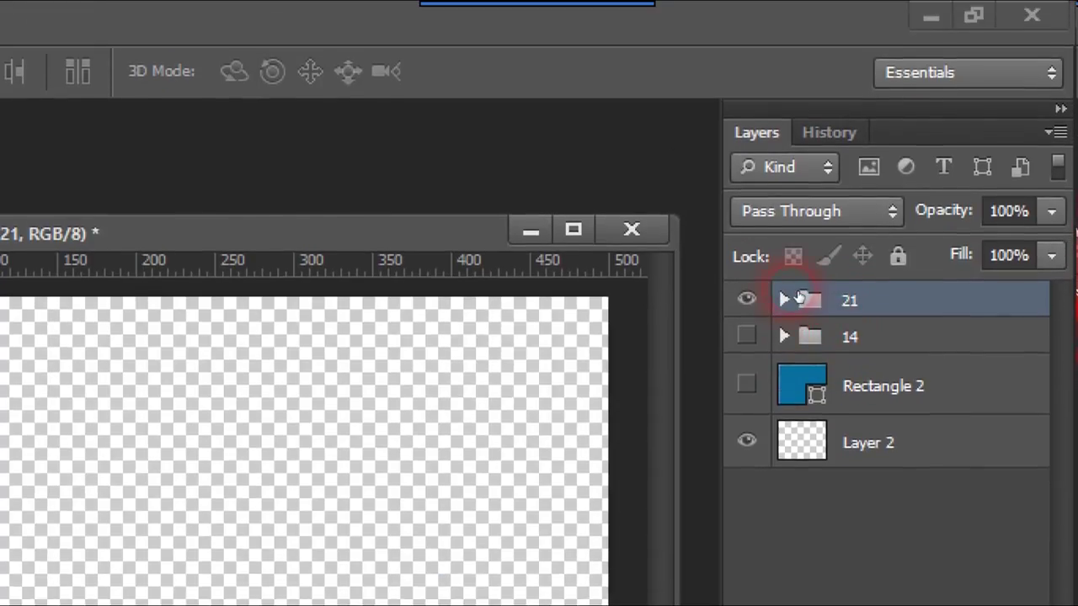
{"action": "left_click", "coordinate": [784, 300]}
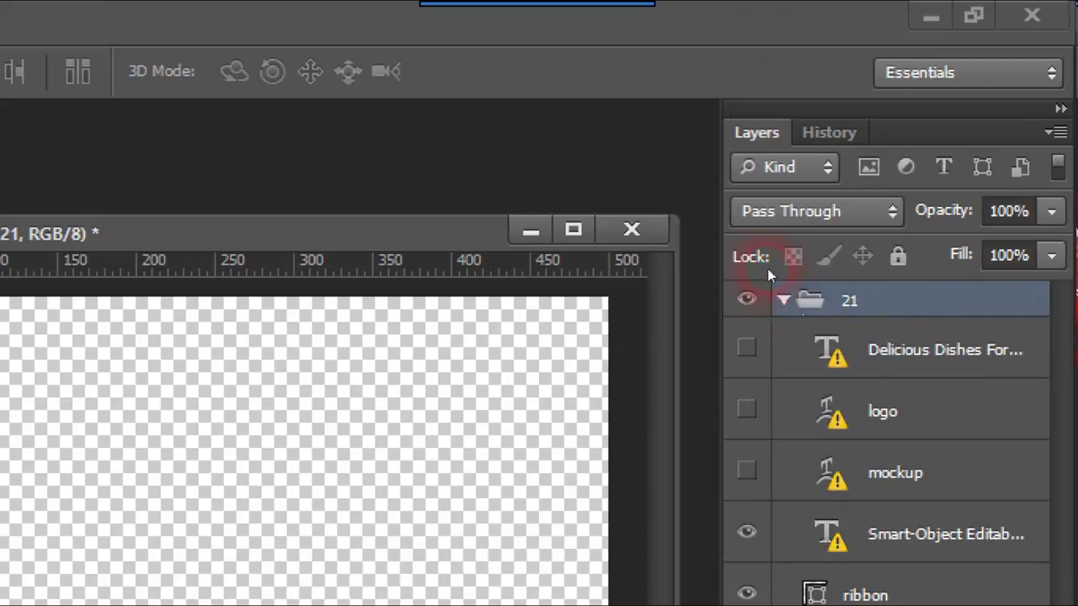
{"action": "left_click", "coordinate": [784, 301]}
{"action": "left_click", "coordinate": [783, 336]}
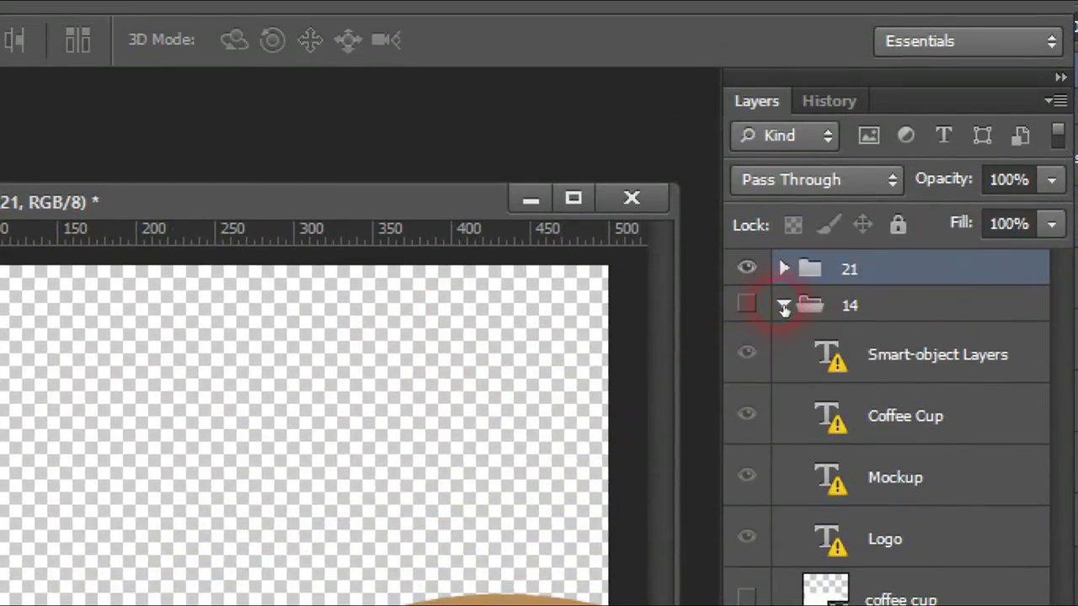
{"action": "left_click", "coordinate": [785, 306]}
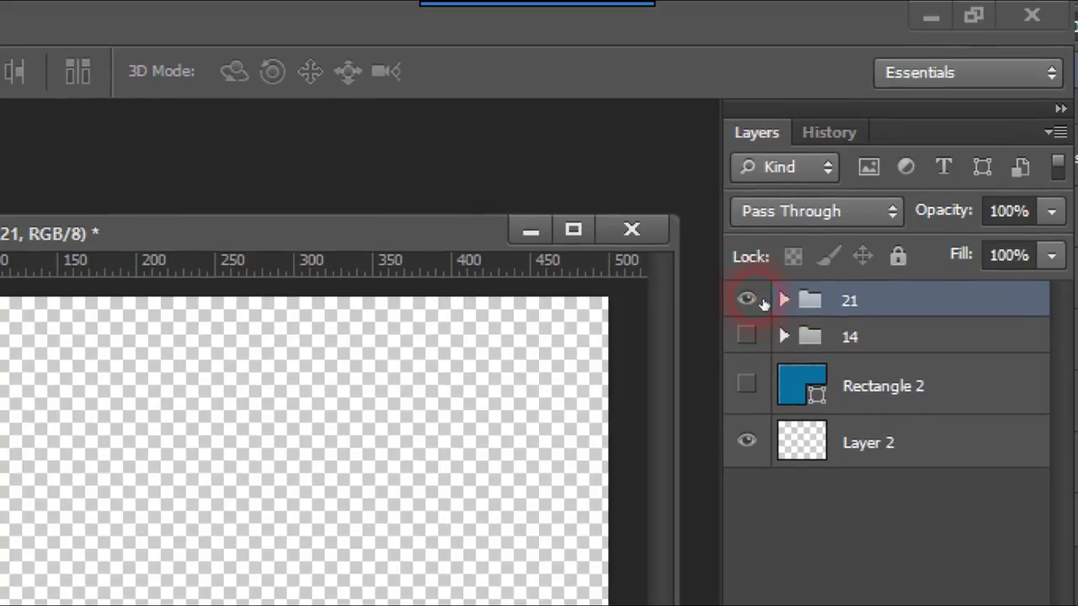
{"action": "left_click", "coordinate": [780, 300]}
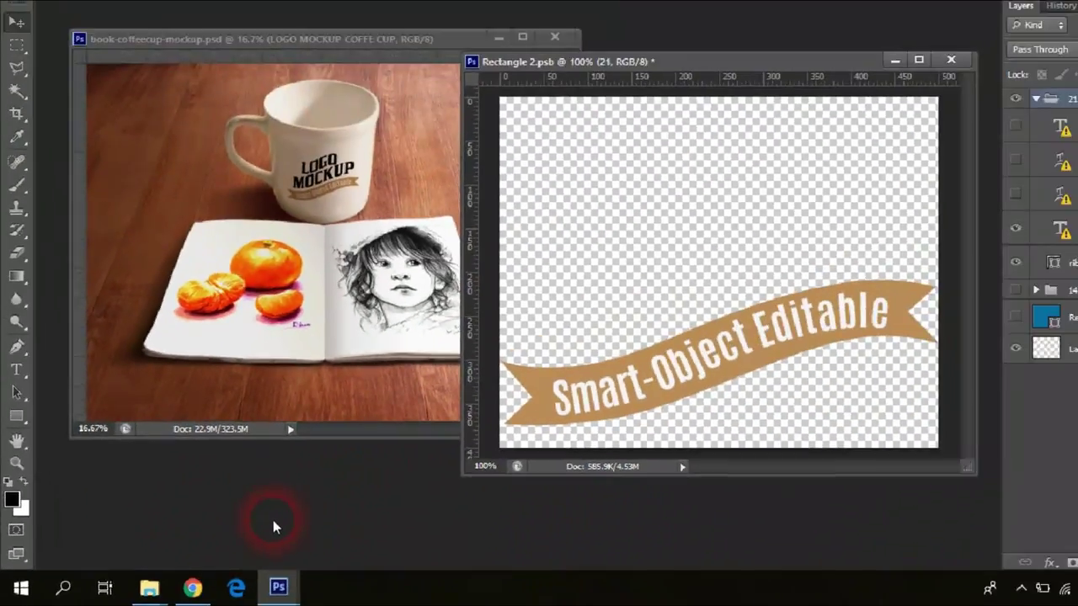
Step: Open my logo.png, float it at 50% zoom in a smaller window, then minimise it
{"action": "double_click", "coordinate": [255, 485]}
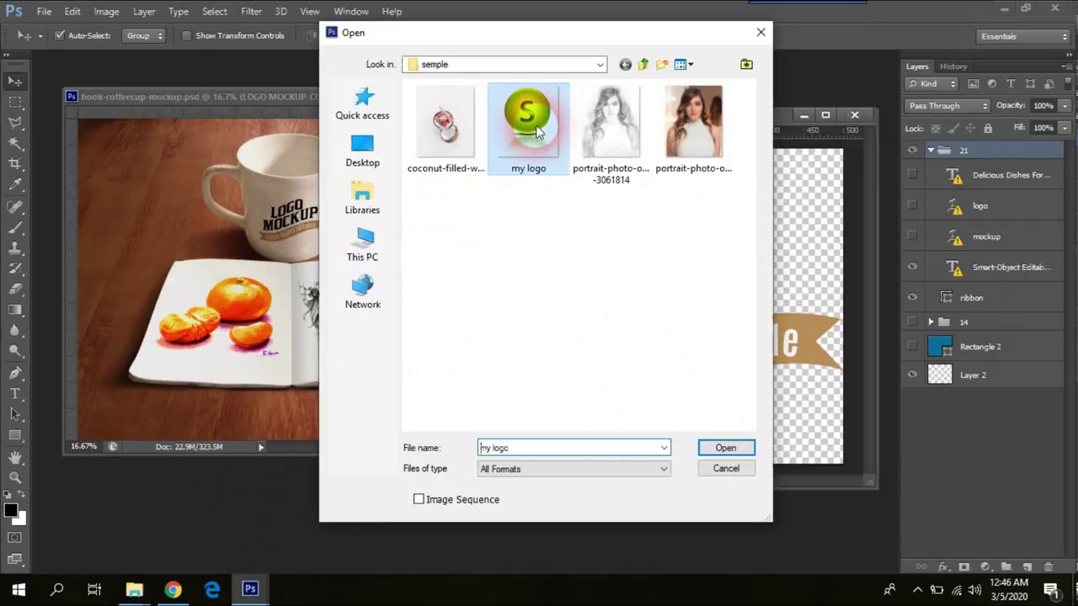
{"action": "double_click", "coordinate": [527, 122]}
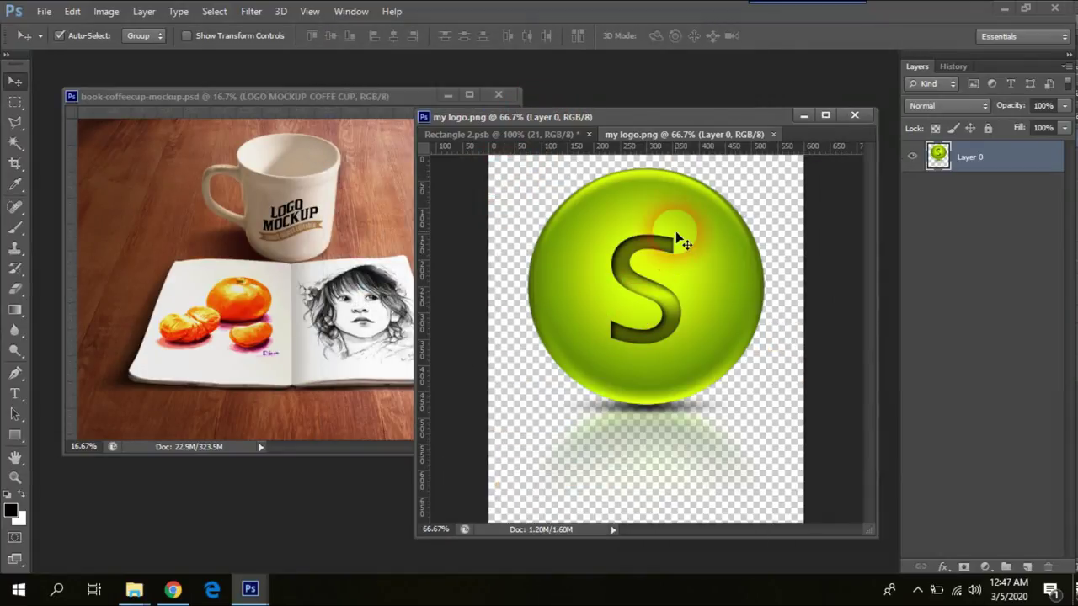
{"action": "left_click_drag", "start_coordinate": [704, 137], "coordinate": [182, 233]}
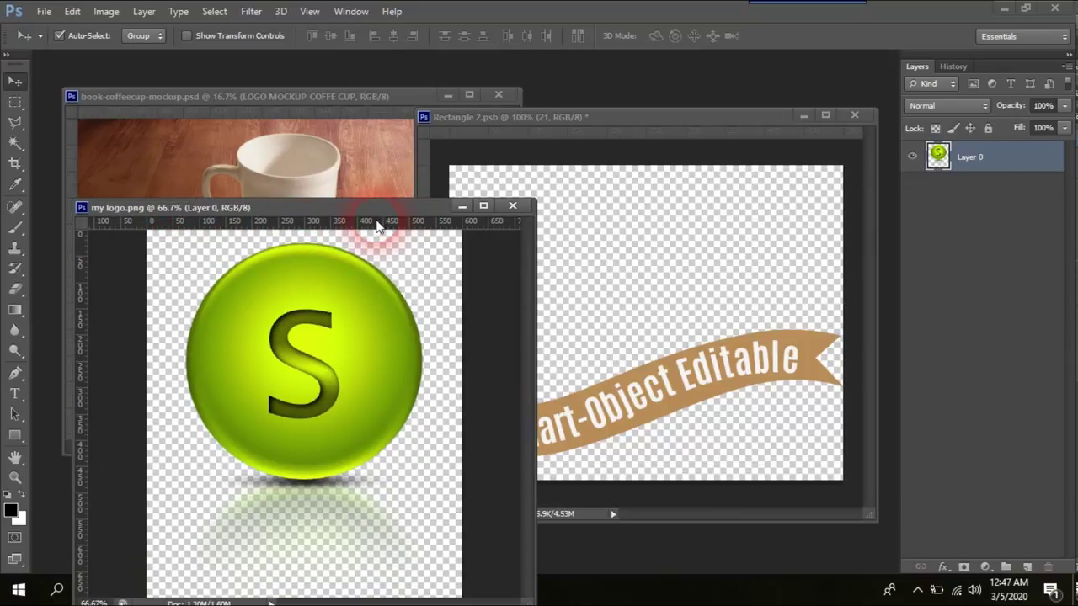
{"action": "key", "text": "ctrl+minus"}
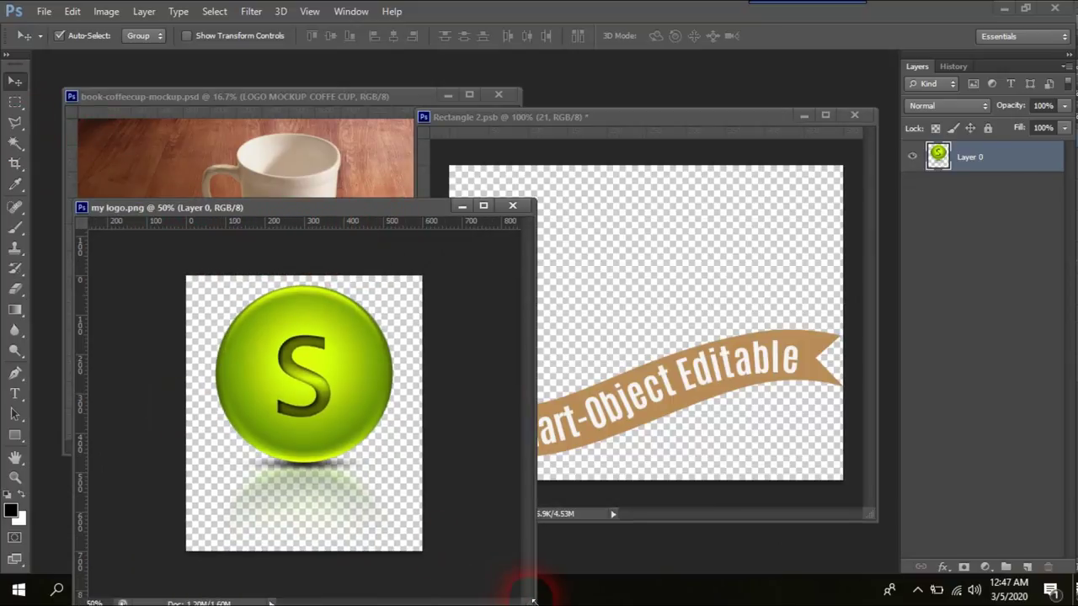
{"action": "left_click_drag", "start_coordinate": [535, 600], "coordinate": [389, 433]}
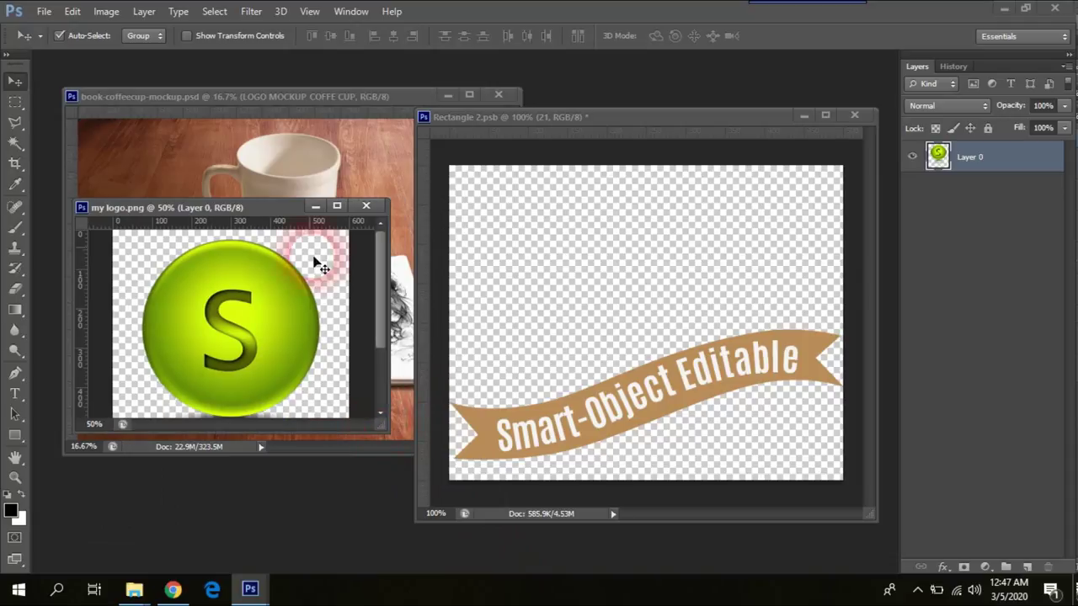
{"action": "left_click_drag", "start_coordinate": [288, 219], "coordinate": [302, 335]}
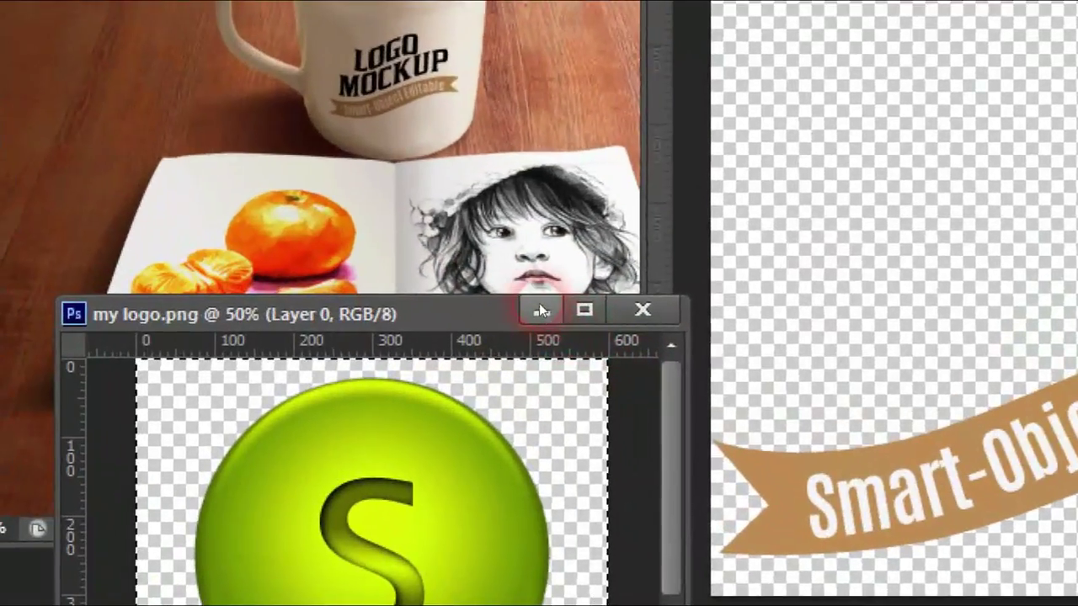
{"action": "left_click", "coordinate": [366, 338]}
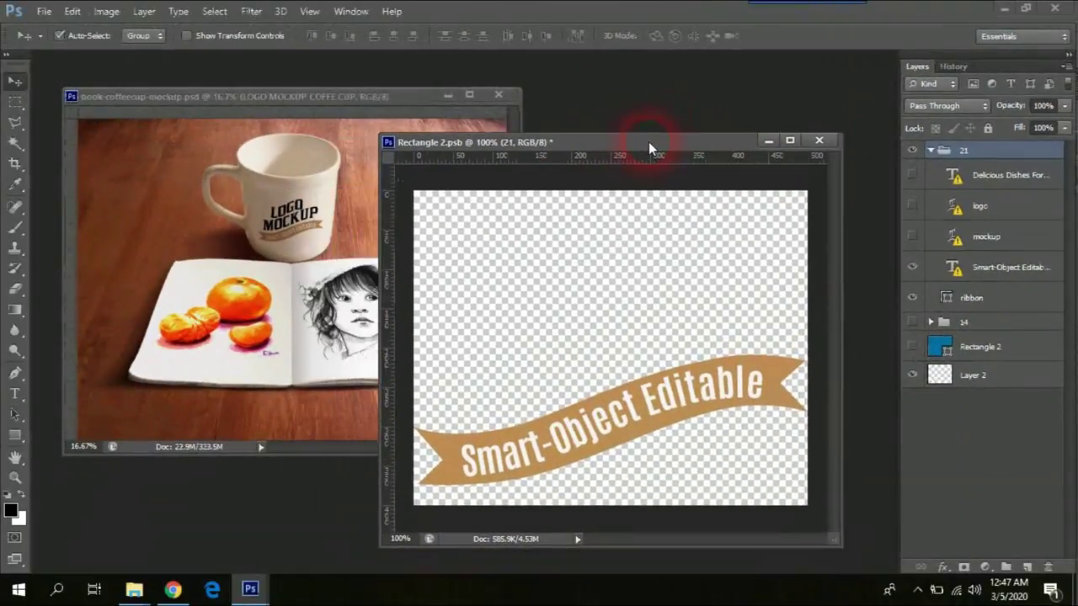
Step: Paste the green S logo as Layer 3, scale it to about 46% and place it above the ribbon
{"action": "left_click_drag", "start_coordinate": [648, 147], "coordinate": [671, 145]}
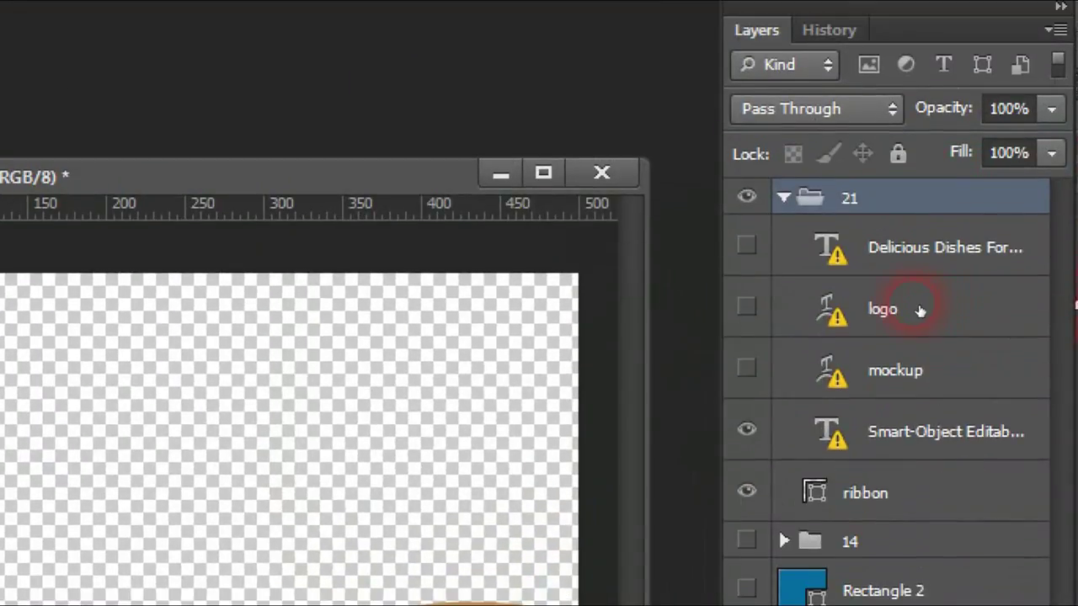
{"action": "left_click", "coordinate": [921, 310]}
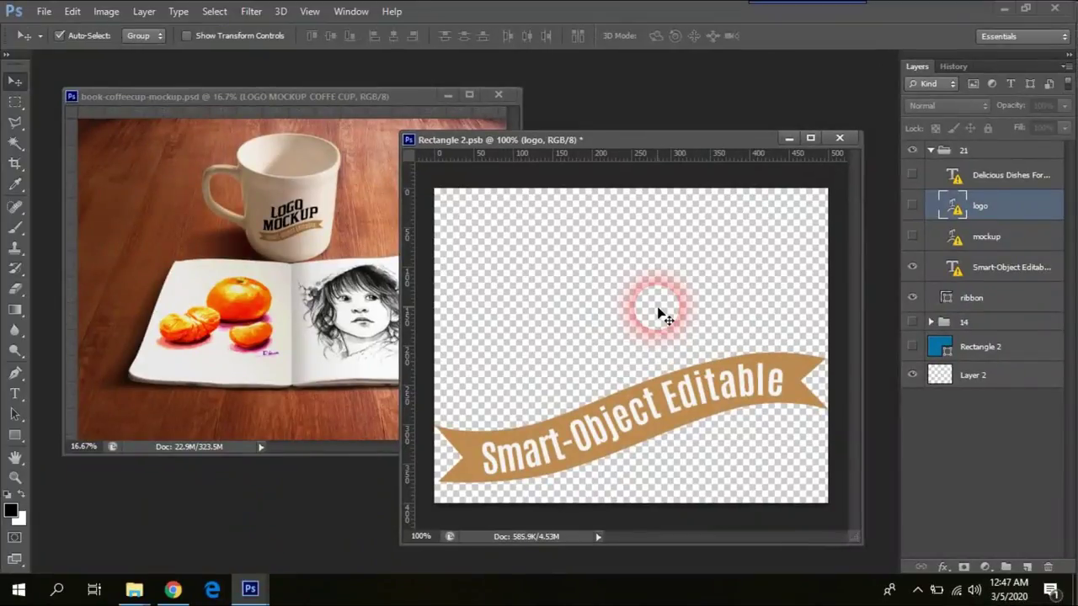
{"action": "key", "text": "ctrl+v"}
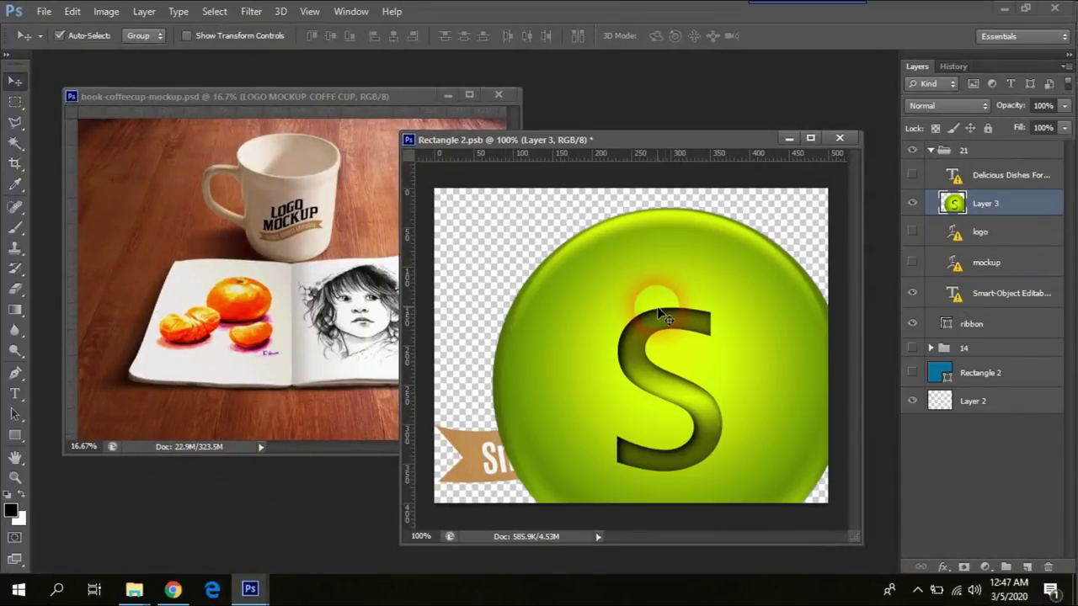
{"action": "left_click_drag", "start_coordinate": [611, 355], "coordinate": [613, 358]}
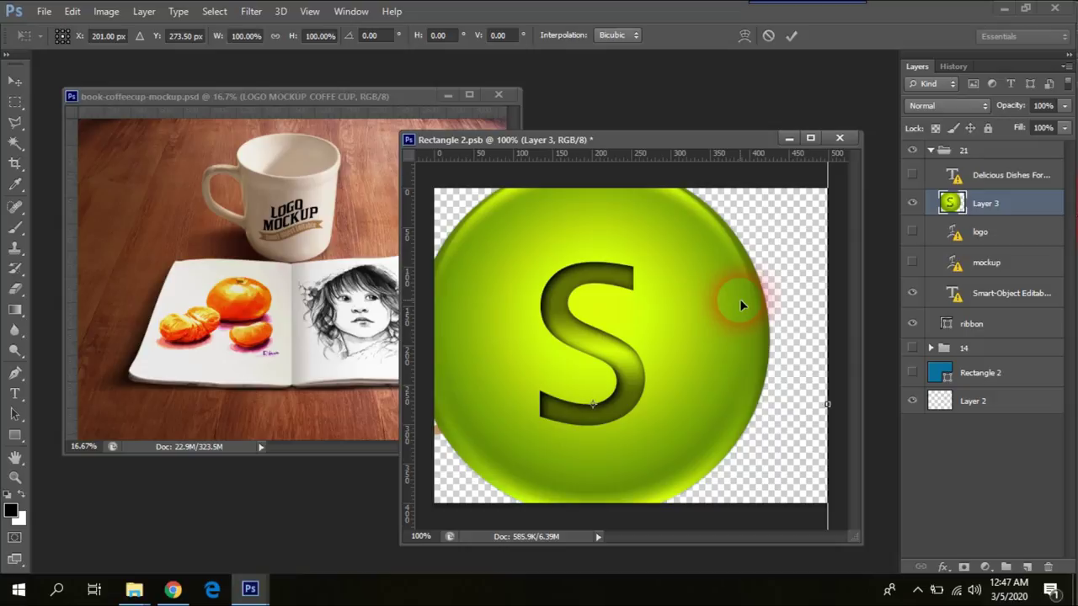
{"action": "left_click_drag", "start_coordinate": [741, 305], "coordinate": [673, 361]}
{"action": "left_click_drag", "start_coordinate": [799, 210], "coordinate": [665, 380]}
{"action": "left_click_drag", "start_coordinate": [595, 466], "coordinate": [714, 333]}
{"action": "left_click", "coordinate": [737, 488]}
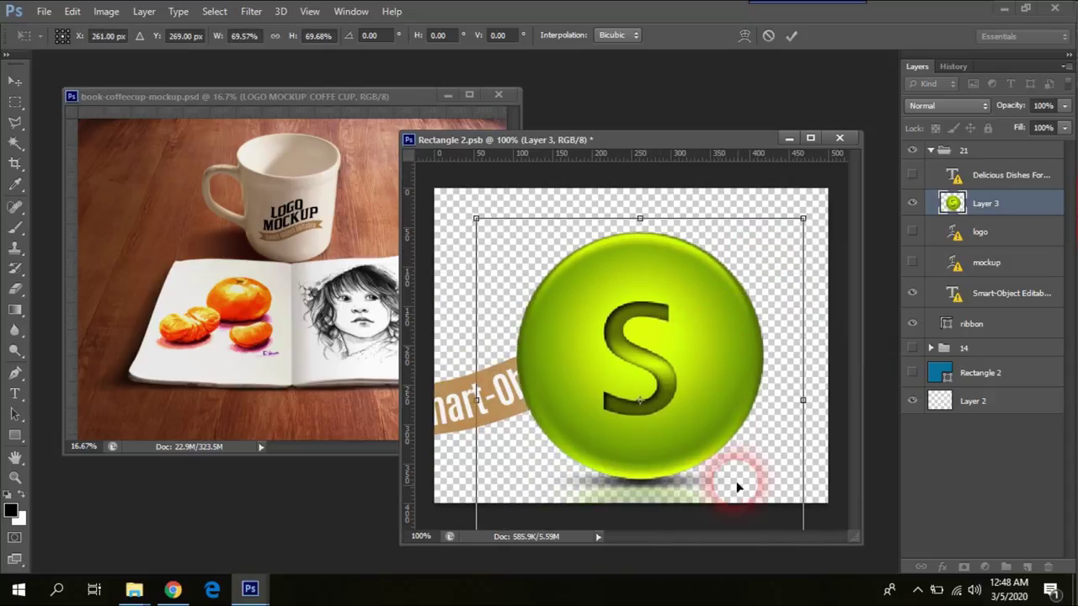
{"action": "left_click_drag", "start_coordinate": [802, 221], "coordinate": [716, 366]}
{"action": "left_click_drag", "start_coordinate": [627, 453], "coordinate": [681, 316]}
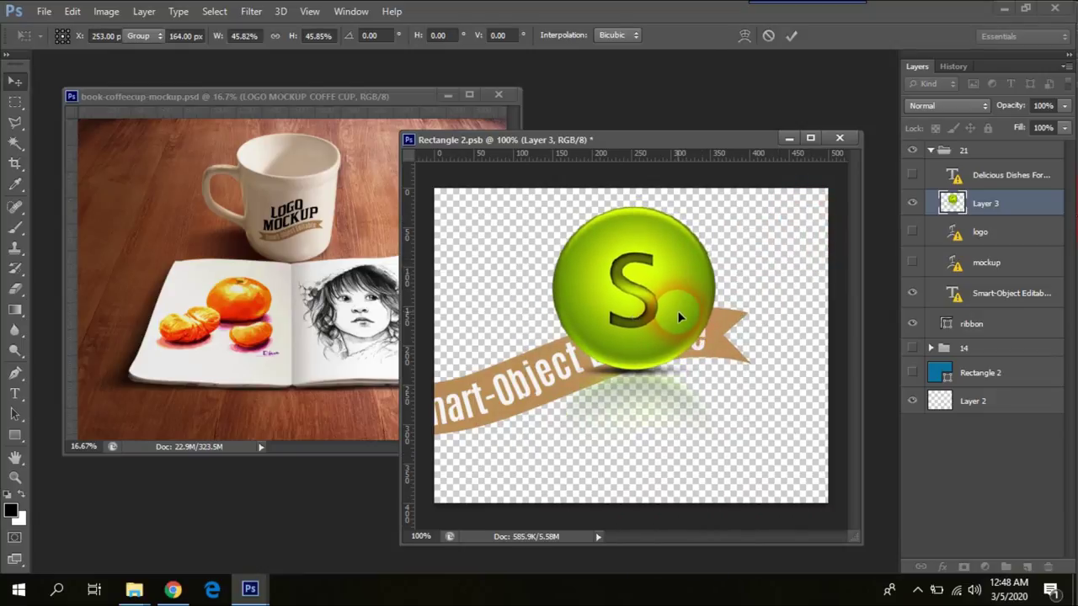
{"action": "key", "text": "Return"}
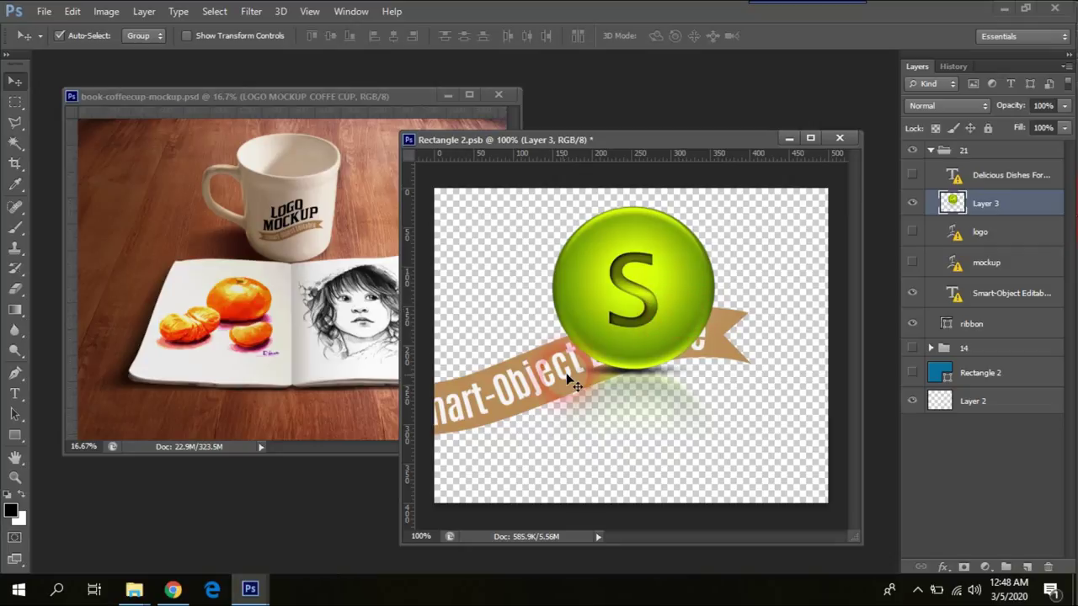
Step: Move the group holding the logo and ribbon, then undo that move
{"action": "left_click", "coordinate": [546, 397]}
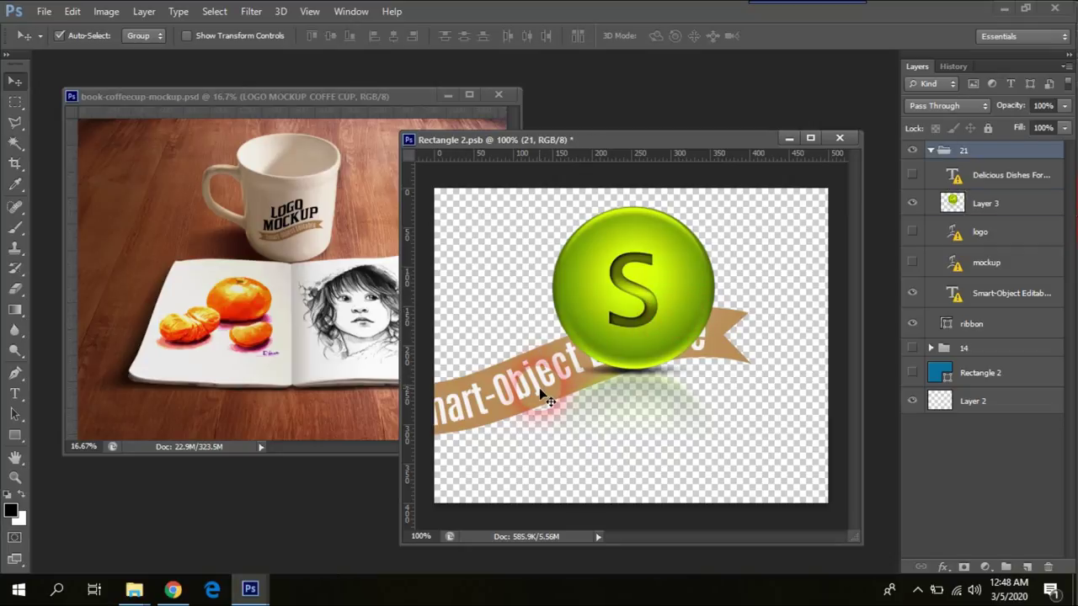
{"action": "left_click_drag", "start_coordinate": [540, 392], "coordinate": [556, 385]}
{"action": "key", "text": "ctrl+z"}
Step: Free-transform the ribbon layer down and to the right
{"action": "left_click", "coordinate": [1006, 335]}
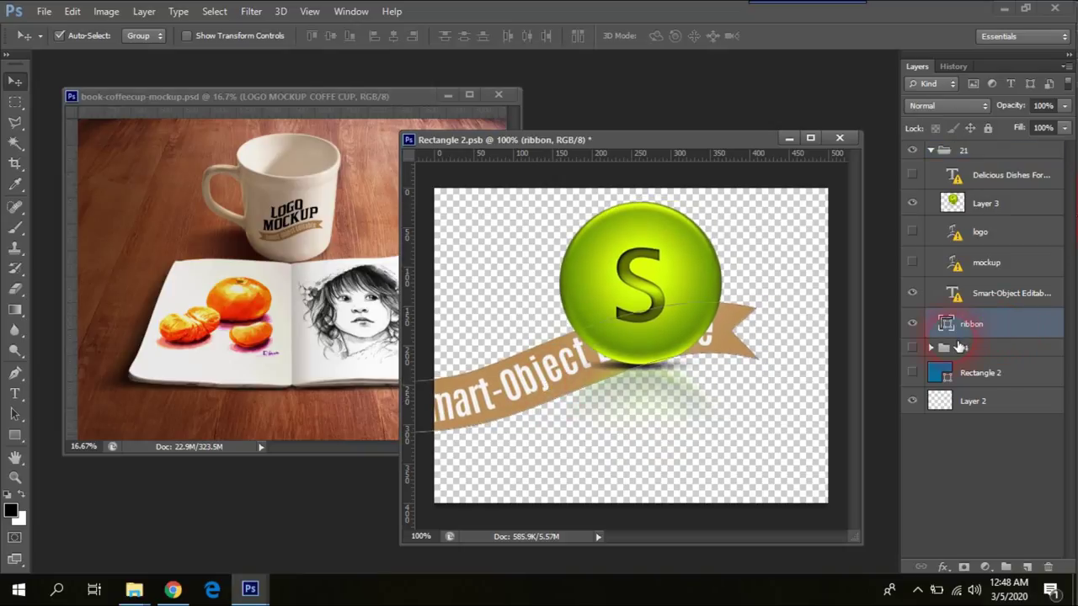
{"action": "key", "text": "ctrl+t"}
{"action": "left_click_drag", "start_coordinate": [738, 354], "coordinate": [804, 417]}
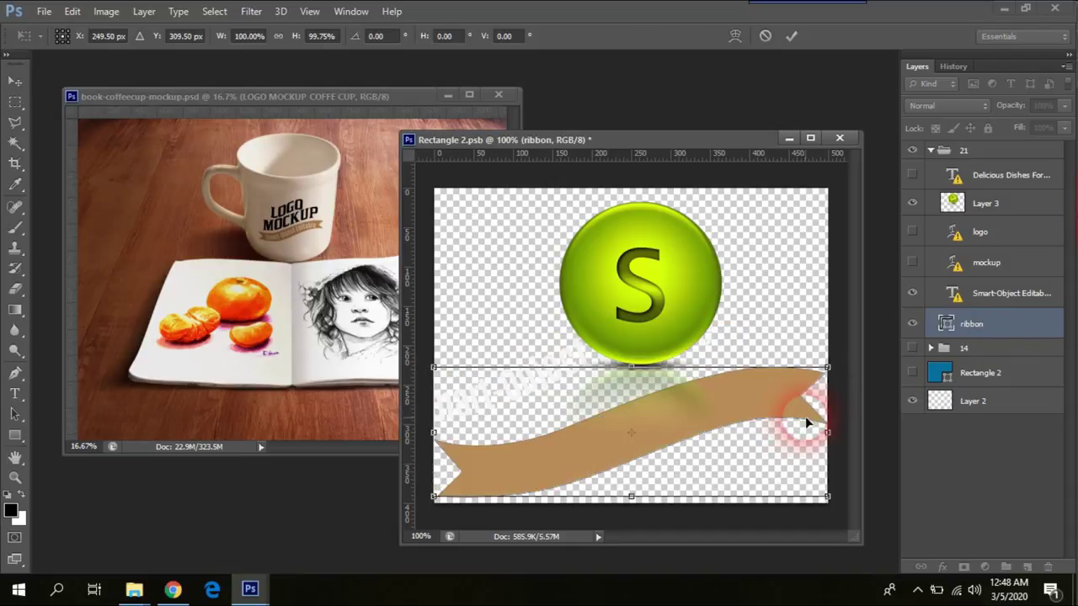
{"action": "key", "text": "Return"}
Step: Move the Smart-Object Editable text down onto the ribbon banner
{"action": "left_click", "coordinate": [1002, 300]}
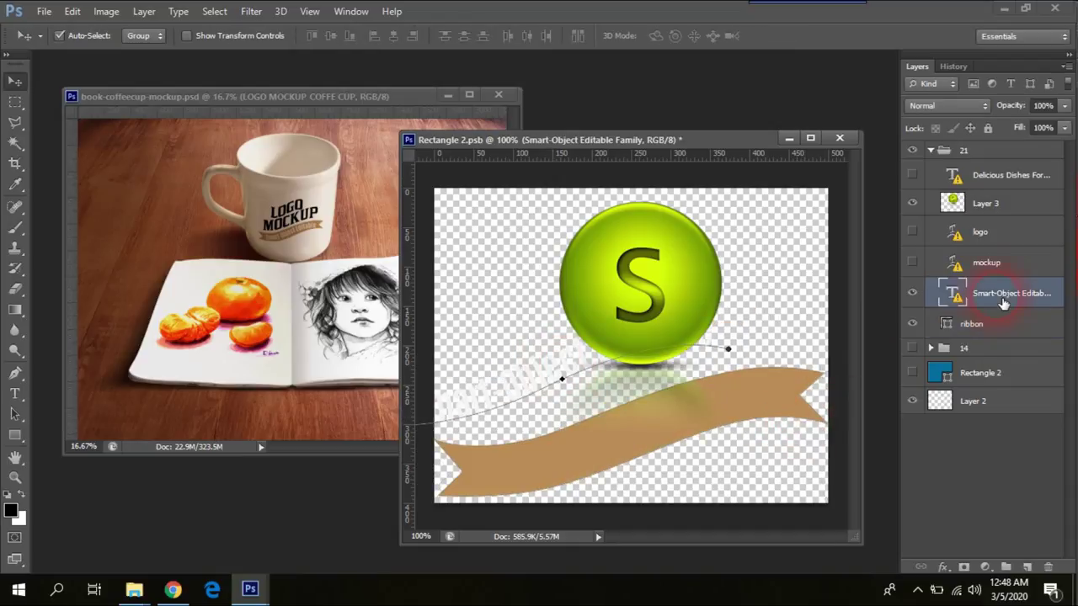
{"action": "double_click", "coordinate": [617, 375]}
{"action": "left_click", "coordinate": [624, 314]}
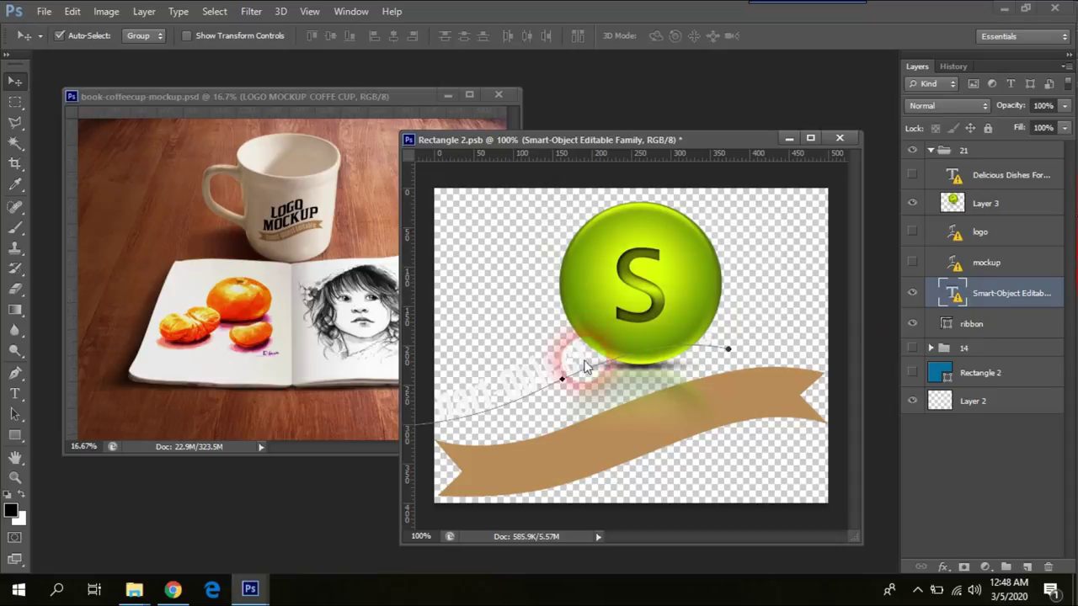
{"action": "key", "text": "ctrl+t"}
{"action": "left_click_drag", "start_coordinate": [558, 366], "coordinate": [652, 408]}
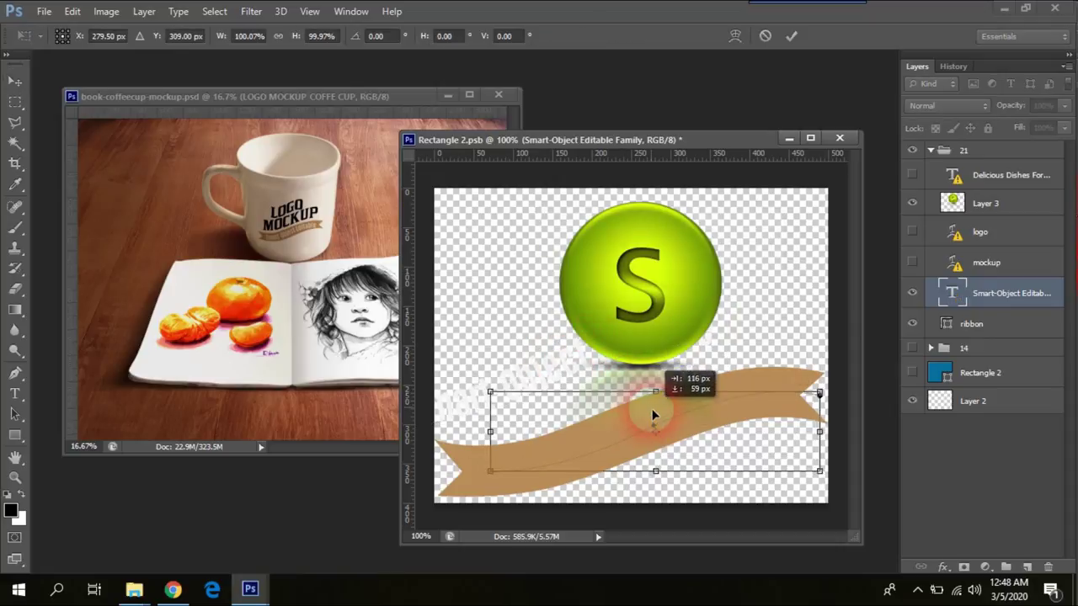
{"action": "double_click", "coordinate": [724, 379]}
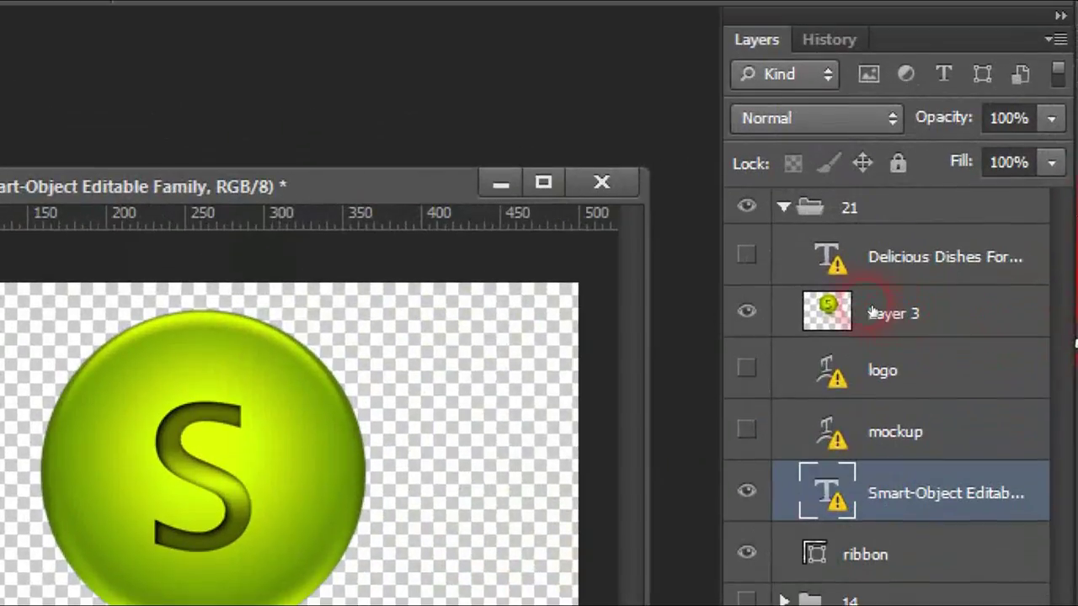
Step: Nudge the S logo Layer 3 left and reselect the banner text layer for editing
{"action": "left_click", "coordinate": [952, 202]}
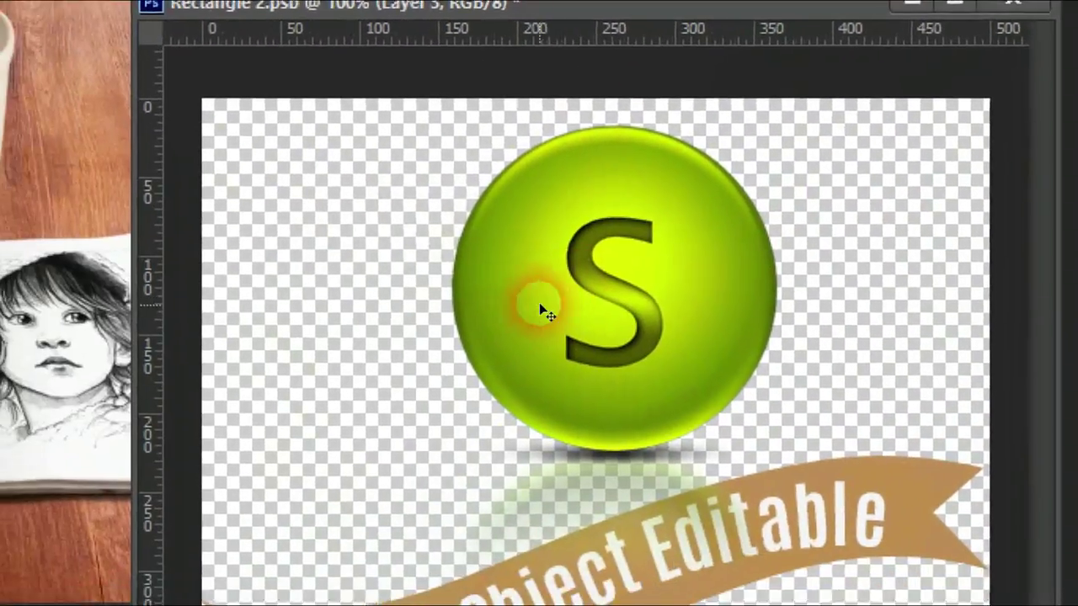
{"action": "key", "text": "Left"}
{"action": "key", "text": "Left"}
{"action": "key", "text": "Left"}
{"action": "key", "text": "Left"}
{"action": "key", "text": "Left"}
{"action": "key", "text": "Left"}
{"action": "key", "text": "Left"}
{"action": "key", "text": "Left"}
{"action": "key", "text": "Left"}
{"action": "key", "text": "Left"}
{"action": "key", "text": "Left"}
{"action": "key", "text": "Left"}
{"action": "key", "text": "Left"}
{"action": "key", "text": "Left"}
{"action": "key", "text": "Left"}
{"action": "key", "text": "Left"}
{"action": "key", "text": "Left"}
{"action": "key", "text": "Left"}
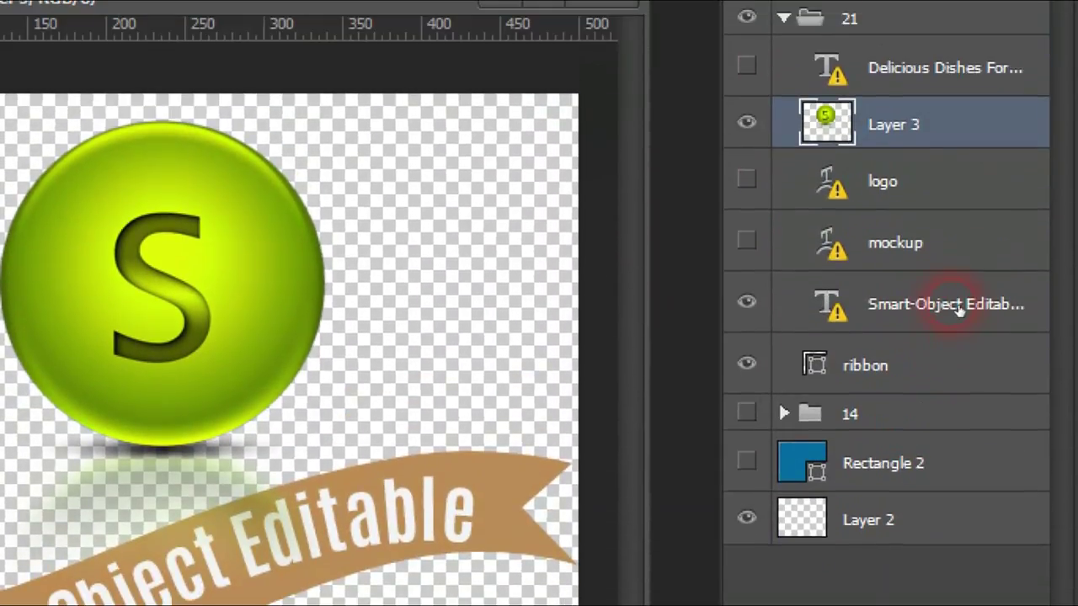
{"action": "left_click", "coordinate": [951, 412]}
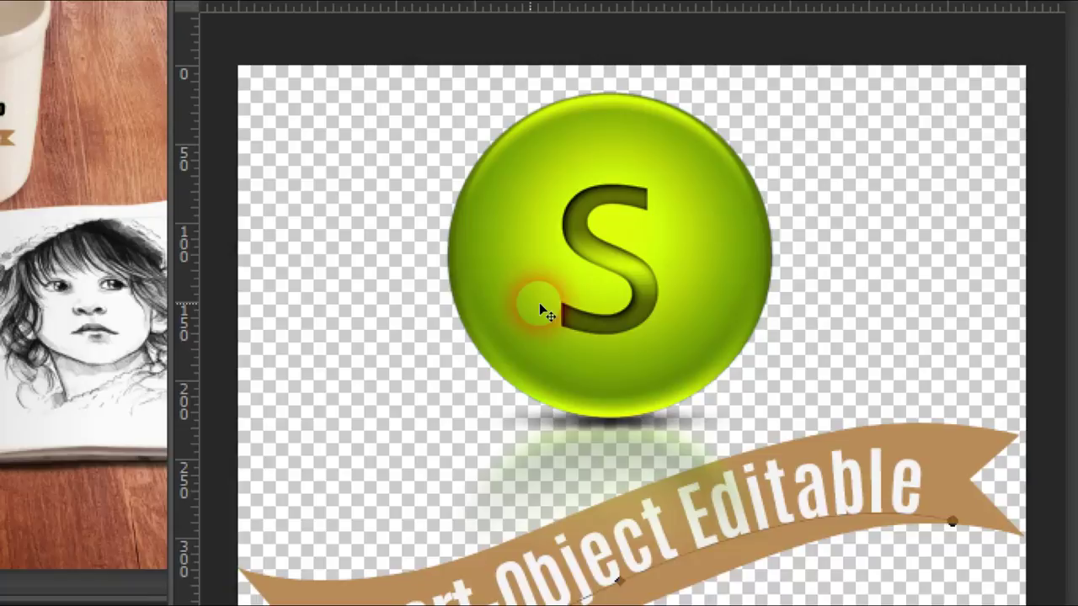
{"action": "left_click", "coordinate": [212, 305]}
{"action": "left_click", "coordinate": [30, 357]}
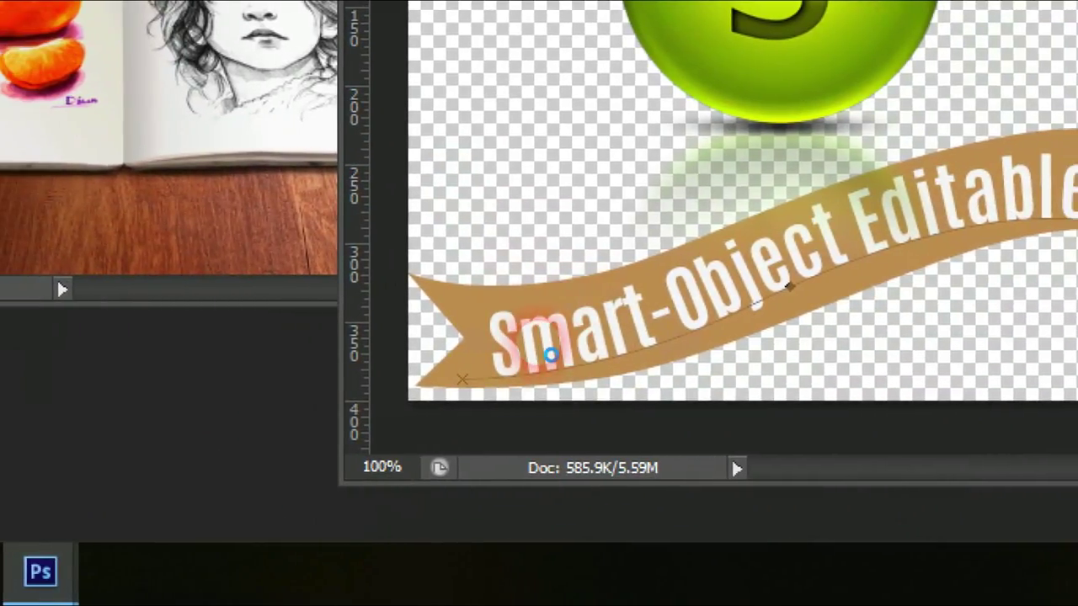
Step: Replace the banner's placeholder text with the new name
{"action": "left_click", "coordinate": [549, 355]}
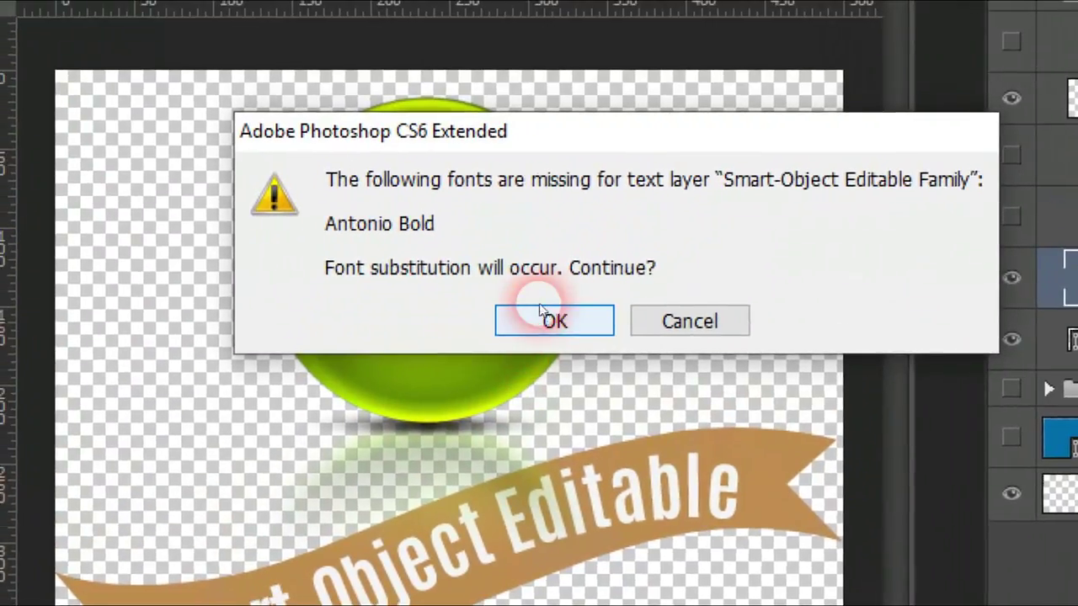
{"action": "left_click", "coordinate": [542, 313]}
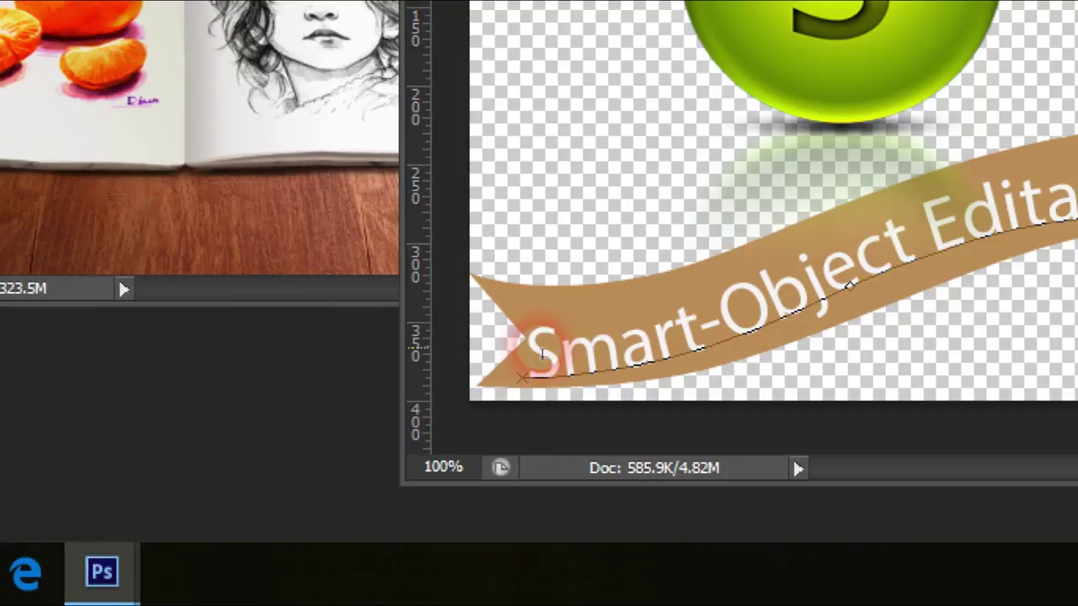
{"action": "left_click_drag", "start_coordinate": [541, 353], "coordinate": [542, 310]}
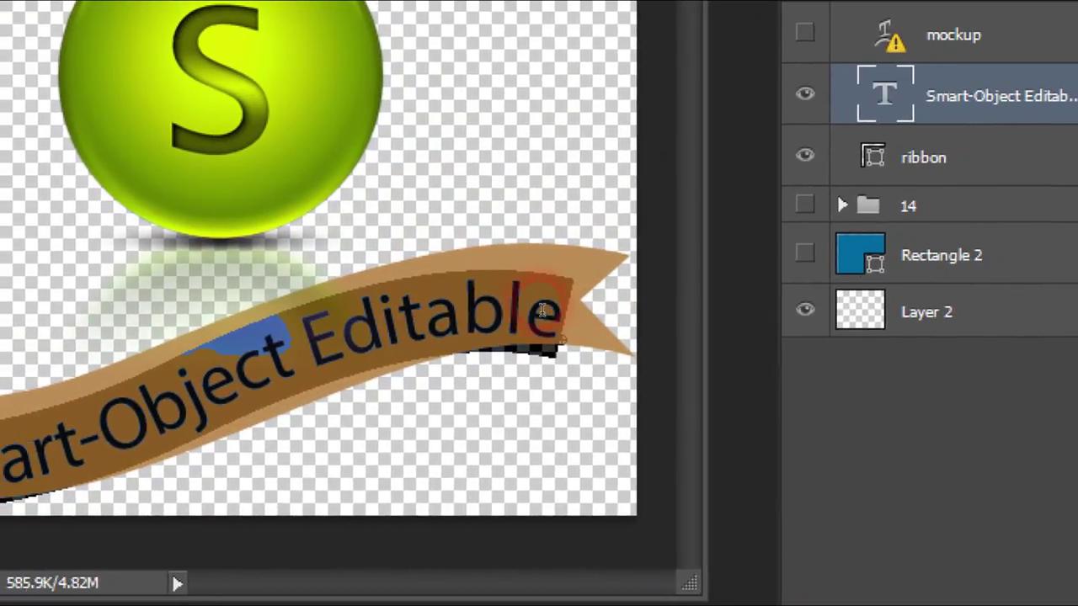
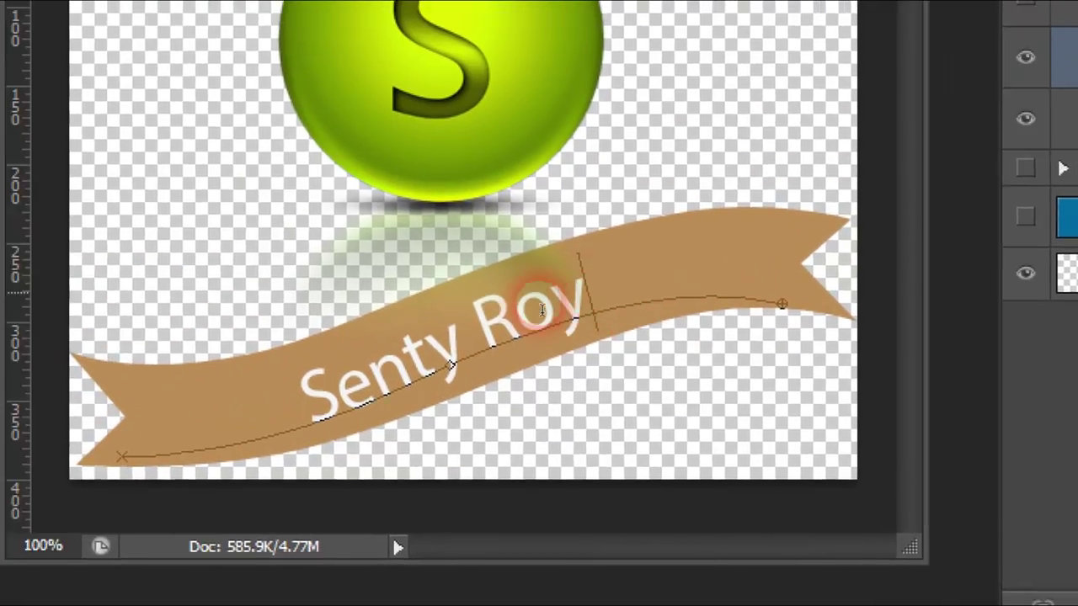
Step: Set the banner text in the Sacramento font and commit the edit
{"action": "left_click_drag", "start_coordinate": [369, 341], "coordinate": [80, 433]}
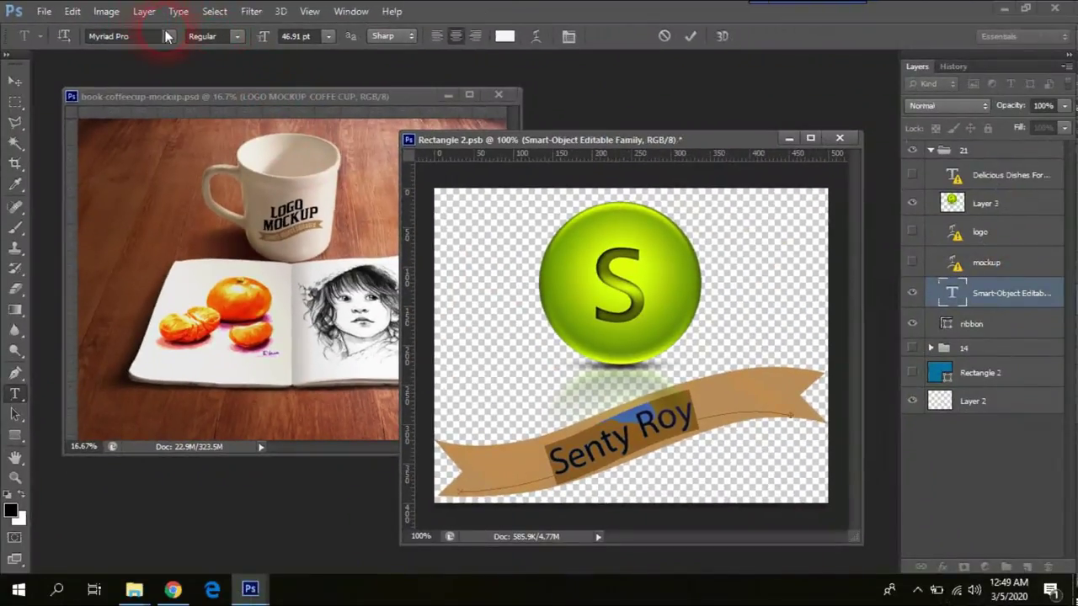
{"action": "left_click", "coordinate": [169, 36]}
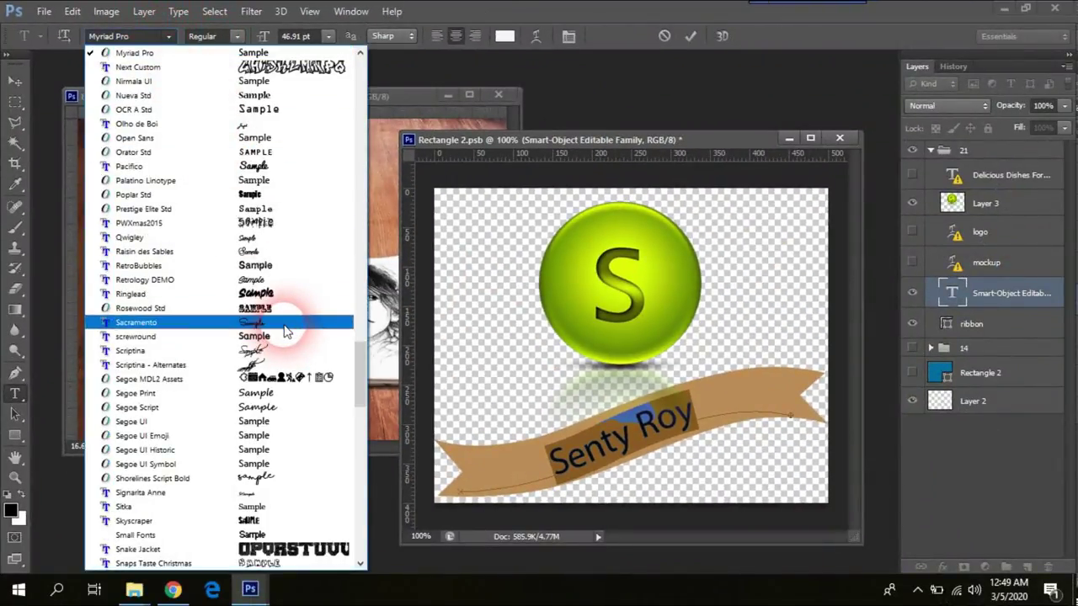
{"action": "left_click", "coordinate": [285, 332]}
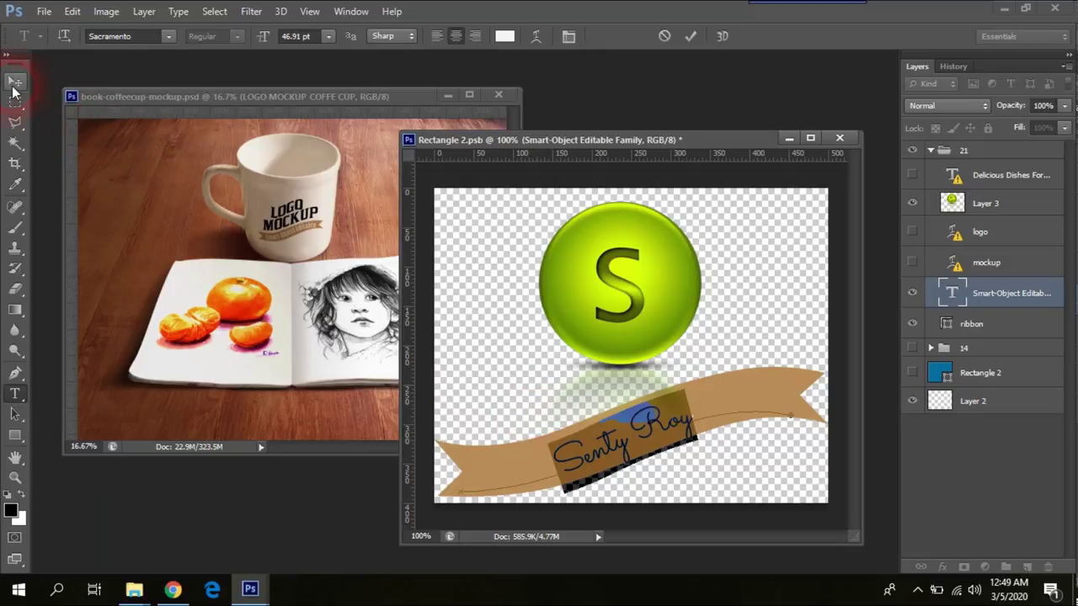
{"action": "left_click", "coordinate": [14, 84]}
{"action": "left_click", "coordinate": [627, 474]}
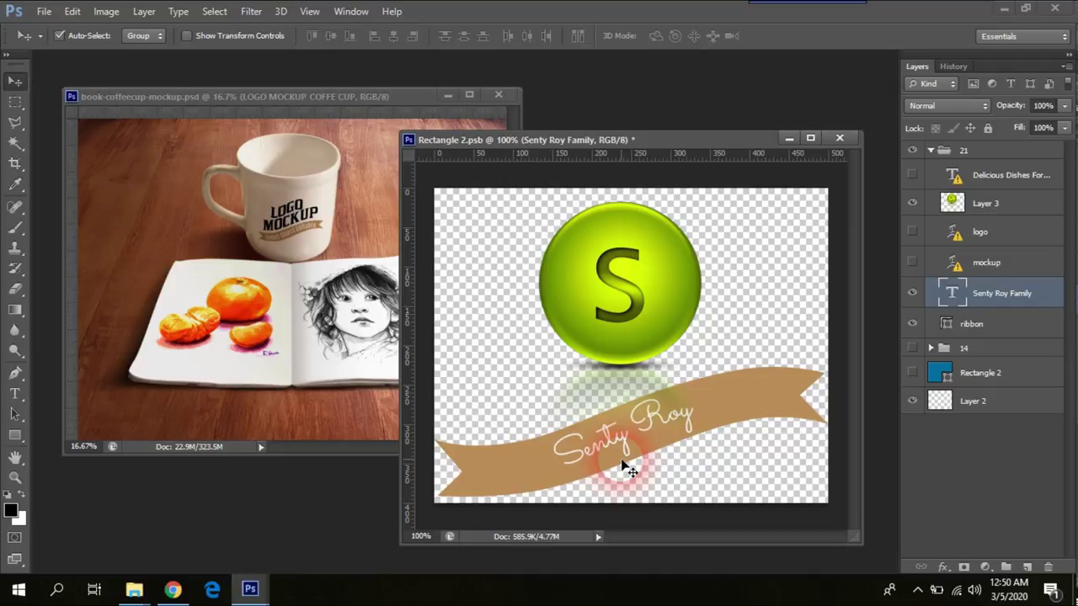
Step: Save the edited logo back into the mockup with Ctrl+S
{"action": "left_click", "coordinate": [662, 384]}
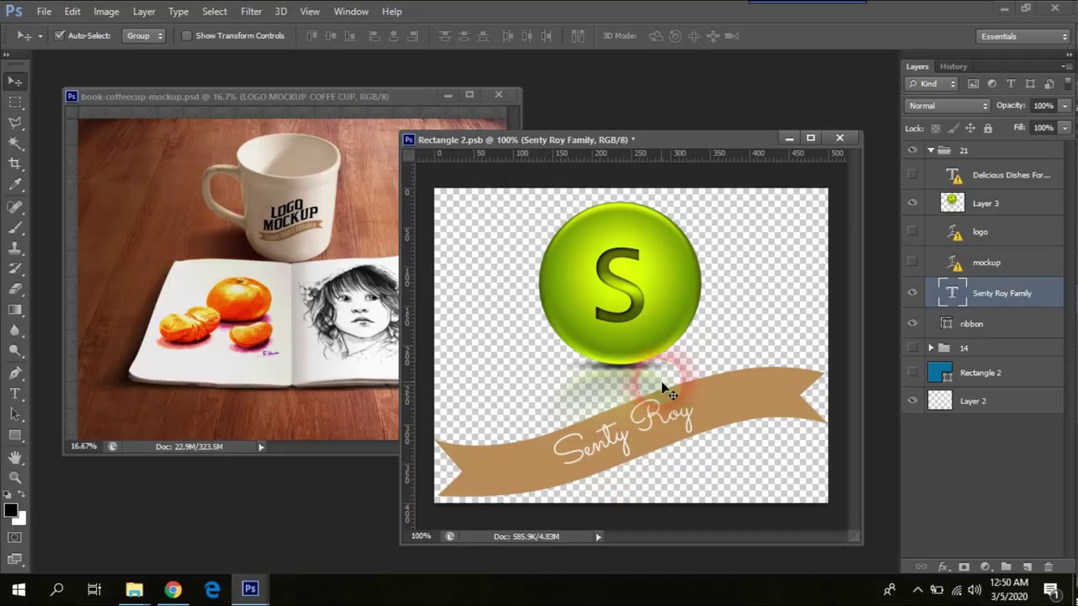
{"action": "left_click", "coordinate": [686, 159]}
{"action": "mouse_move", "coordinate": [690, 138]}
{"action": "left_mouse_down"}
{"action": "mouse_move", "coordinate": [683, 160]}
{"action": "mouse_move", "coordinate": [692, 128]}
{"action": "left_mouse_up"}
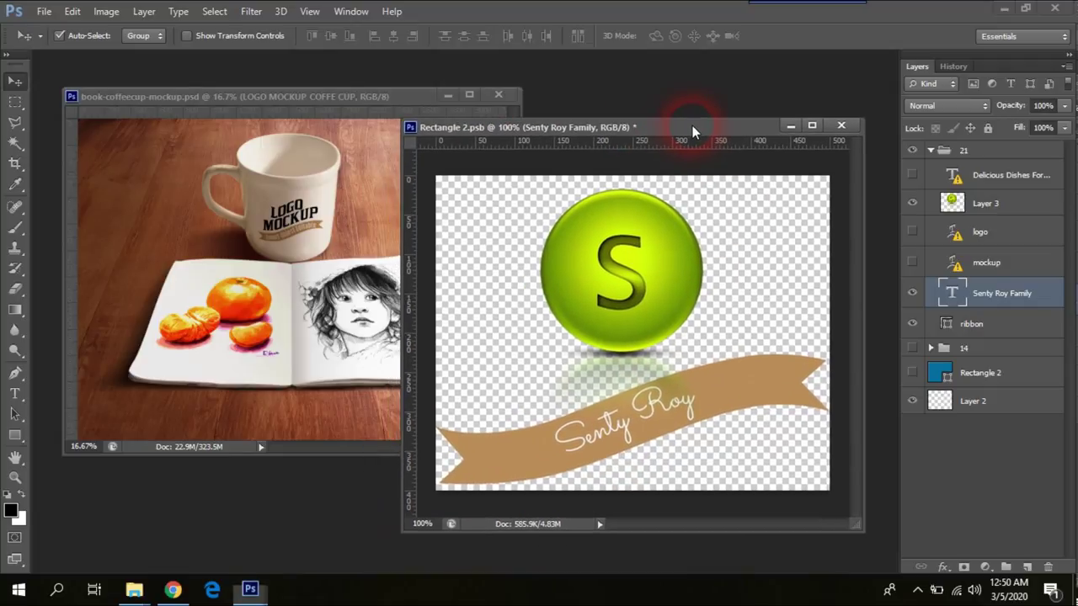
{"action": "key", "text": "ctrl+s"}
{"action": "left_click", "coordinate": [701, 211]}
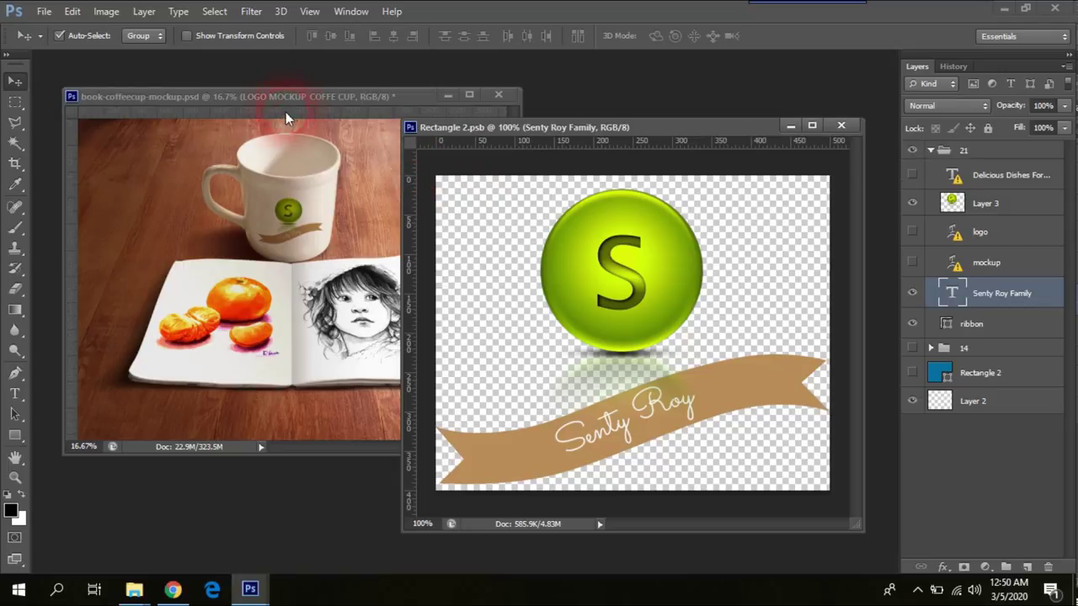
Step: Bring the mockup forward and zoom in and out to check the cup logo
{"action": "left_click", "coordinate": [281, 138]}
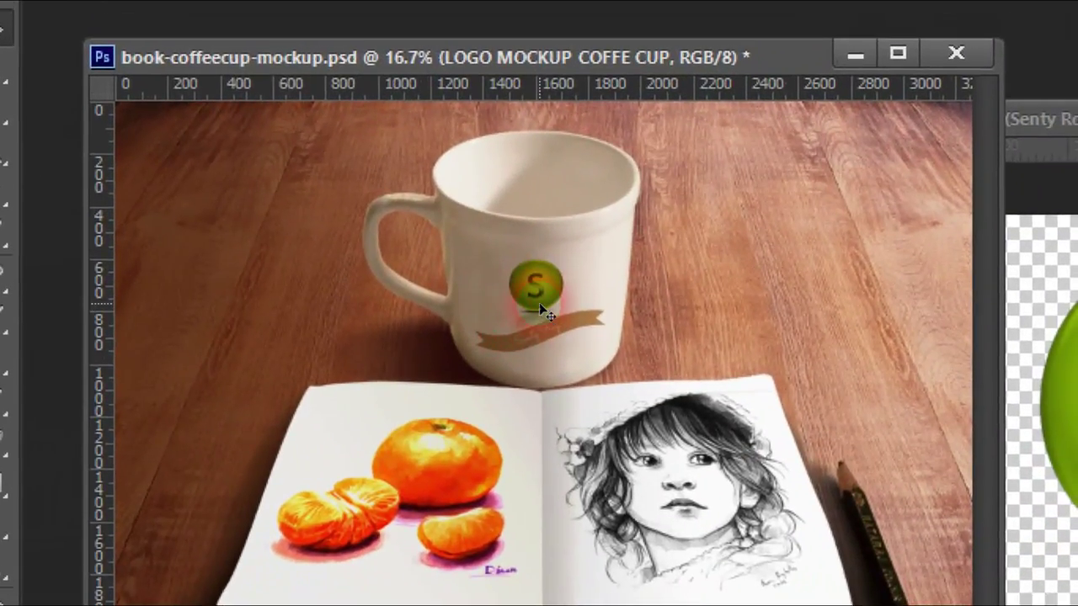
{"action": "scroll", "coordinate": [538, 302], "scroll_direction": "up", "scroll_amount": 3}
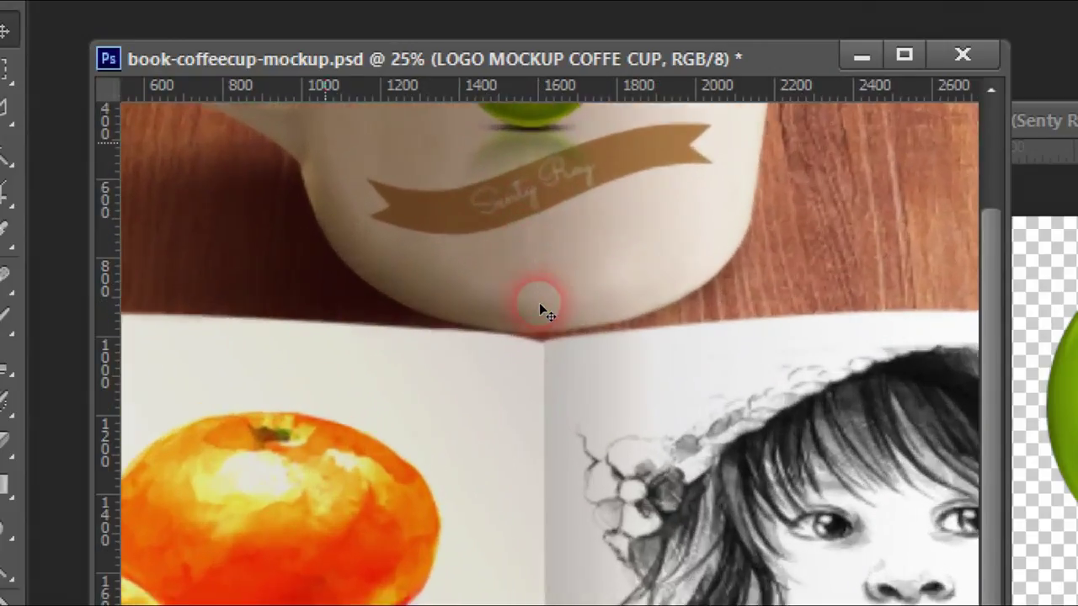
{"action": "scroll", "coordinate": [539, 305], "scroll_direction": "up", "scroll_amount": 1}
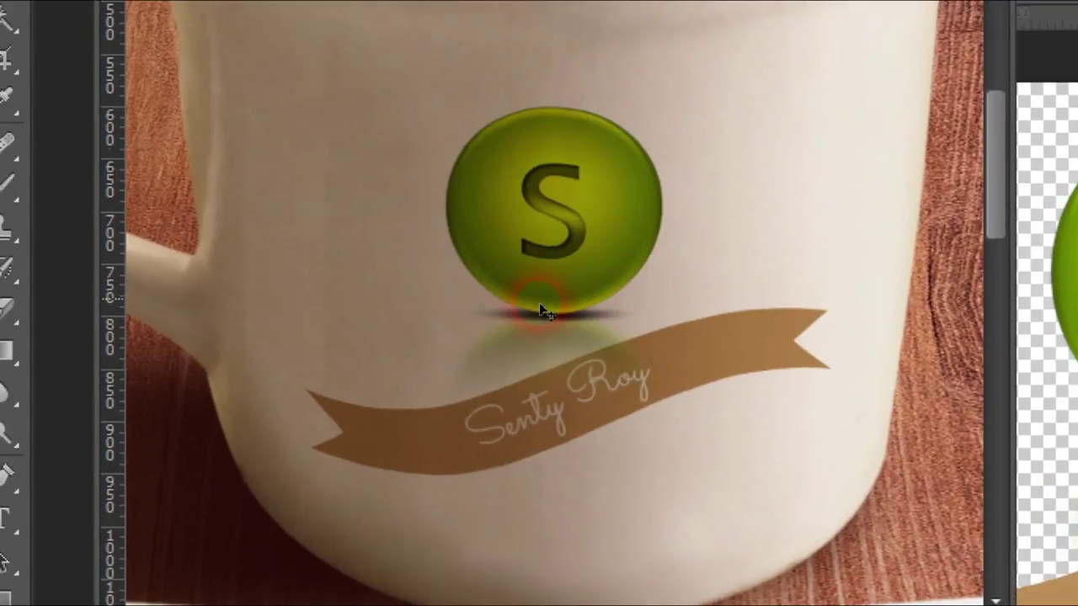
{"action": "scroll", "coordinate": [437, 302], "scroll_direction": "down", "scroll_amount": 1}
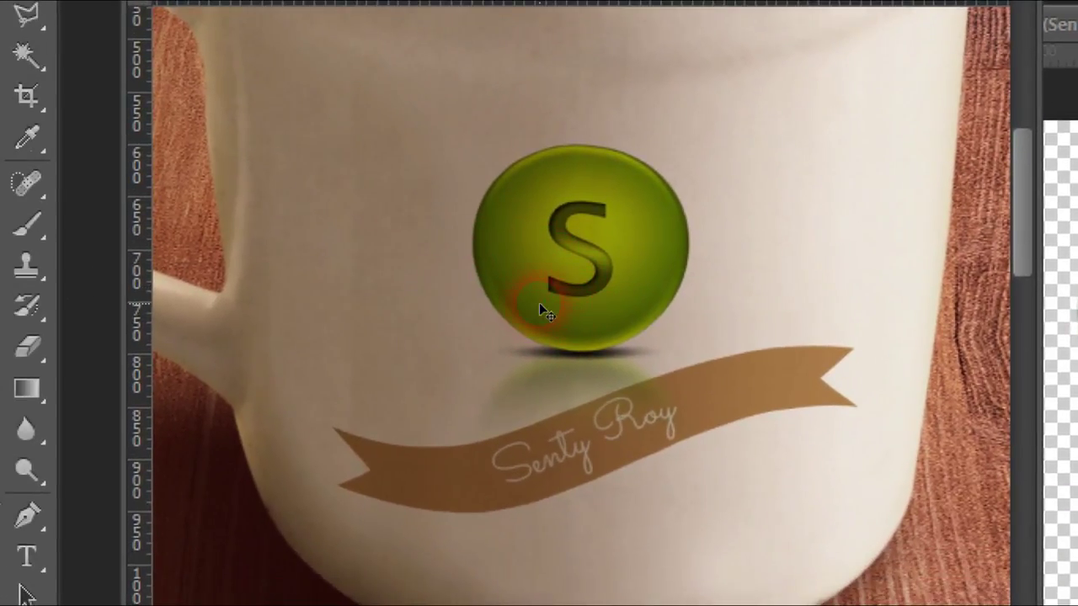
{"action": "scroll", "coordinate": [539, 303], "scroll_direction": "down", "scroll_amount": 3}
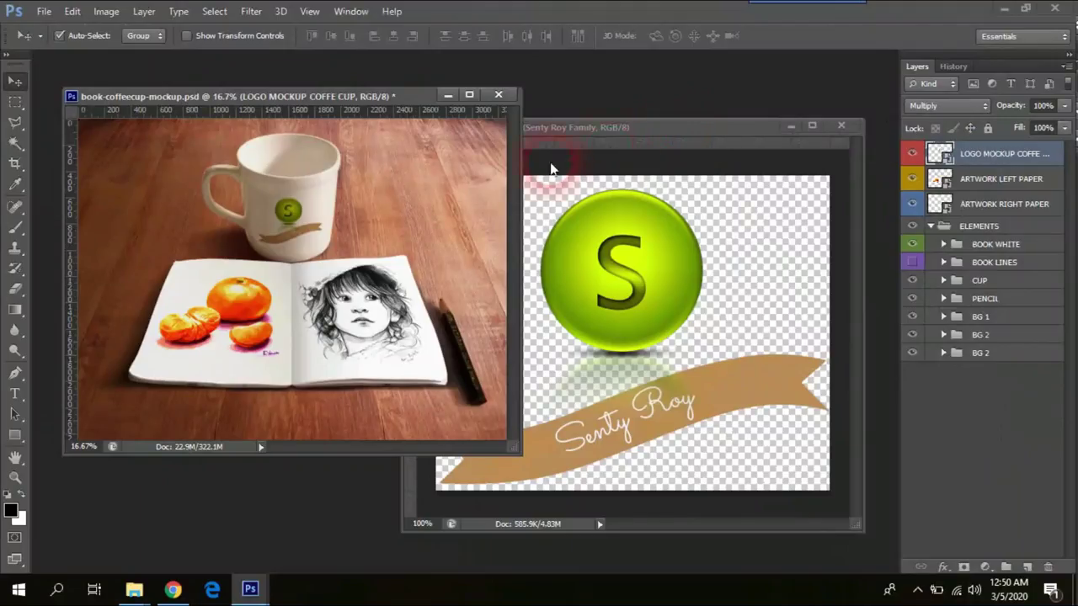
Step: Close Rectangle 2.psb, shift the mockup window, and bring my logo.png forward from the taskbar
{"action": "left_click", "coordinate": [665, 128]}
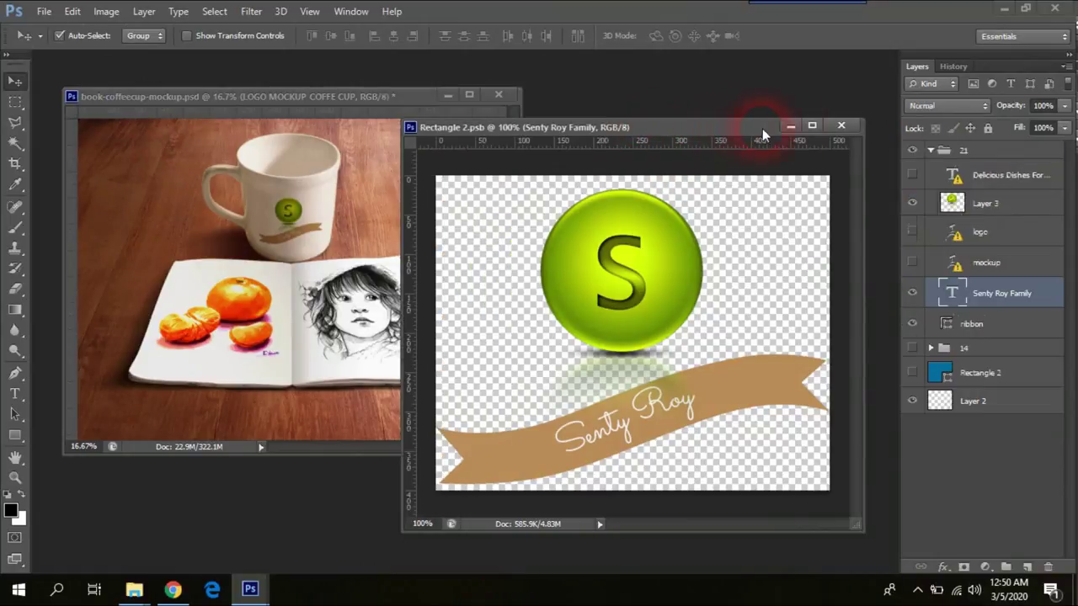
{"action": "left_click", "coordinate": [839, 126]}
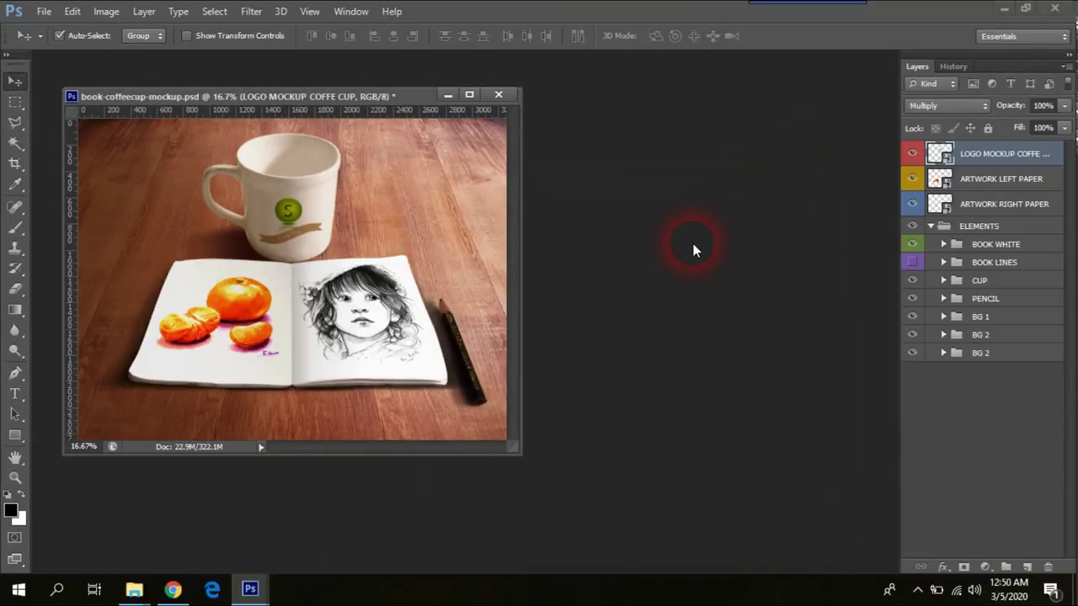
{"action": "left_click_drag", "start_coordinate": [311, 95], "coordinate": [346, 102]}
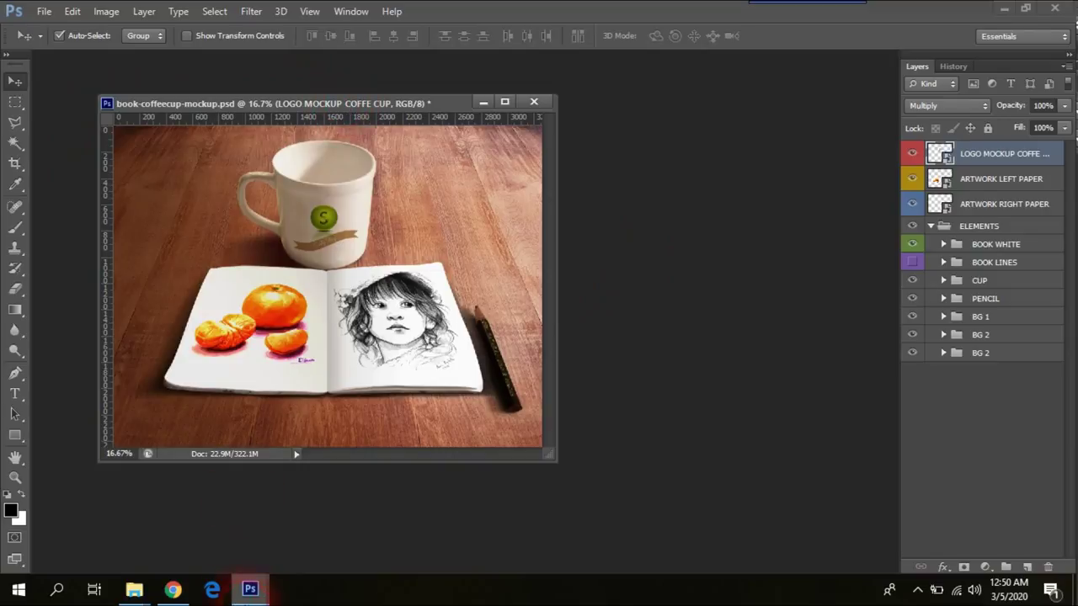
{"action": "left_click", "coordinate": [255, 588]}
{"action": "left_click", "coordinate": [308, 510]}
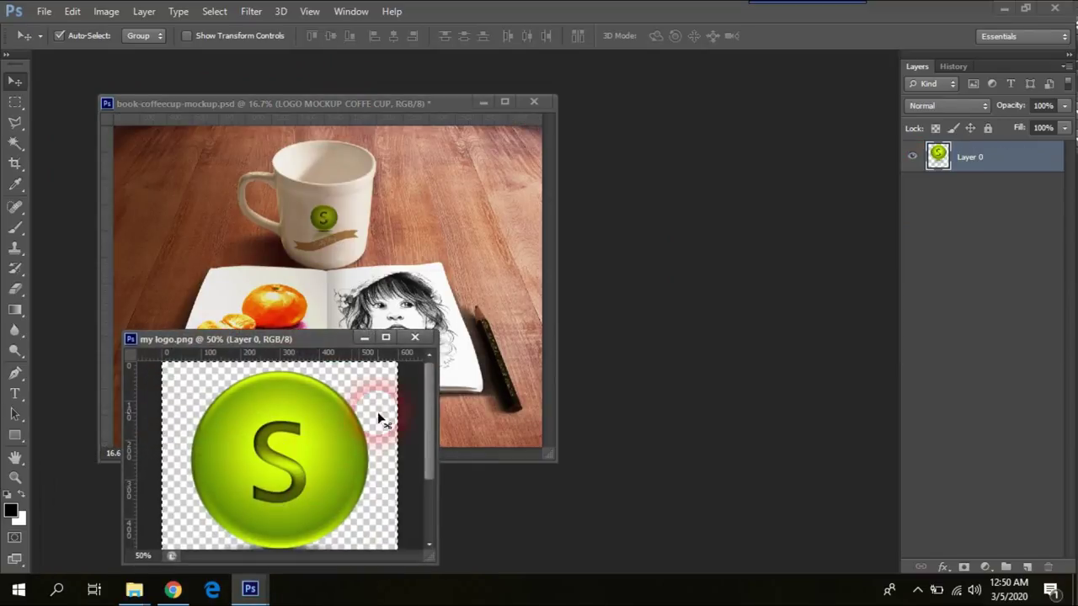
Step: Close my logo.png and open the ARTWORK RIGHT PAPER smart object, keeping its layers
{"action": "left_click", "coordinate": [415, 337]}
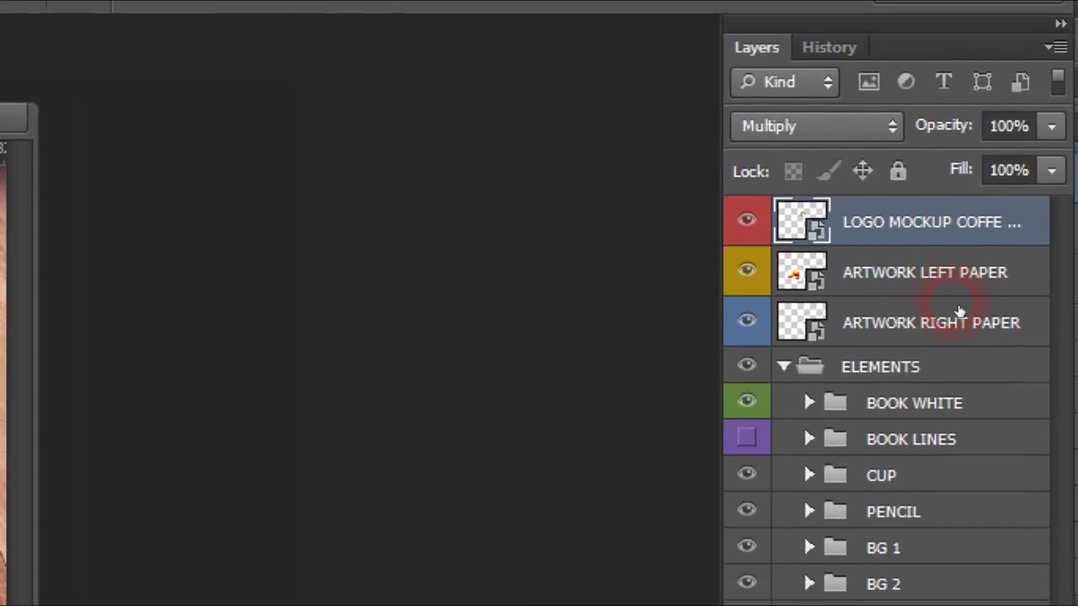
{"action": "left_click", "coordinate": [960, 330]}
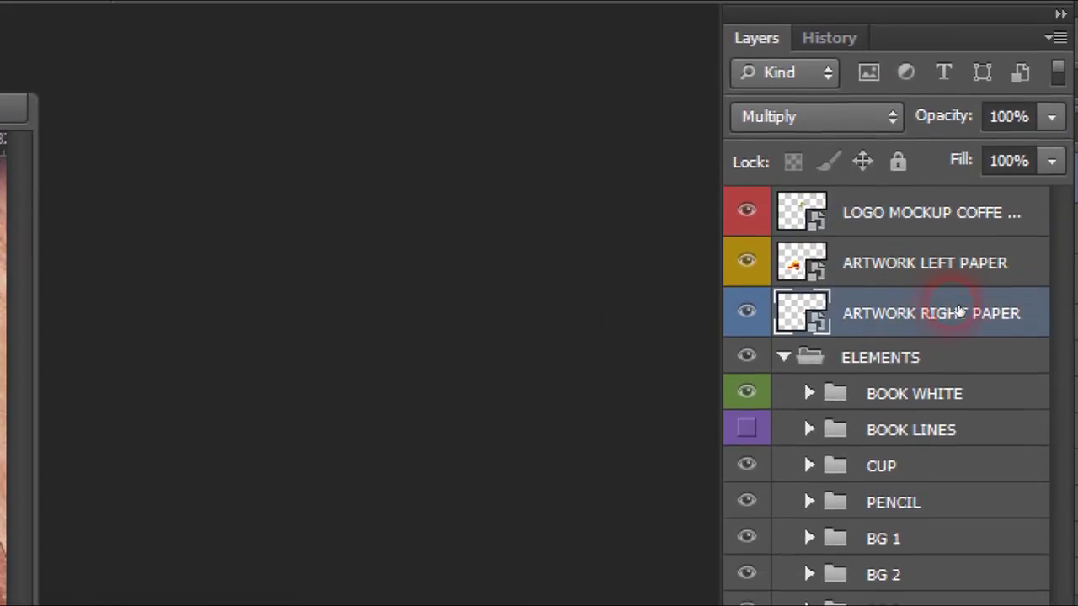
{"action": "left_click", "coordinate": [821, 317]}
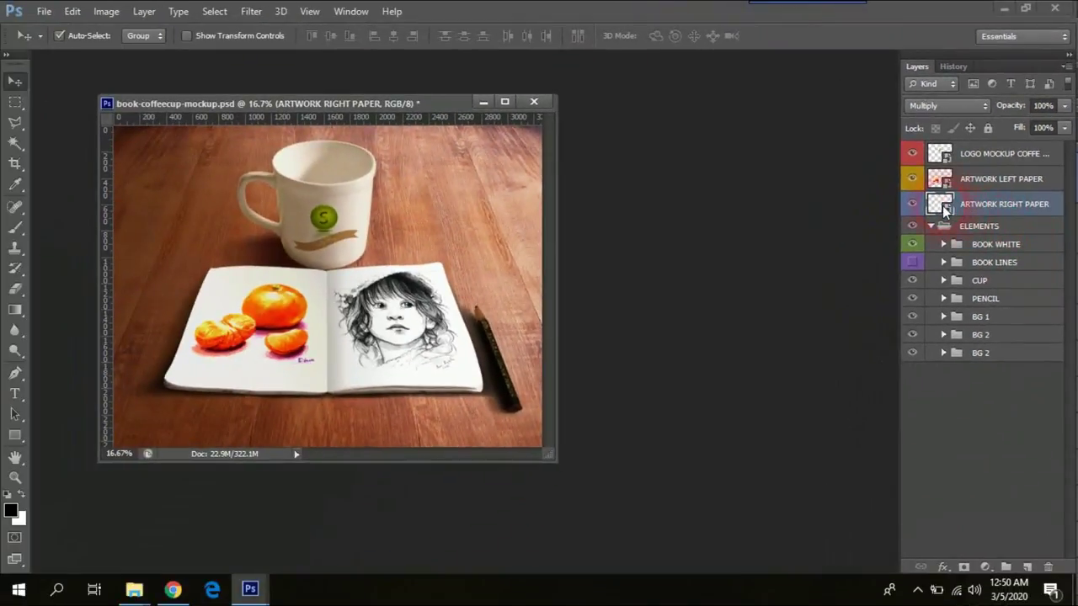
{"action": "double_click", "coordinate": [879, 293]}
{"action": "mouse_move", "coordinate": [755, 225]}
{"action": "left_mouse_down"}
{"action": "mouse_move", "coordinate": [621, 192]}
{"action": "mouse_move", "coordinate": [698, 221]}
{"action": "mouse_move", "coordinate": [748, 210]}
{"action": "left_mouse_up"}
{"action": "left_click", "coordinate": [711, 301]}
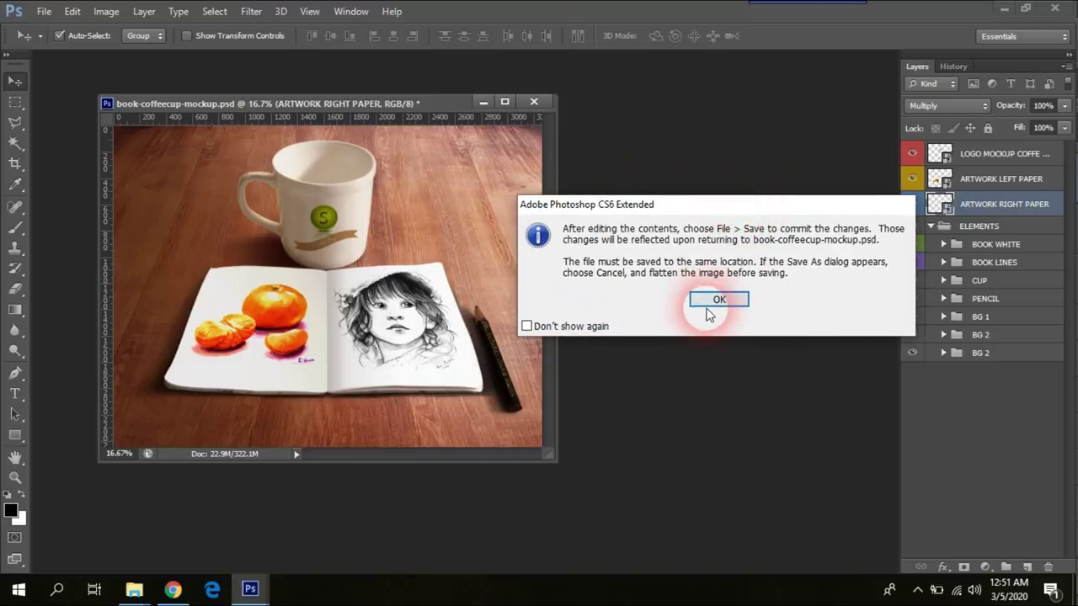
{"action": "left_click_drag", "start_coordinate": [686, 202], "coordinate": [711, 201]}
{"action": "left_click", "coordinate": [629, 287]}
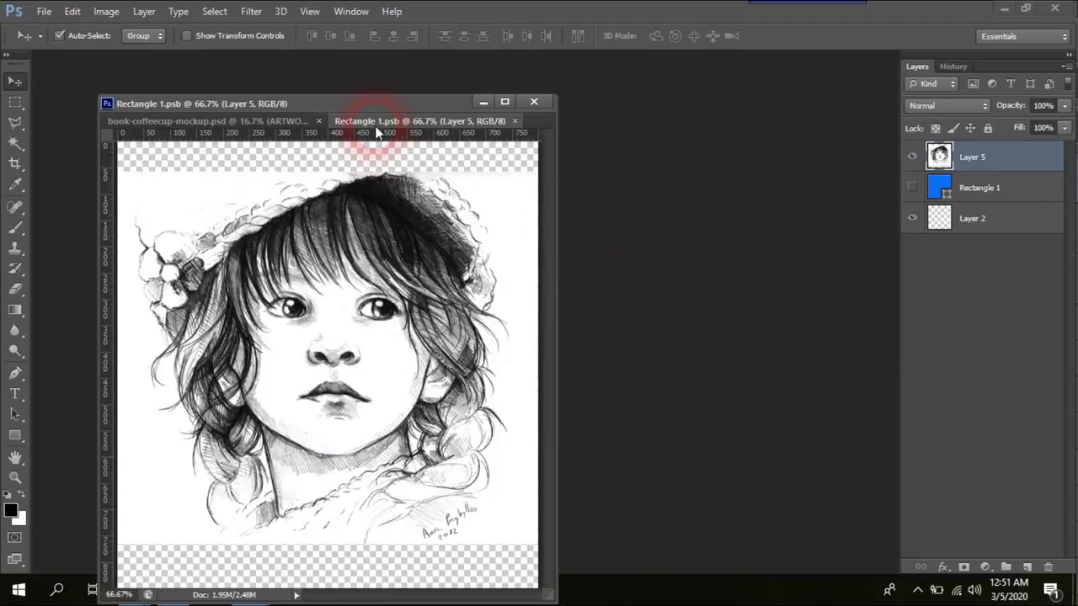
Step: Float the Rectangle 1.psb portrait window beside the mockup, enlarge it and zoom to 50%
{"action": "left_click_drag", "start_coordinate": [376, 128], "coordinate": [546, 154]}
{"action": "left_click_drag", "start_coordinate": [403, 101], "coordinate": [342, 72]}
{"action": "left_click_drag", "start_coordinate": [671, 157], "coordinate": [655, 97]}
{"action": "left_click_drag", "start_coordinate": [990, 553], "coordinate": [898, 499]}
{"action": "key", "text": "ctrl+minus"}
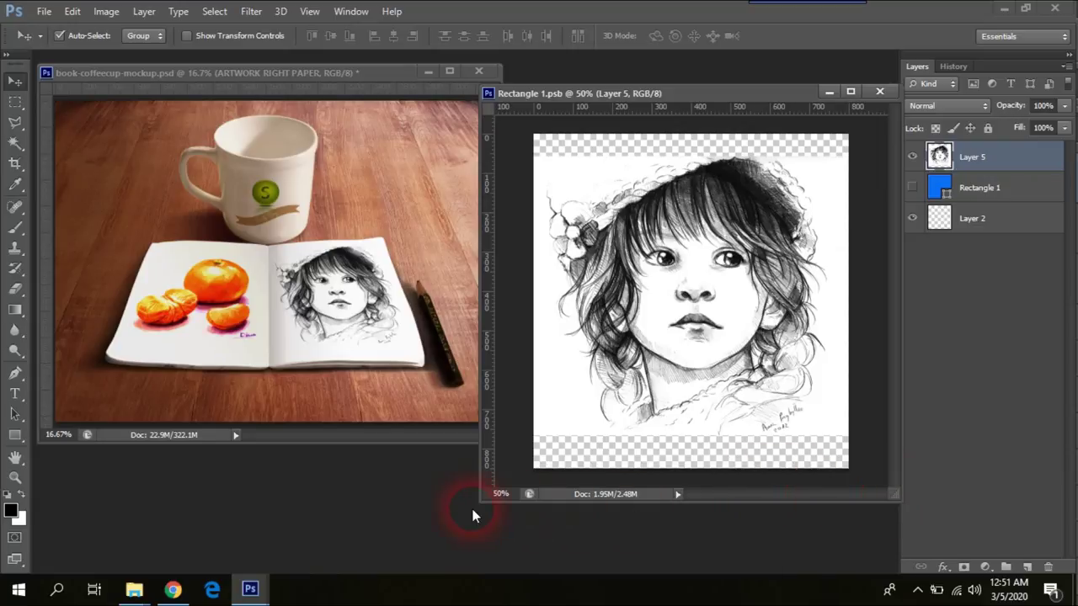
Step: Open the woman's pencil sketch in its own window and select all of it
{"action": "double_click", "coordinate": [249, 482]}
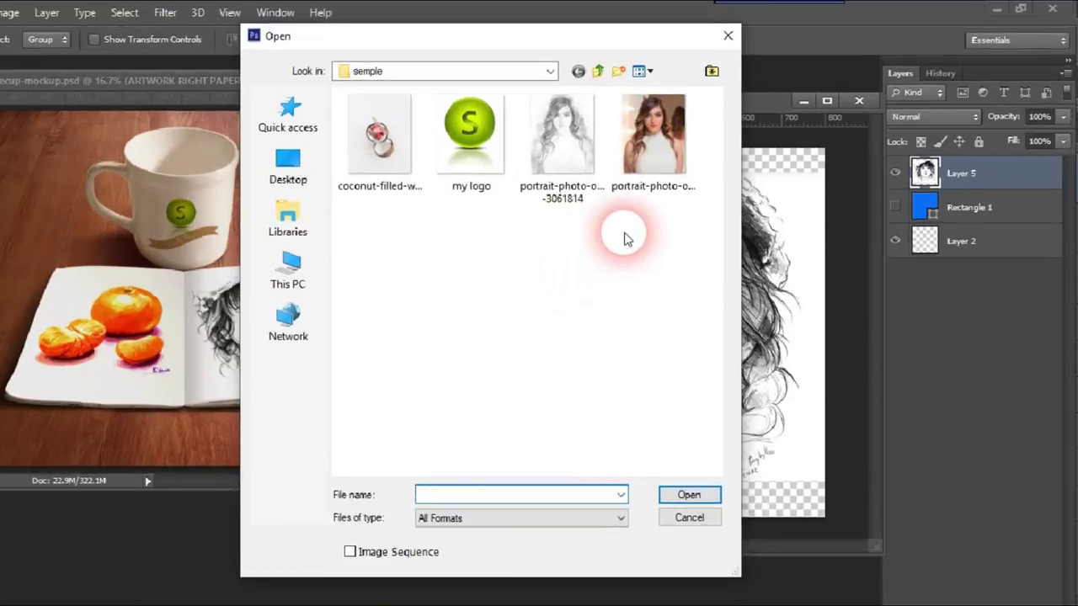
{"action": "left_click", "coordinate": [611, 131]}
{"action": "double_click", "coordinate": [542, 268]}
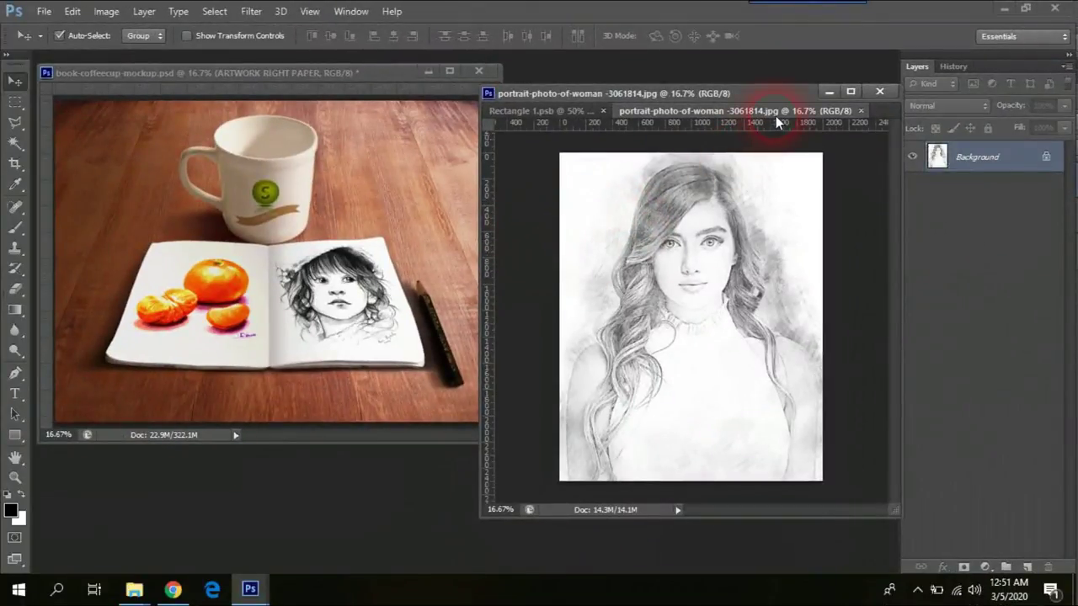
{"action": "left_click_drag", "start_coordinate": [775, 116], "coordinate": [329, 192]}
{"action": "key", "text": "ctrl+a"}
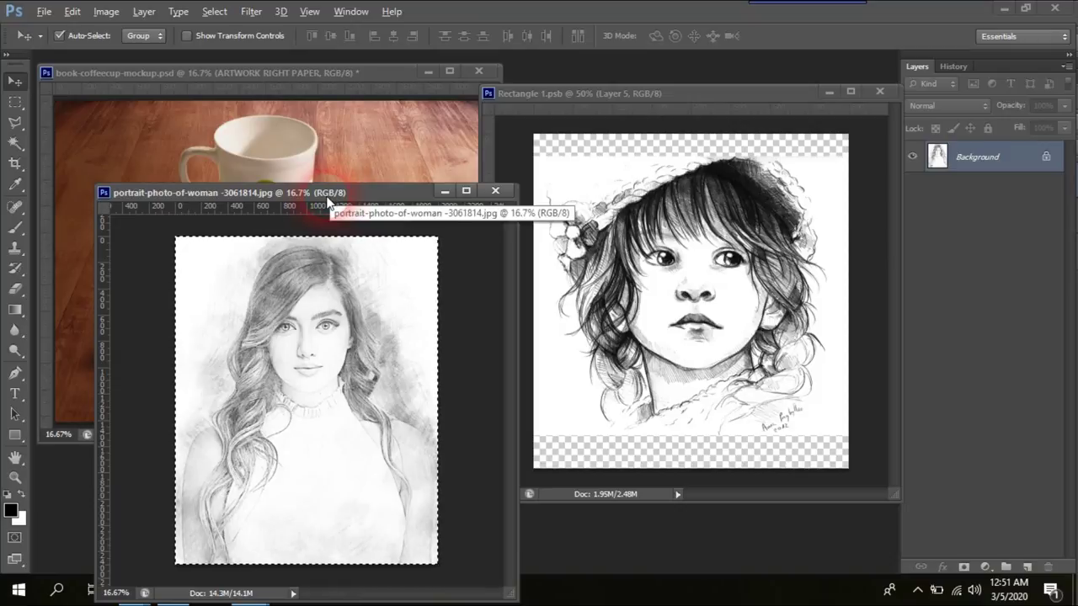
Step: Darken the sketch's midtones to 0.58 with Levels, then bring Rectangle 1.psb forward
{"action": "key", "text": "alt+i"}
{"action": "key", "text": "a"}
{"action": "key", "text": "l"}
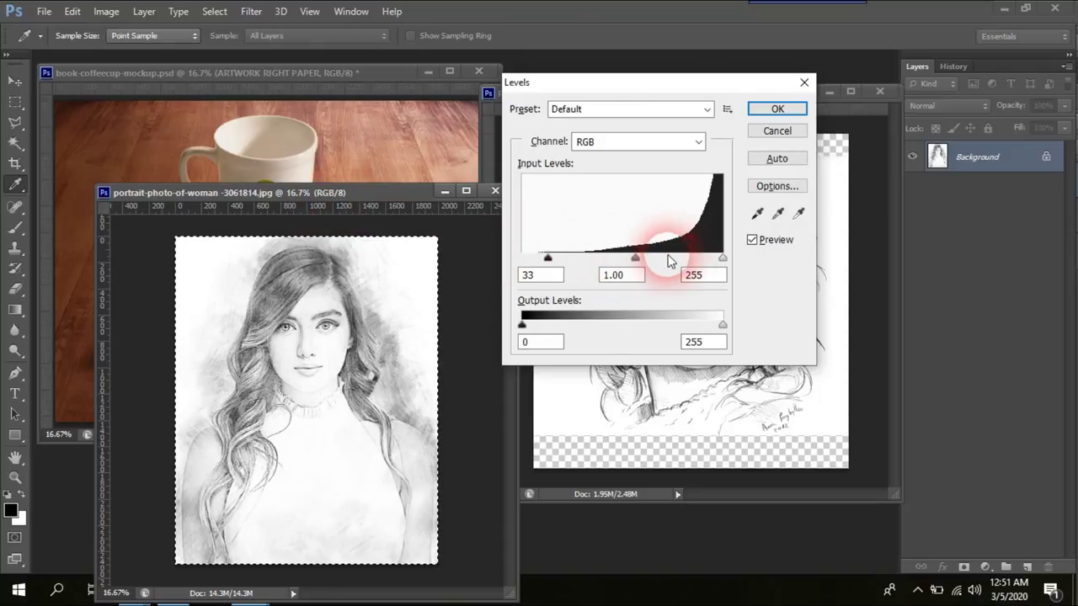
{"action": "left_click_drag", "start_coordinate": [670, 260], "coordinate": [665, 259]}
{"action": "left_click", "coordinate": [777, 109]}
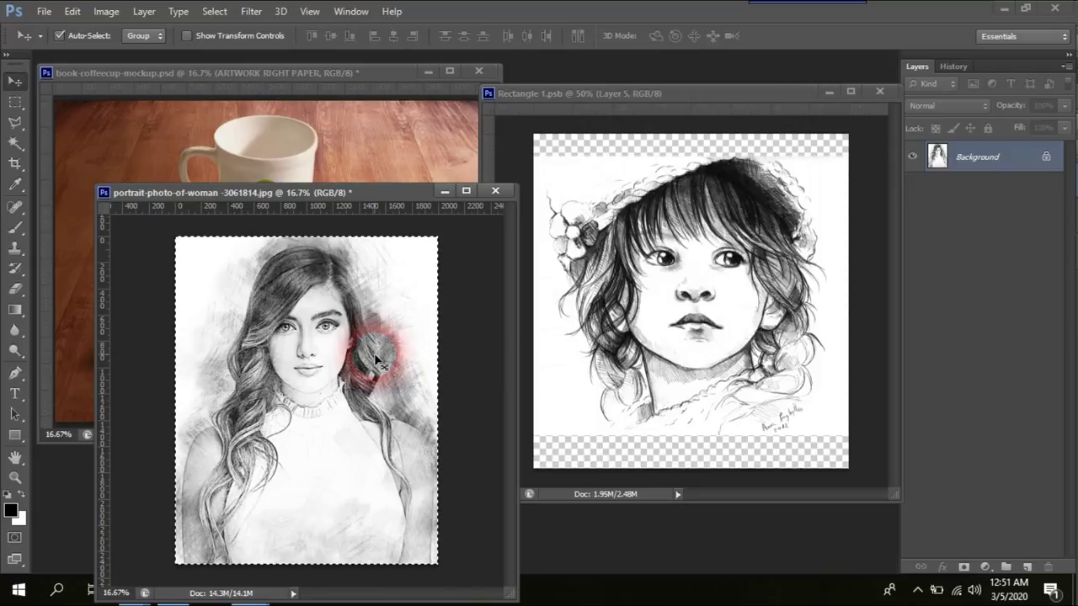
{"action": "left_click", "coordinate": [445, 191]}
{"action": "mouse_move", "coordinate": [693, 93]}
{"action": "left_mouse_down"}
{"action": "mouse_move", "coordinate": [599, 177]}
{"action": "mouse_move", "coordinate": [704, 123]}
{"action": "mouse_move", "coordinate": [726, 103]}
{"action": "mouse_move", "coordinate": [712, 89]}
{"action": "left_mouse_up"}
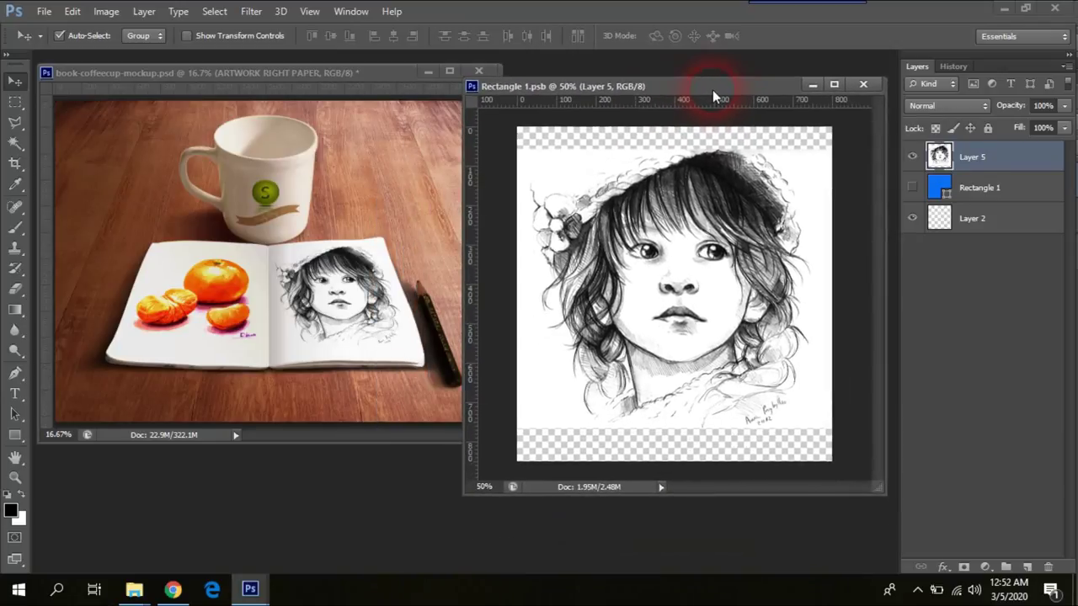
Step: Paste the woman's portrait as Layer 6 and hide the old child sketch on Layer 5
{"action": "key", "text": "ctrl+v"}
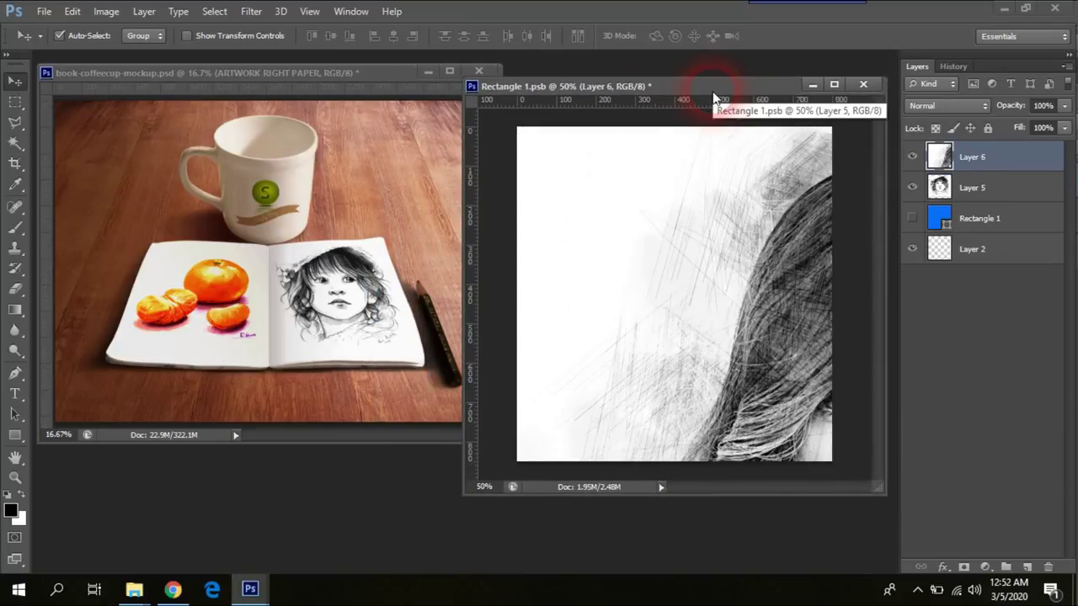
{"action": "left_click", "coordinate": [646, 179]}
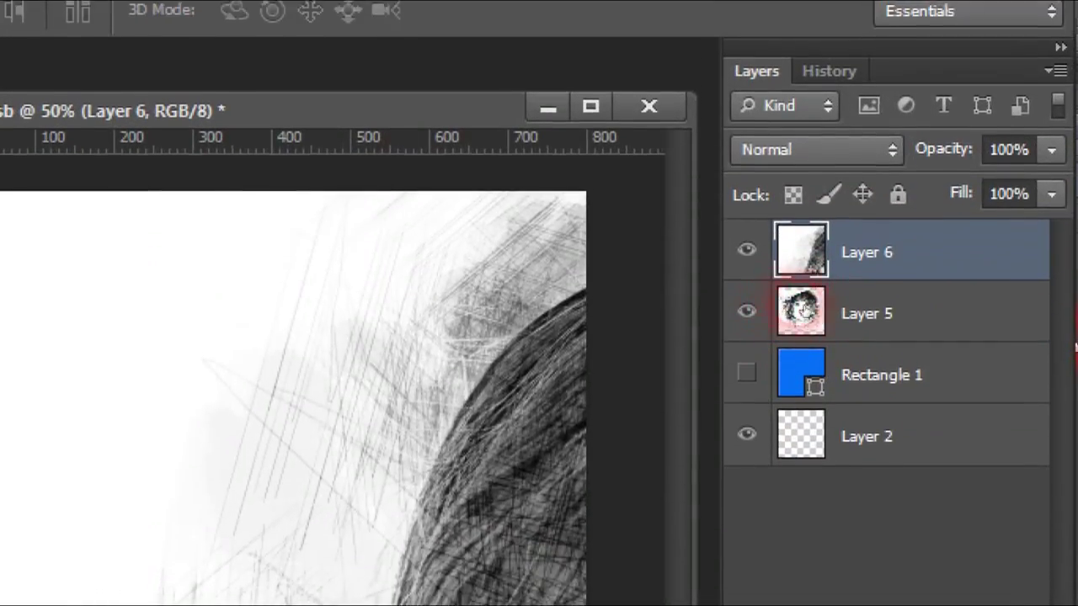
{"action": "left_click", "coordinate": [746, 375]}
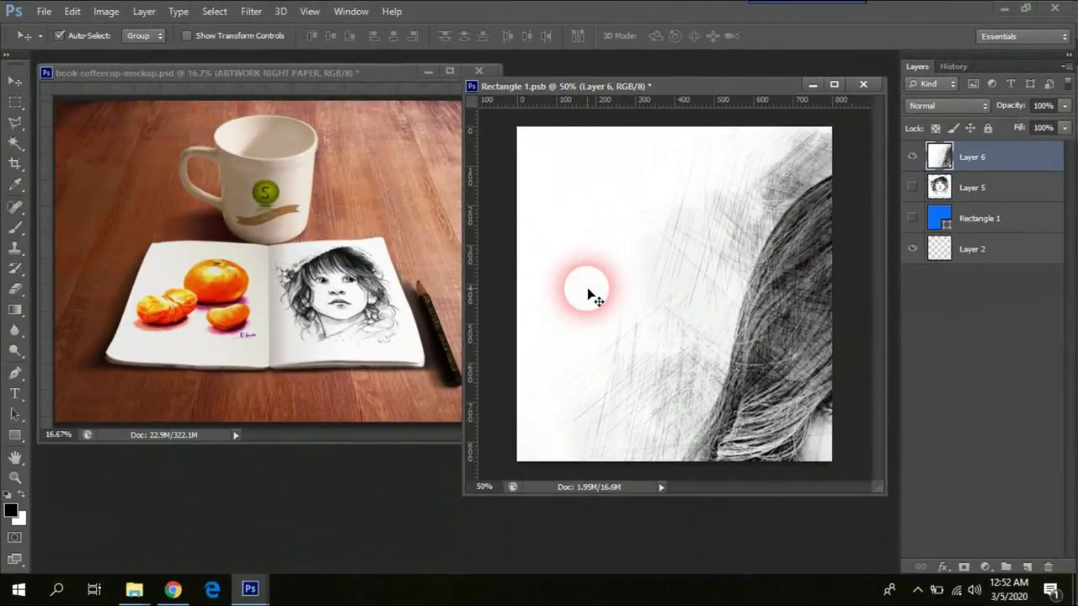
Step: Scale the pasted portrait to about 47% and position it on the page
{"action": "key", "text": "ctrl+t"}
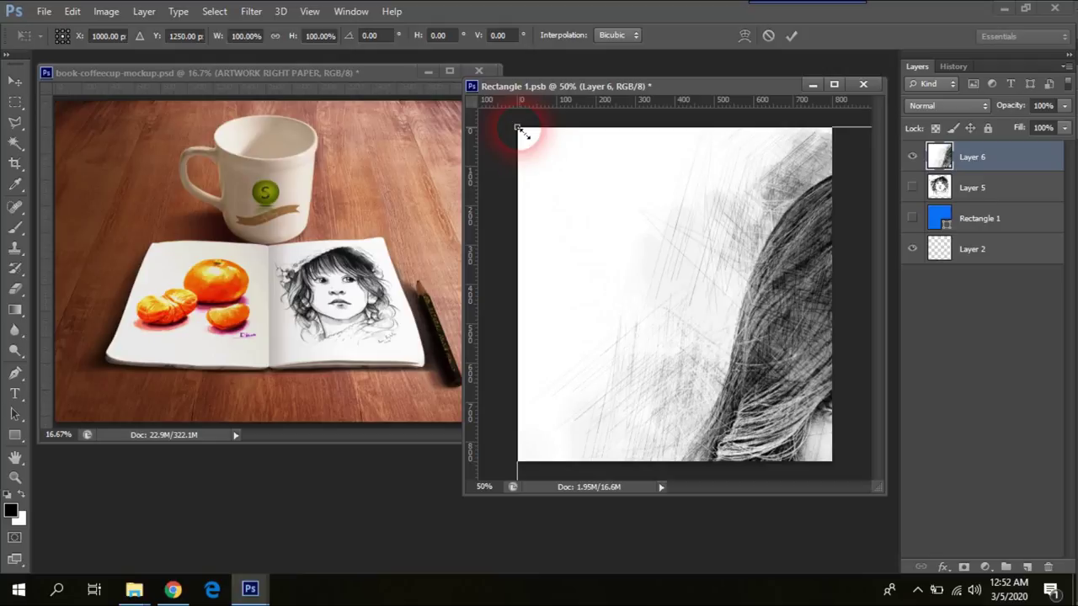
{"action": "mouse_move", "coordinate": [518, 129]}
{"action": "left_mouse_down"}
{"action": "mouse_move", "coordinate": [680, 279]}
{"action": "mouse_move", "coordinate": [528, 136]}
{"action": "mouse_move", "coordinate": [777, 410]}
{"action": "left_mouse_up"}
{"action": "left_click_drag", "start_coordinate": [813, 458], "coordinate": [580, 168]}
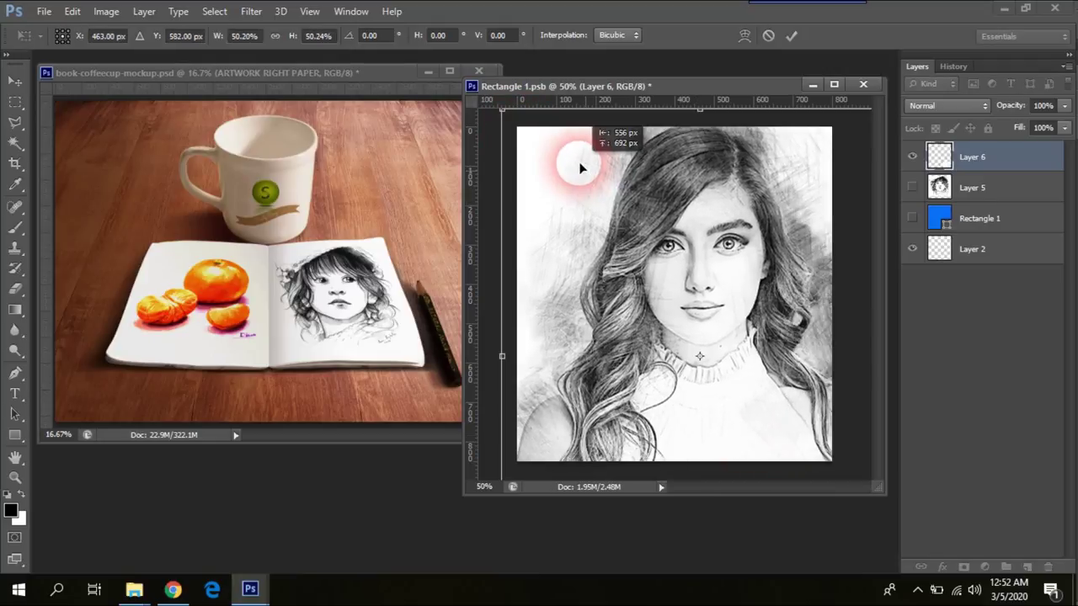
{"action": "mouse_move", "coordinate": [526, 138]}
{"action": "left_mouse_down"}
{"action": "mouse_move", "coordinate": [578, 192]}
{"action": "mouse_move", "coordinate": [560, 209]}
{"action": "mouse_move", "coordinate": [602, 215]}
{"action": "left_mouse_up"}
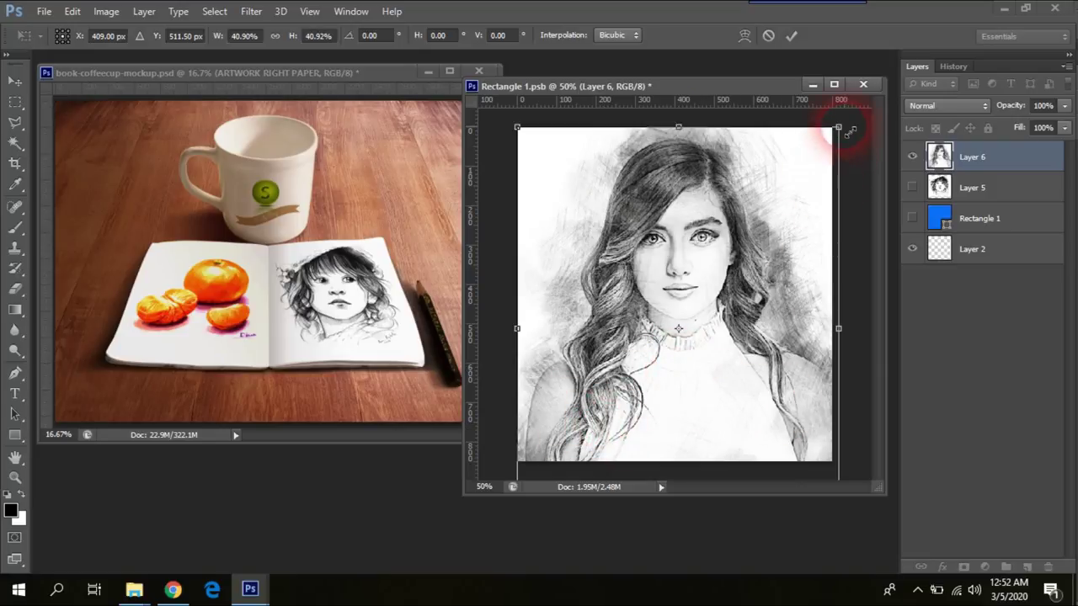
{"action": "left_click_drag", "start_coordinate": [867, 113], "coordinate": [878, 102]}
{"action": "left_click_drag", "start_coordinate": [772, 266], "coordinate": [770, 290]}
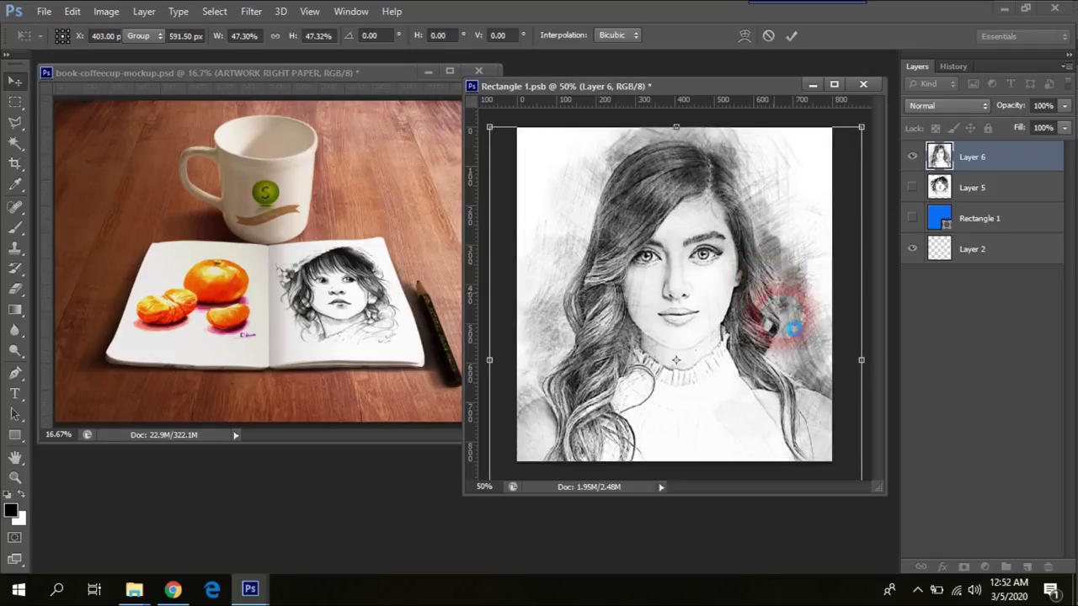
{"action": "double_click", "coordinate": [784, 317]}
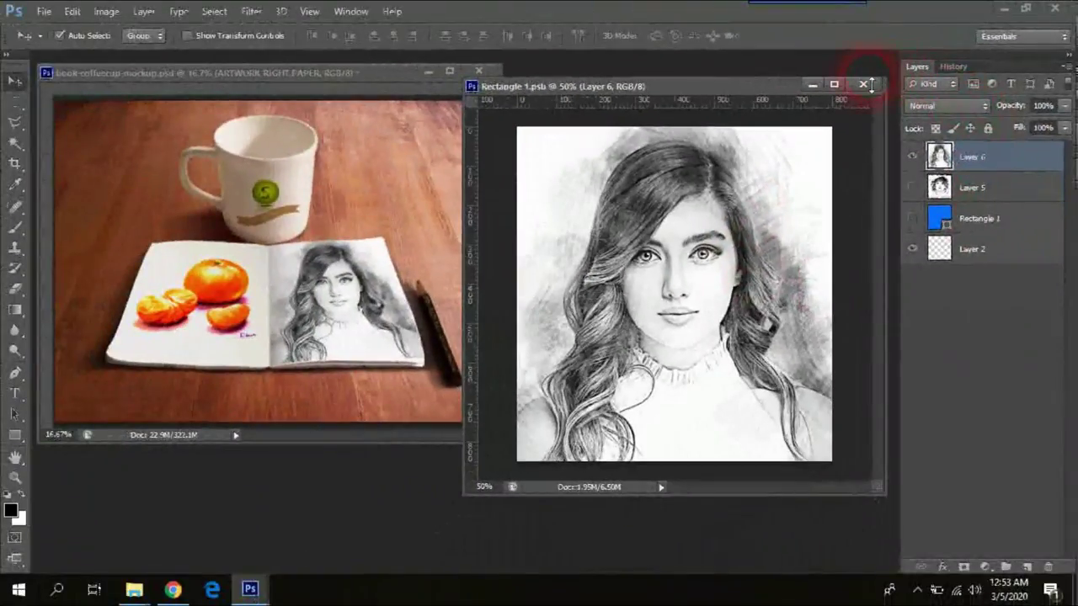
Step: Close Rectangle 1.psb and the portrait photo, discarding the photo's changes
{"action": "left_click", "coordinate": [863, 86]}
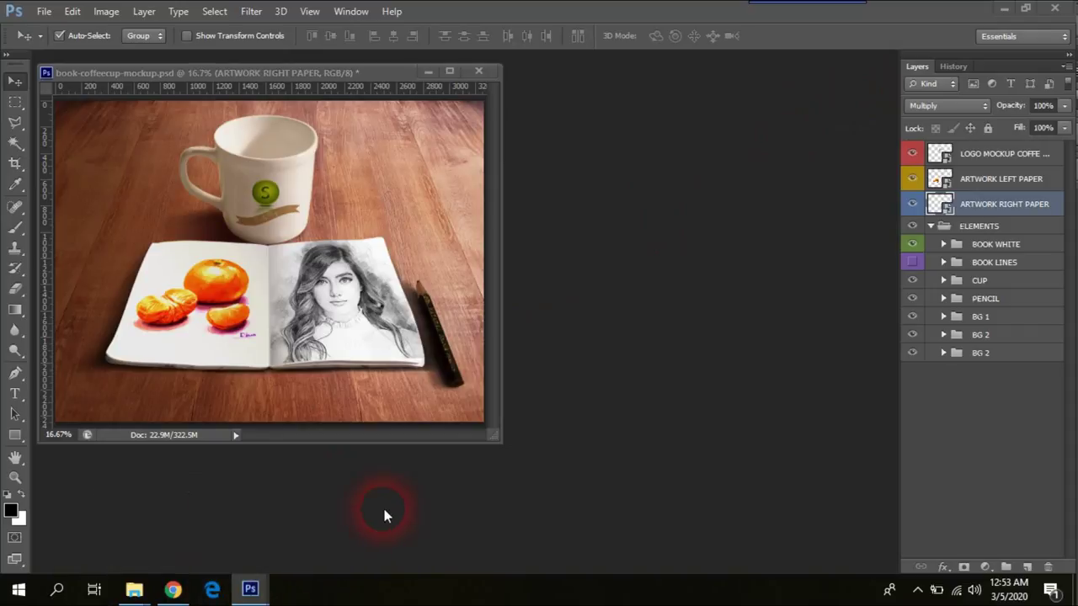
{"action": "key", "text": "ctrl+Tab"}
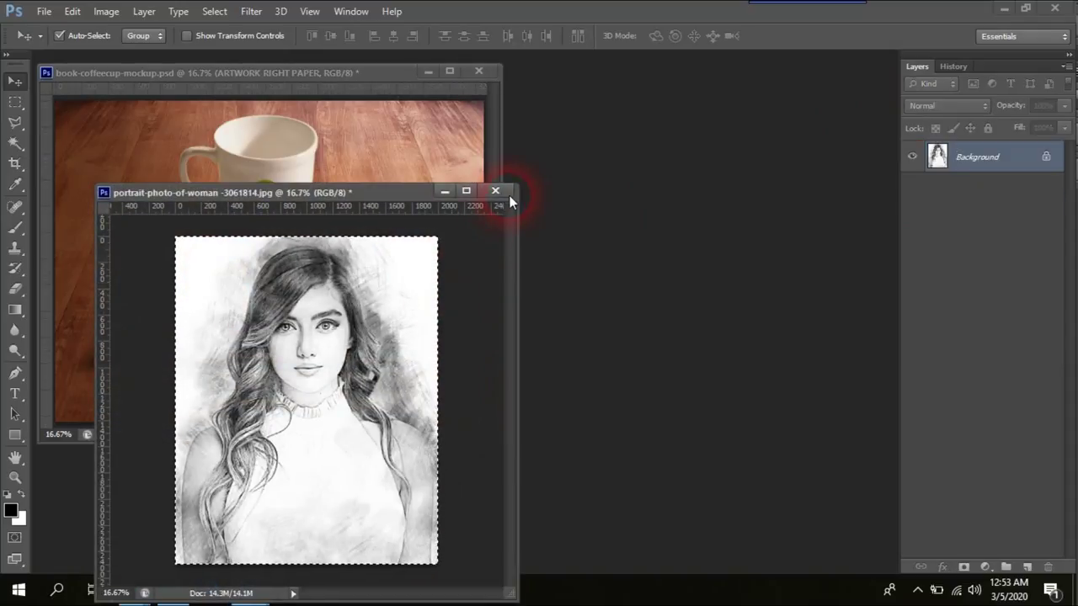
{"action": "left_click", "coordinate": [497, 191]}
{"action": "left_click", "coordinate": [682, 268]}
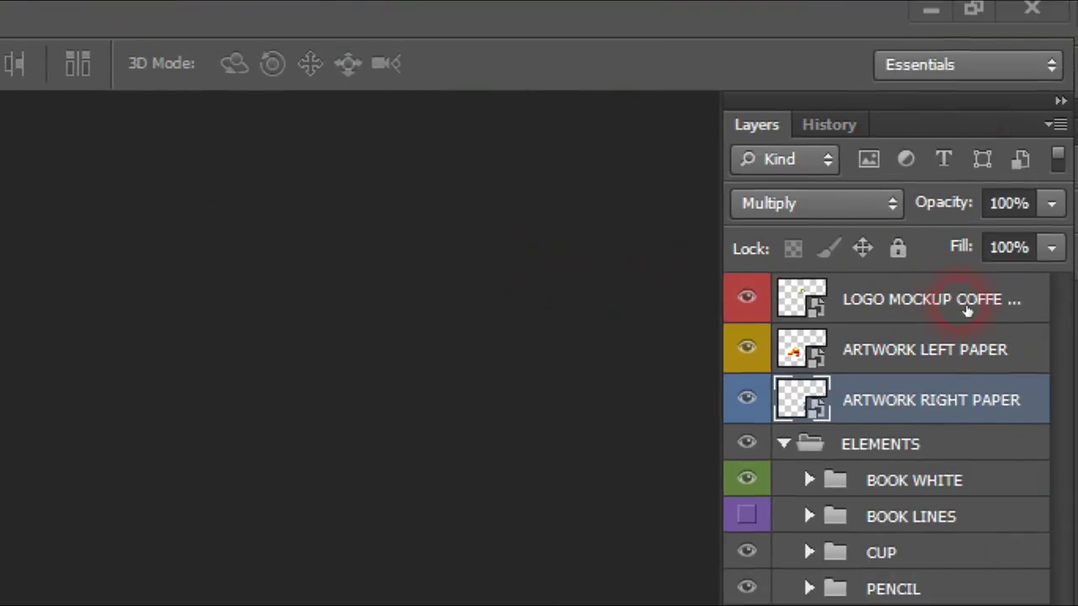
Step: Open the ARTWORK LEFT PAPER smart object for editing, keeping its layers
{"action": "left_click", "coordinate": [929, 310]}
{"action": "left_click", "coordinate": [811, 312]}
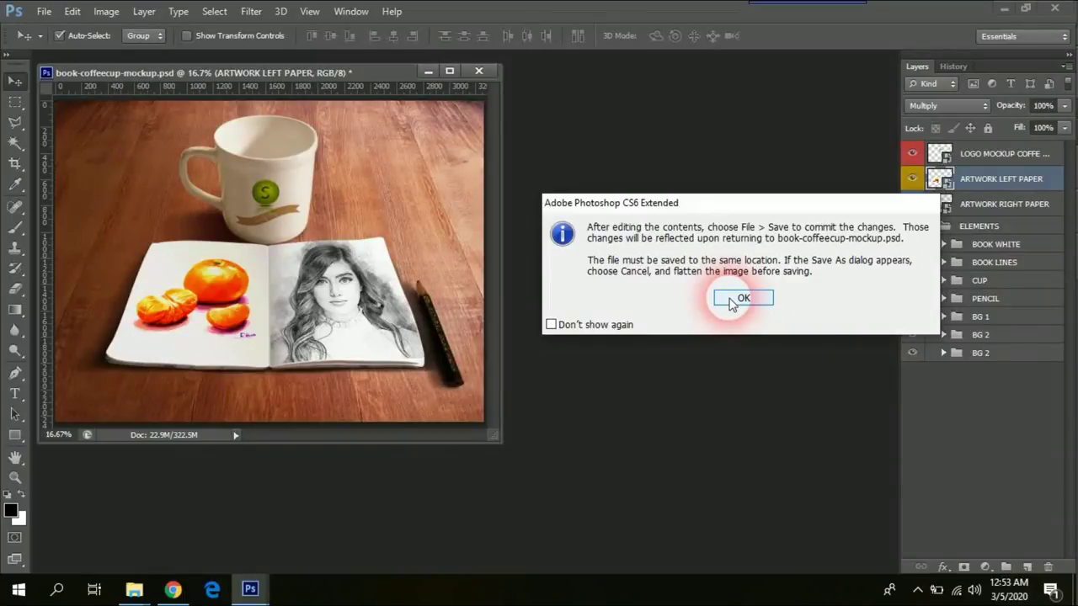
{"action": "left_click", "coordinate": [731, 301]}
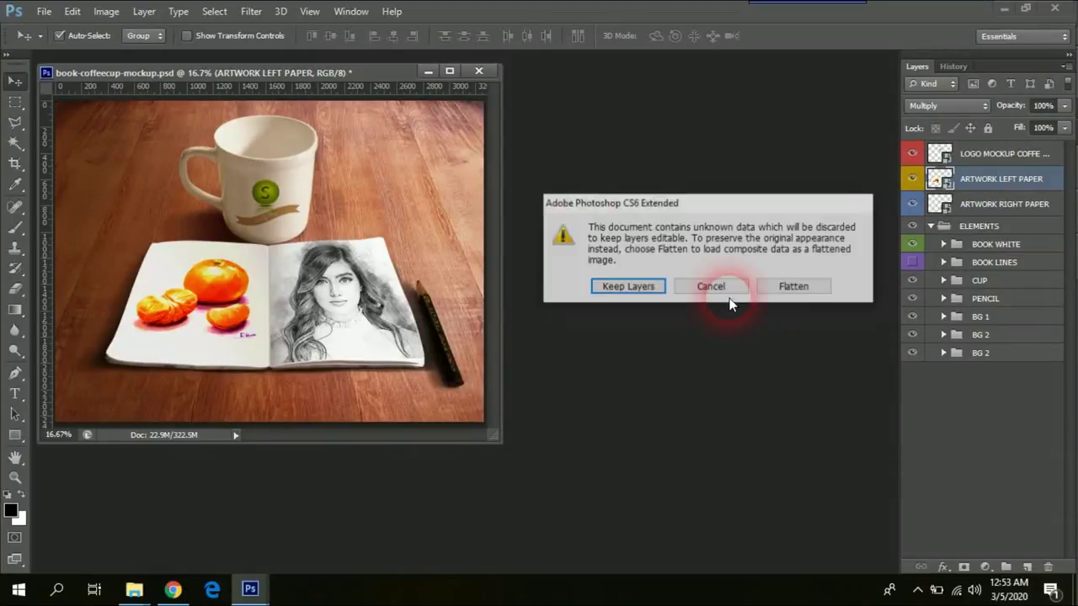
{"action": "left_click", "coordinate": [643, 287]}
Step: Arrange Rectangle 11.psb and the mockup in smaller zoomed-out windows, then bring up the Open dialog
{"action": "left_click_drag", "start_coordinate": [326, 98], "coordinate": [560, 88]}
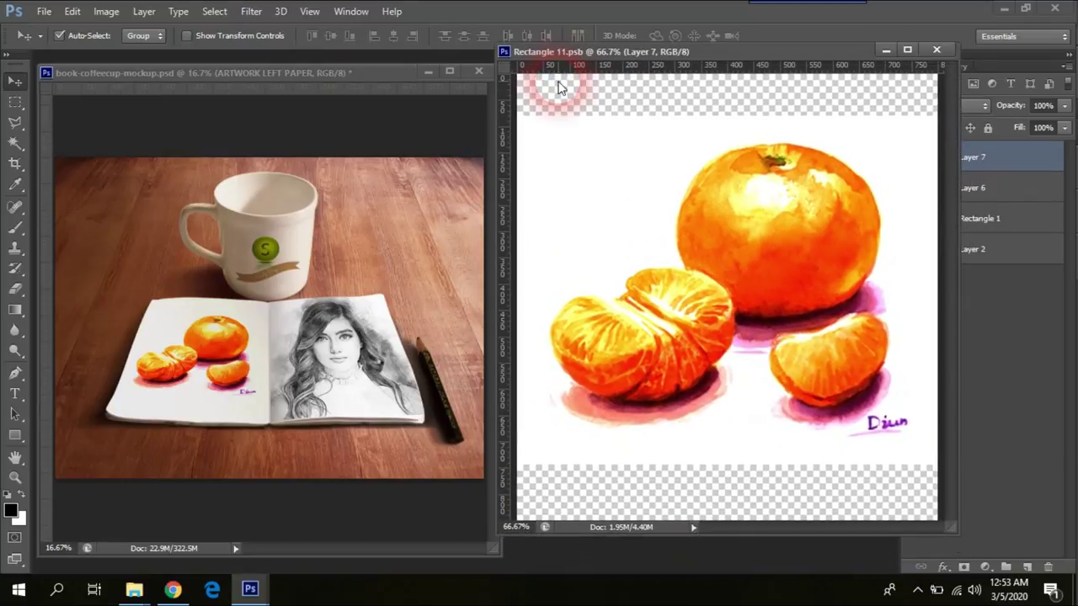
{"action": "key", "text": "ctrl+minus"}
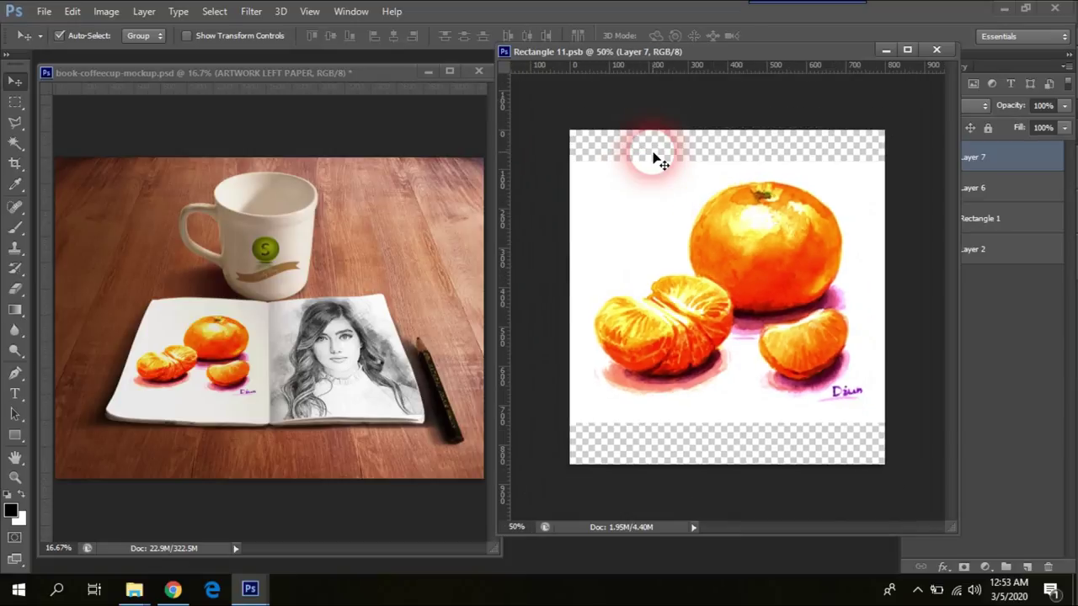
{"action": "left_click", "coordinate": [365, 122]}
{"action": "key", "text": "ctrl+minus"}
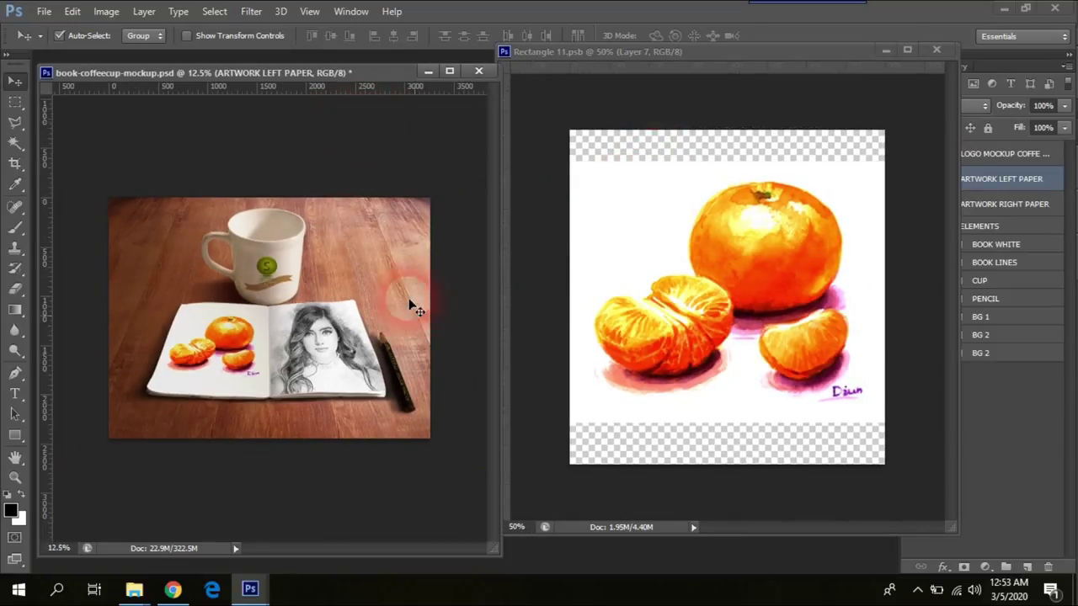
{"action": "left_click_drag", "start_coordinate": [497, 551], "coordinate": [425, 369]}
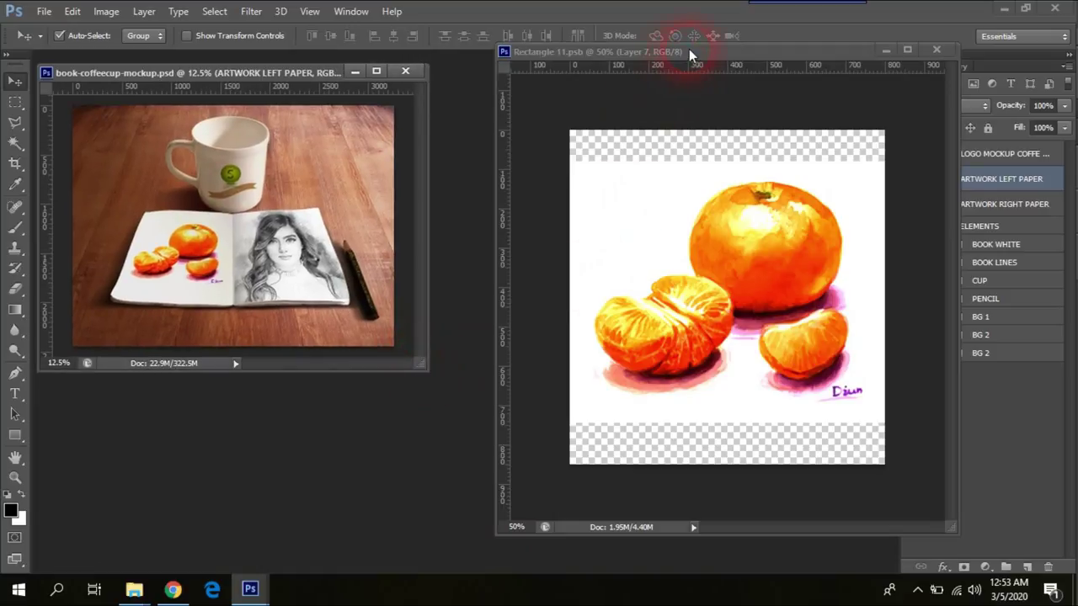
{"action": "left_click_drag", "start_coordinate": [689, 49], "coordinate": [632, 65]}
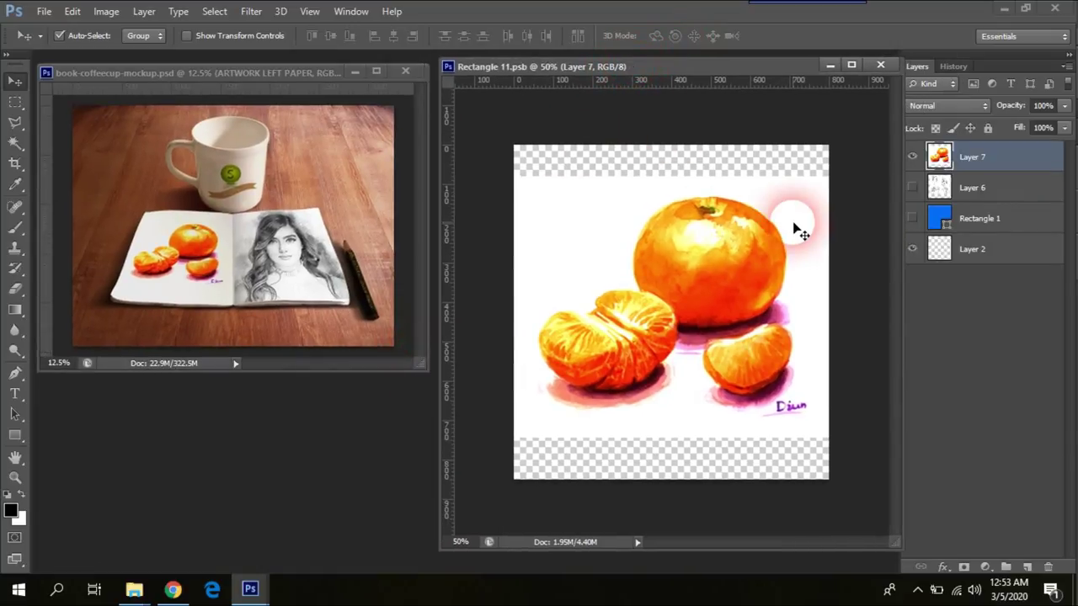
{"action": "double_click", "coordinate": [387, 463]}
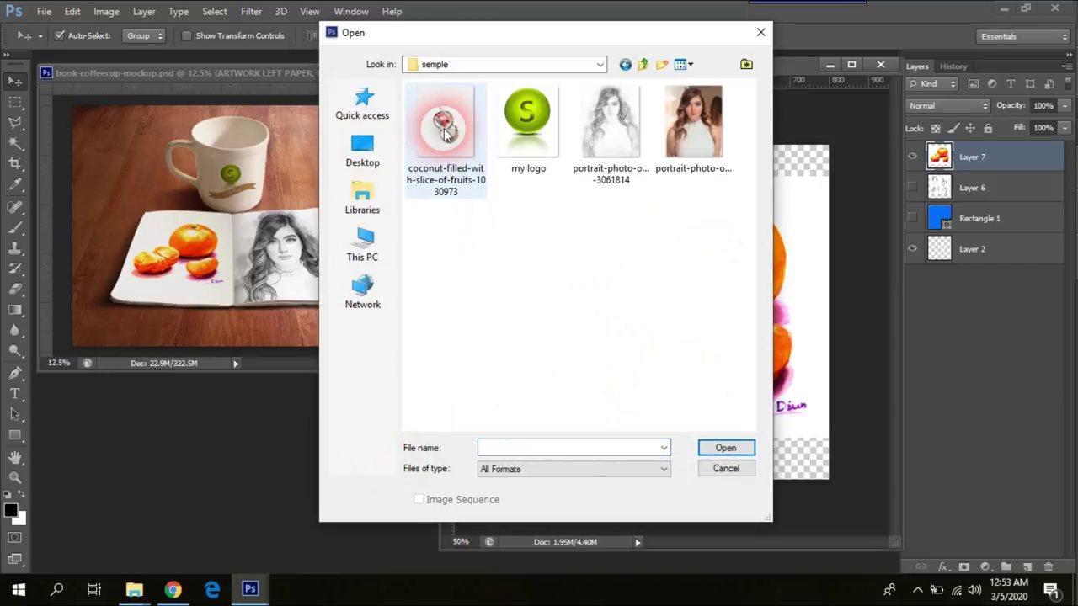
Step: Open the coconut-fruit photo and brighten it with Levels: midtones 0.82, white point 233
{"action": "double_click", "coordinate": [449, 151]}
{"action": "left_click", "coordinate": [531, 268]}
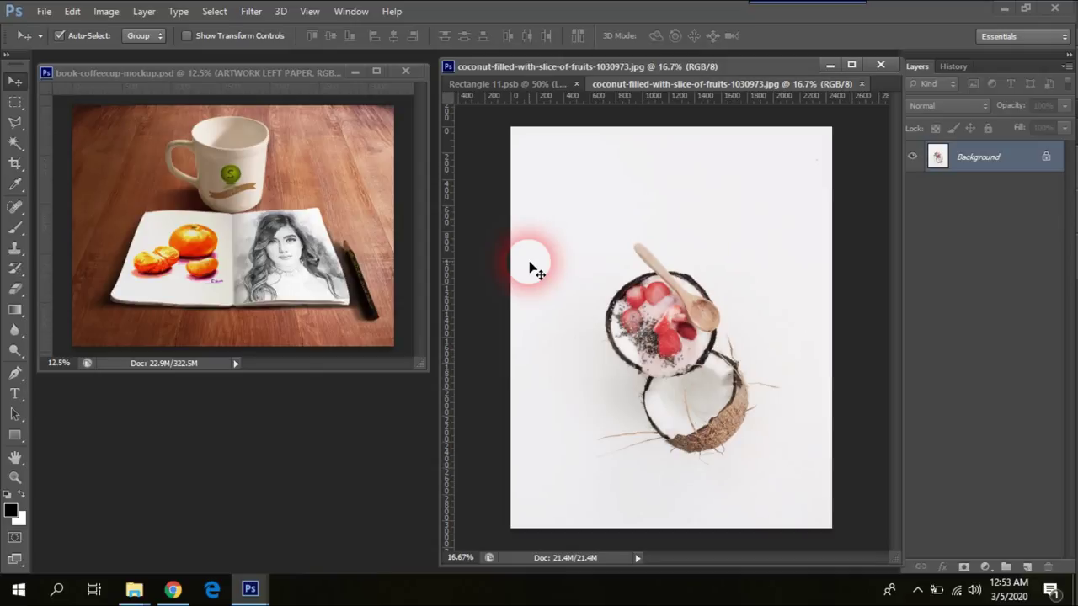
{"action": "key", "text": "alt+i"}
{"action": "key", "text": "a"}
{"action": "key", "text": "l"}
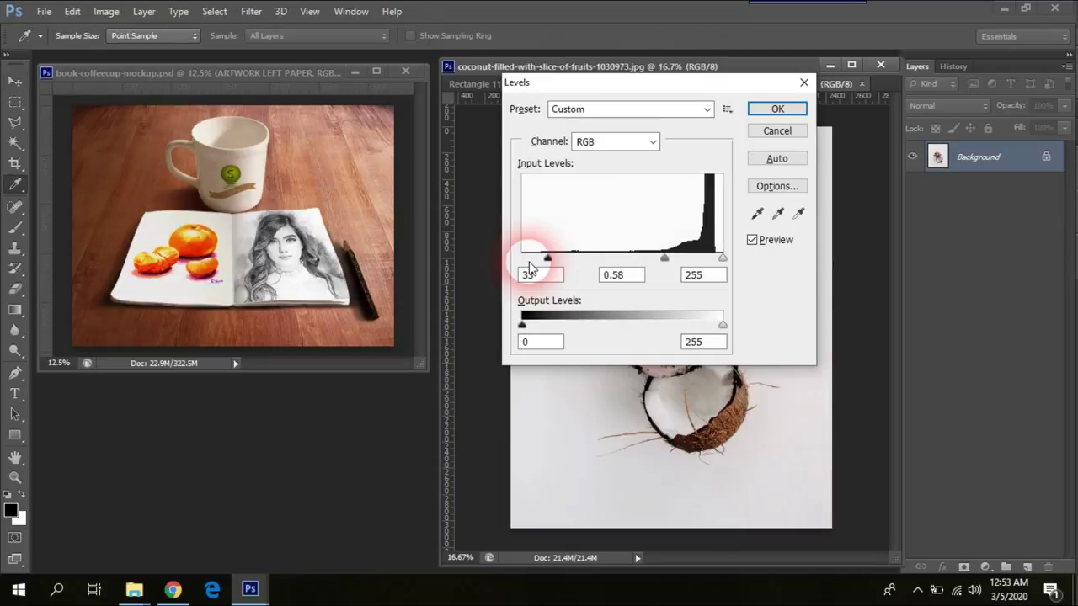
{"action": "left_click_drag", "start_coordinate": [703, 72], "coordinate": [348, 121]}
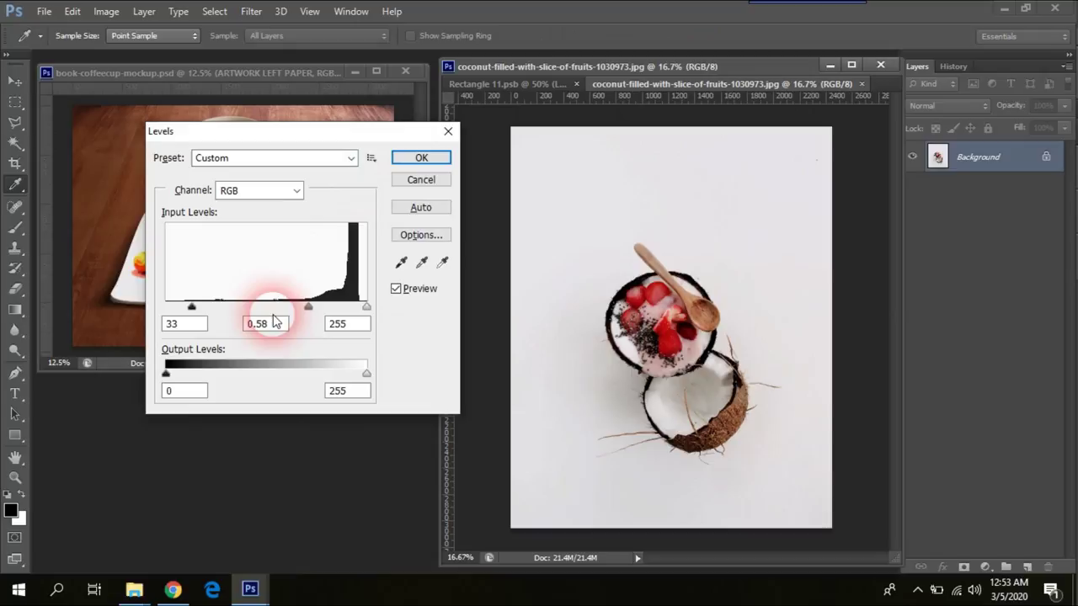
{"action": "left_click_drag", "start_coordinate": [308, 313], "coordinate": [289, 308]}
{"action": "left_click_drag", "start_coordinate": [366, 307], "coordinate": [349, 308]}
{"action": "left_click", "coordinate": [440, 160]}
Step: Warm the photo with Color Balance at +40 red and -39 yellow
{"action": "key", "text": "alt+i"}
{"action": "key", "text": "a"}
{"action": "key", "text": "b"}
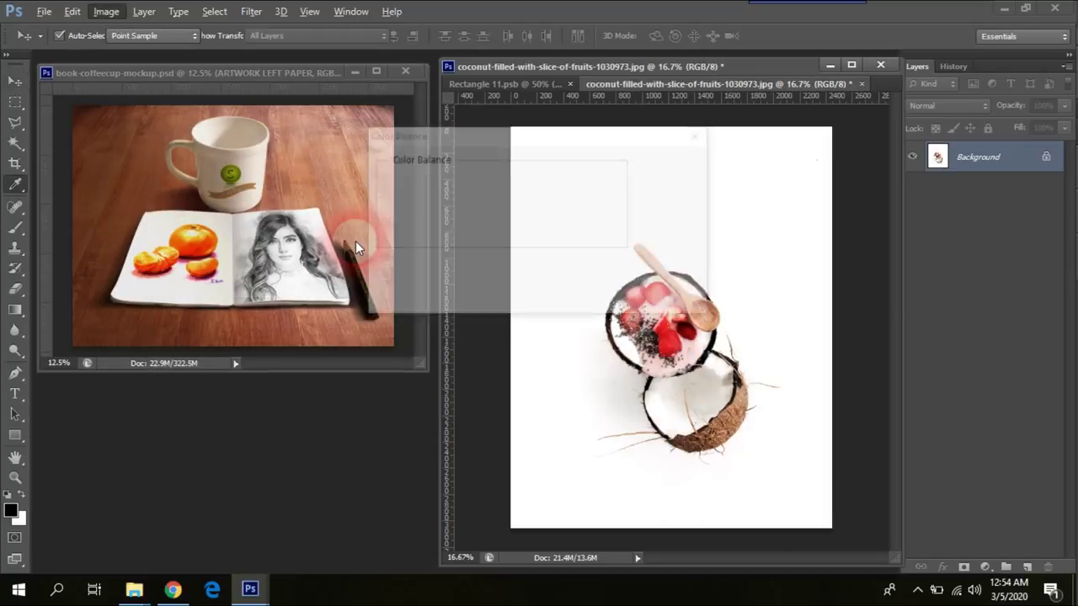
{"action": "left_click", "coordinate": [669, 188], "text": "alt"}
{"action": "left_click", "coordinate": [539, 202]}
{"action": "left_click_drag", "start_coordinate": [506, 236], "coordinate": [476, 236]}
{"action": "left_click", "coordinate": [682, 166]}
{"action": "key", "text": "v"}
{"action": "key", "text": "ctrl+l"}
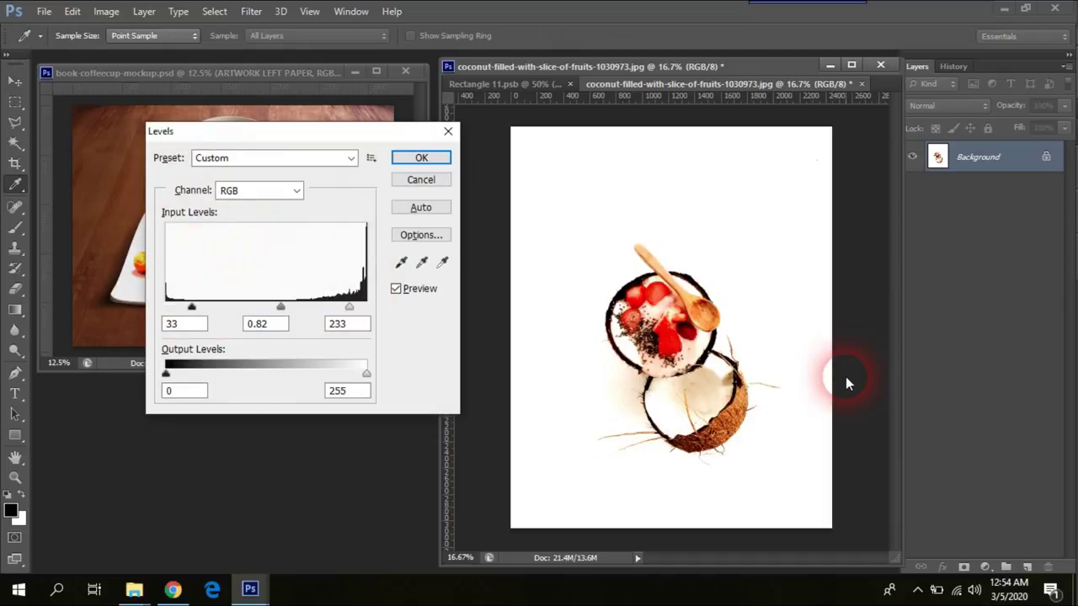
{"action": "left_click", "coordinate": [427, 177]}
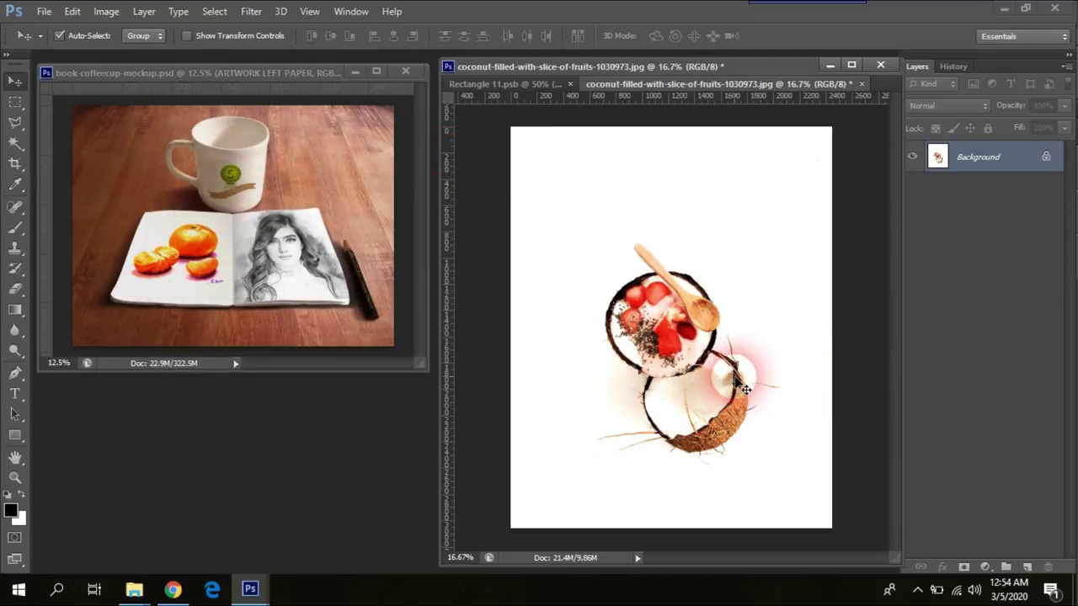
Step: Float the coconut photo, zoom out, select all of it and set its window aside
{"action": "left_click_drag", "start_coordinate": [792, 84], "coordinate": [315, 180]}
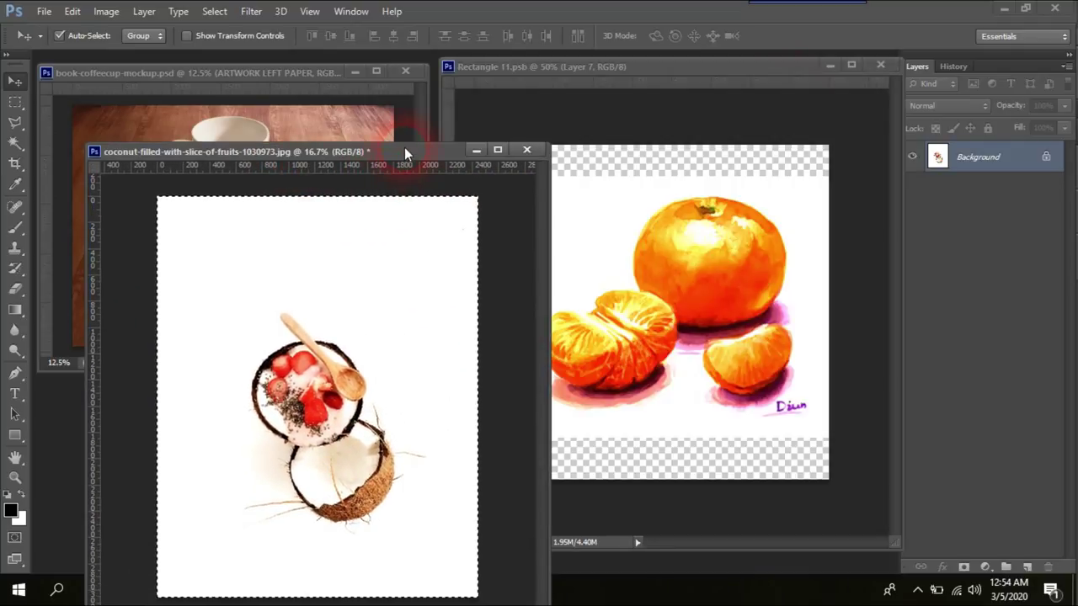
{"action": "key", "text": "ctrl+minus"}
{"action": "key", "text": "ctrl+minus"}
{"action": "key", "text": "ctrl+a"}
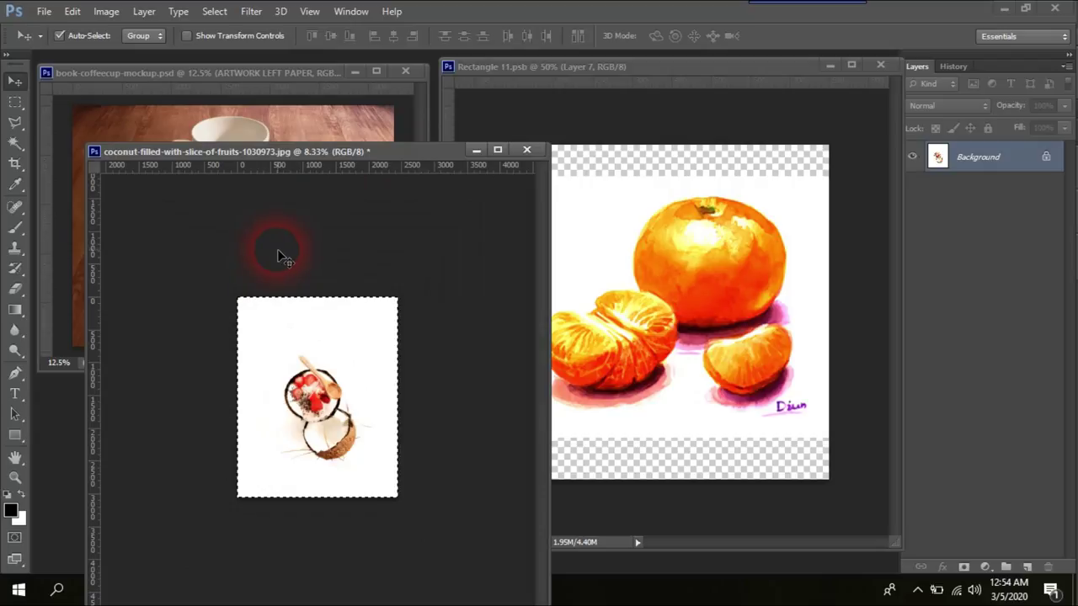
{"action": "left_click_drag", "start_coordinate": [313, 165], "coordinate": [316, 290]}
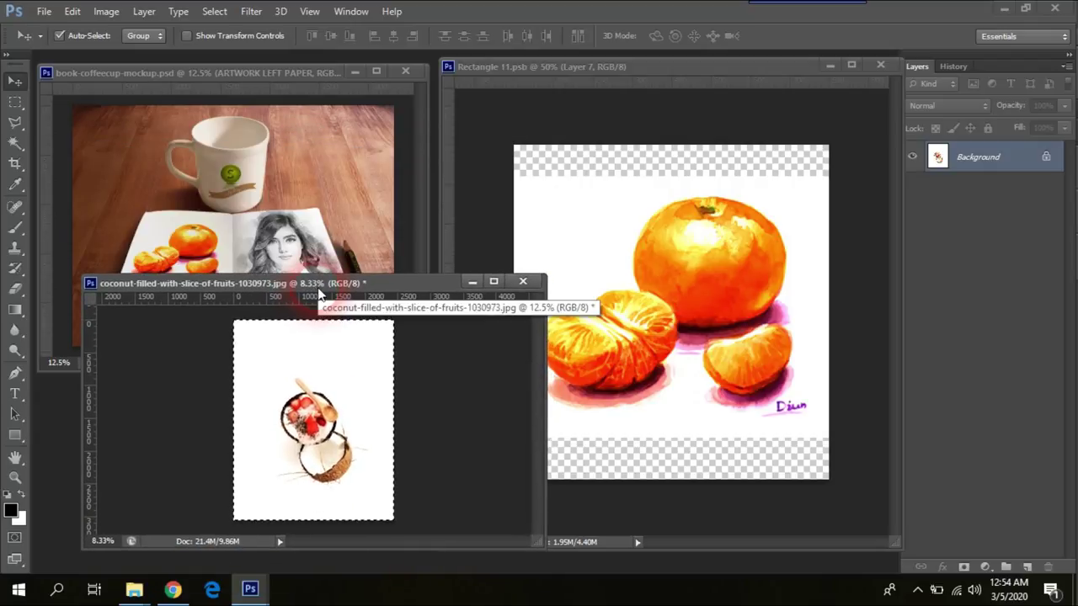
{"action": "left_click", "coordinate": [473, 281]}
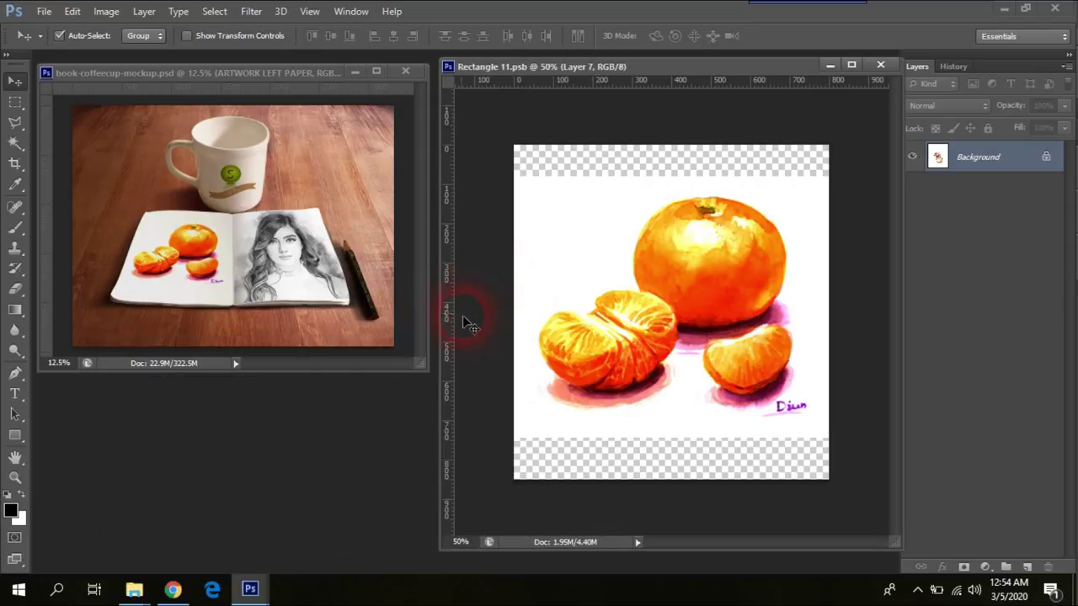
Step: Add a new Layer 8 on top of Rectangle 11.psb for the coconut photo
{"action": "left_click", "coordinate": [709, 82]}
{"action": "left_click_drag", "start_coordinate": [709, 68], "coordinate": [677, 91]}
{"action": "key", "text": "ctrl+shift+alt+n"}
{"action": "key", "text": "ctrl+BackSpace"}
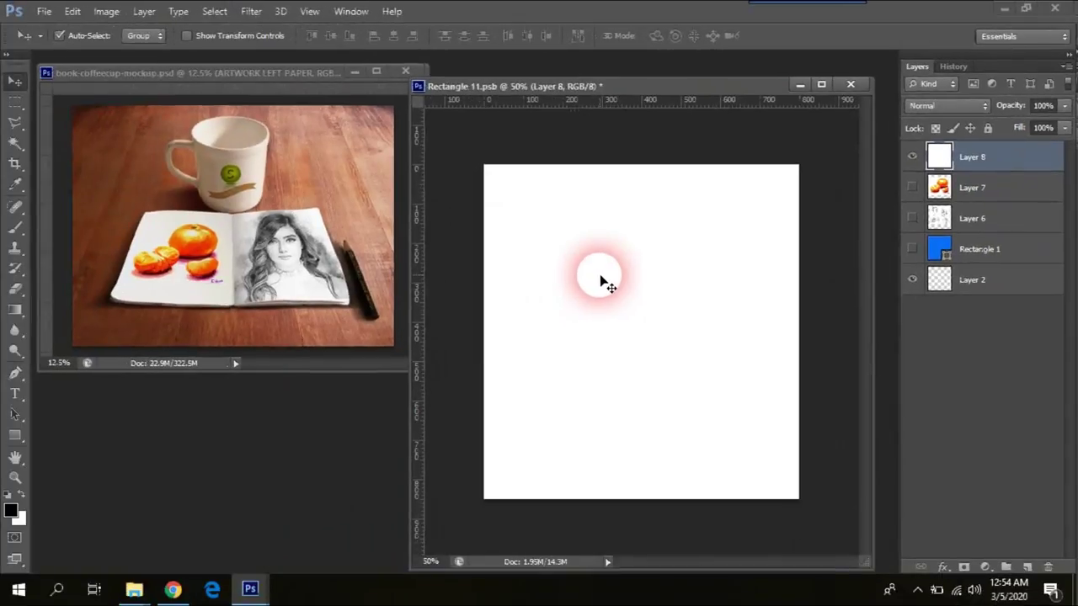
Step: Scale the coconut photo on Layer 8 to about 43% and centre it on the canvas
{"action": "key", "text": "ctrl+t"}
{"action": "left_click_drag", "start_coordinate": [485, 166], "coordinate": [672, 399]}
{"action": "left_click_drag", "start_coordinate": [732, 460], "coordinate": [673, 396]}
{"action": "left_click_drag", "start_coordinate": [733, 463], "coordinate": [509, 159]}
{"action": "left_click_drag", "start_coordinate": [455, 115], "coordinate": [697, 414]}
{"action": "left_click_drag", "start_coordinate": [625, 222], "coordinate": [558, 168]}
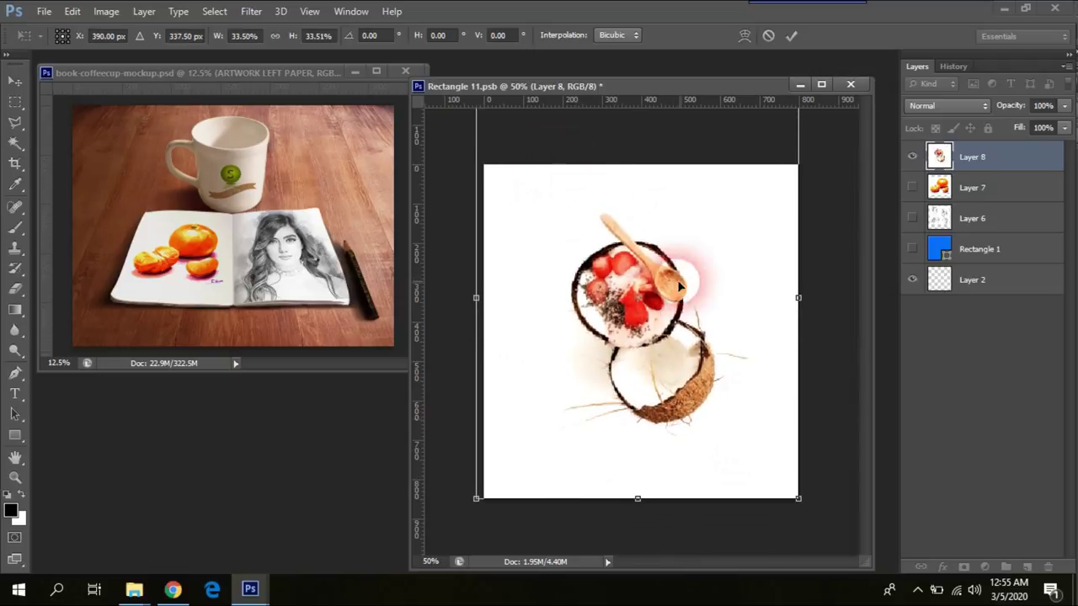
{"action": "left_click_drag", "start_coordinate": [832, 533], "coordinate": [846, 554]}
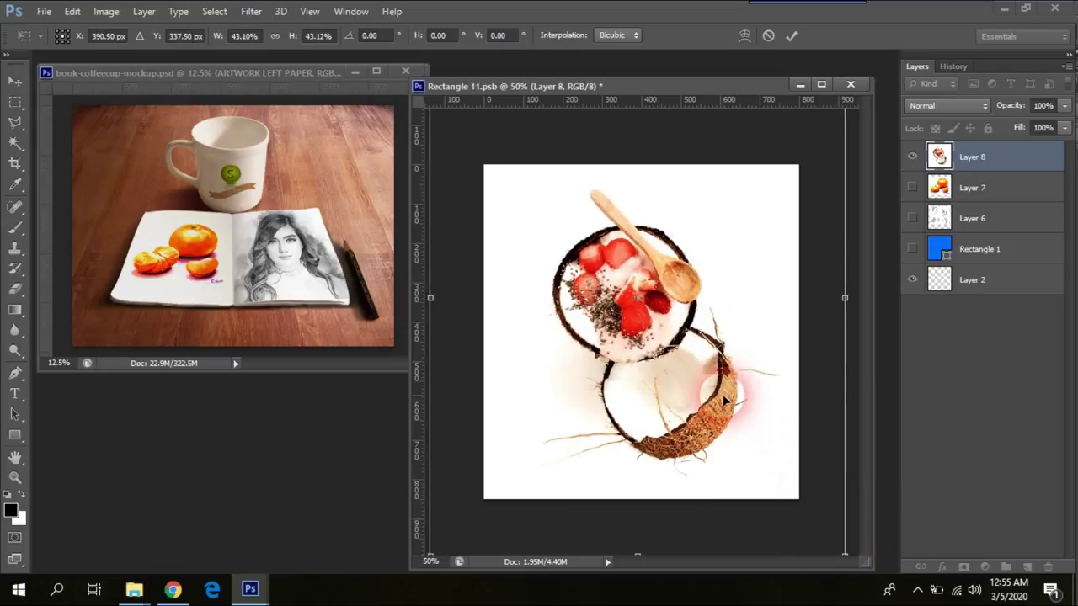
{"action": "key", "text": "Return"}
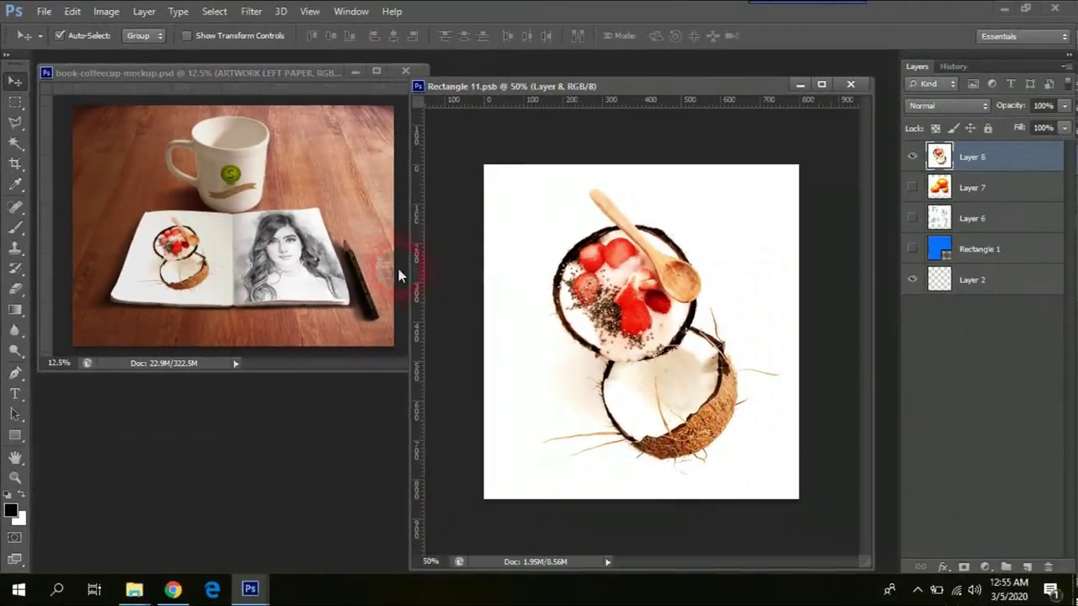
Step: Set Rectangle 11.psb aside, zoom the mockup in twice and enlarge its window across the workspace
{"action": "left_click", "coordinate": [798, 84]}
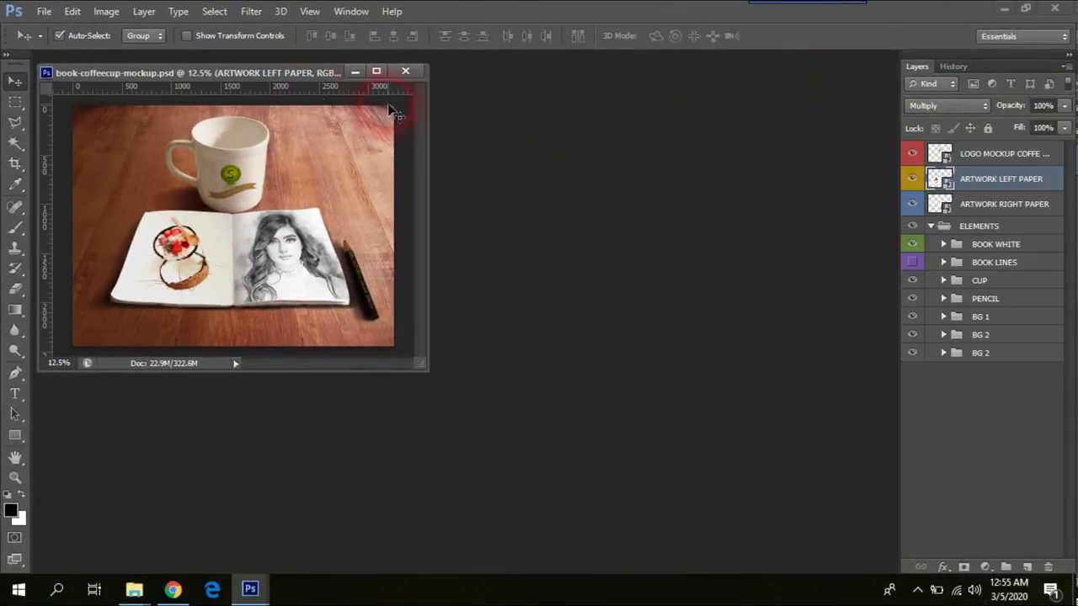
{"action": "left_click_drag", "start_coordinate": [305, 74], "coordinate": [422, 85]}
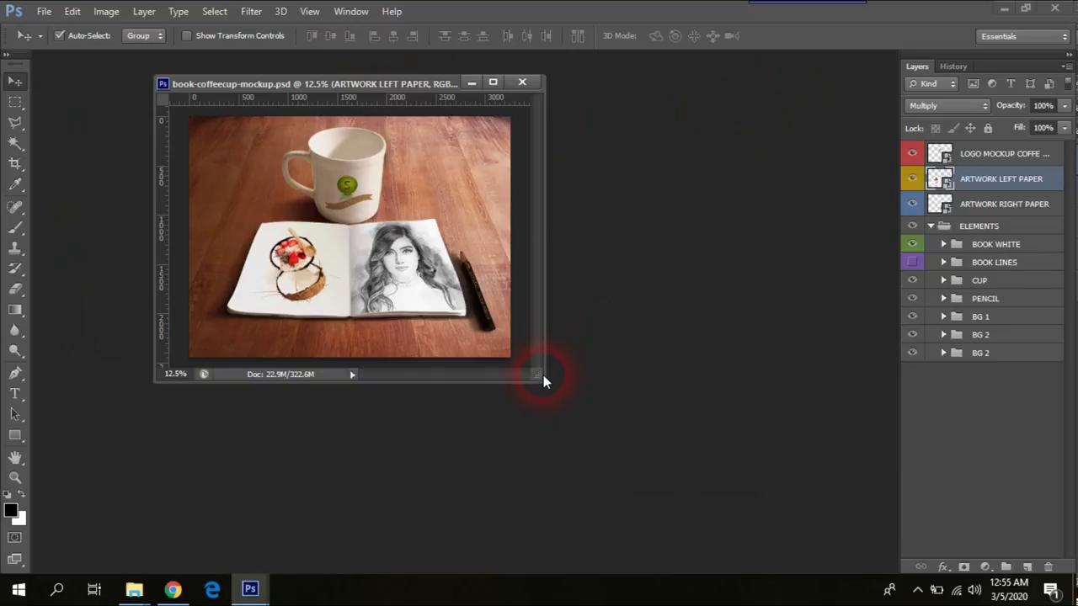
{"action": "key", "text": "ctrl+plus"}
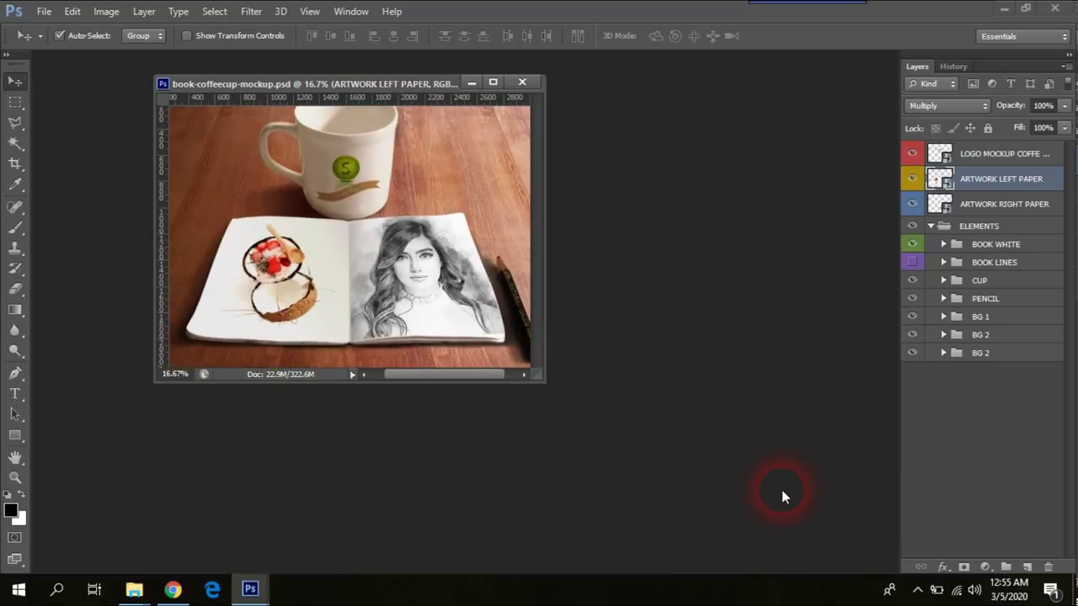
{"action": "key", "text": "ctrl+plus"}
{"action": "left_click_drag", "start_coordinate": [539, 388], "coordinate": [884, 596]}
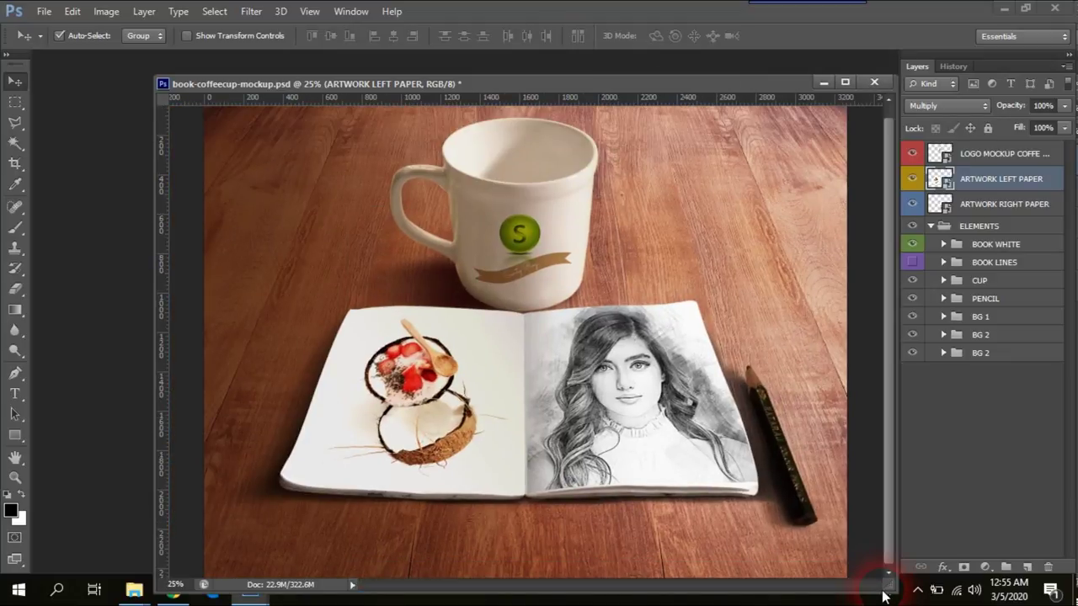
{"action": "left_click_drag", "start_coordinate": [638, 81], "coordinate": [564, 74]}
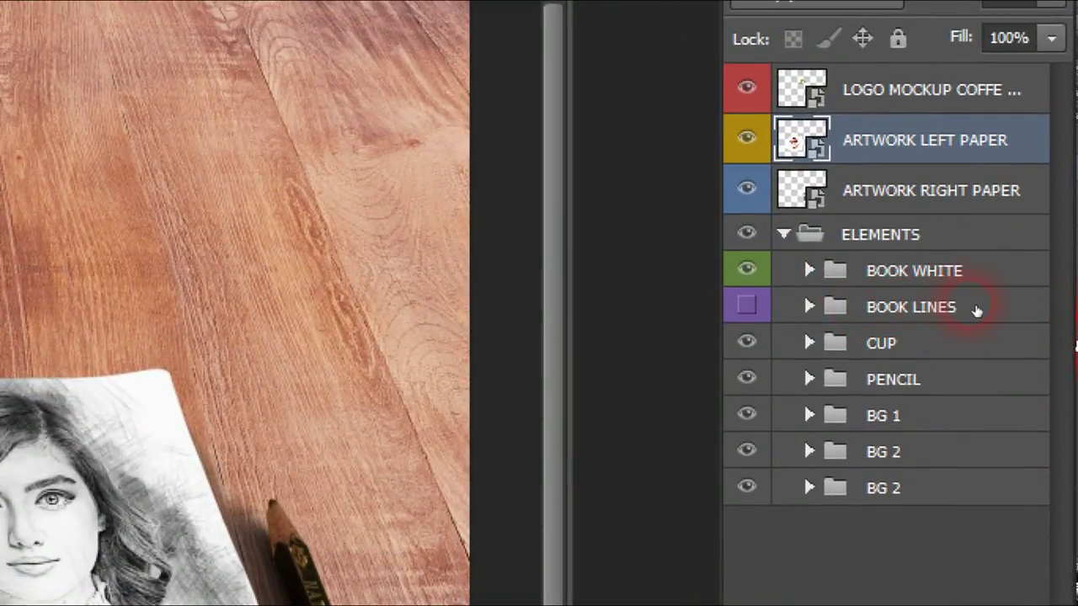
Step: Toggle the BOOK LINES and BOOK WHITE layers to compare ruled and plain pages
{"action": "left_click", "coordinate": [765, 309]}
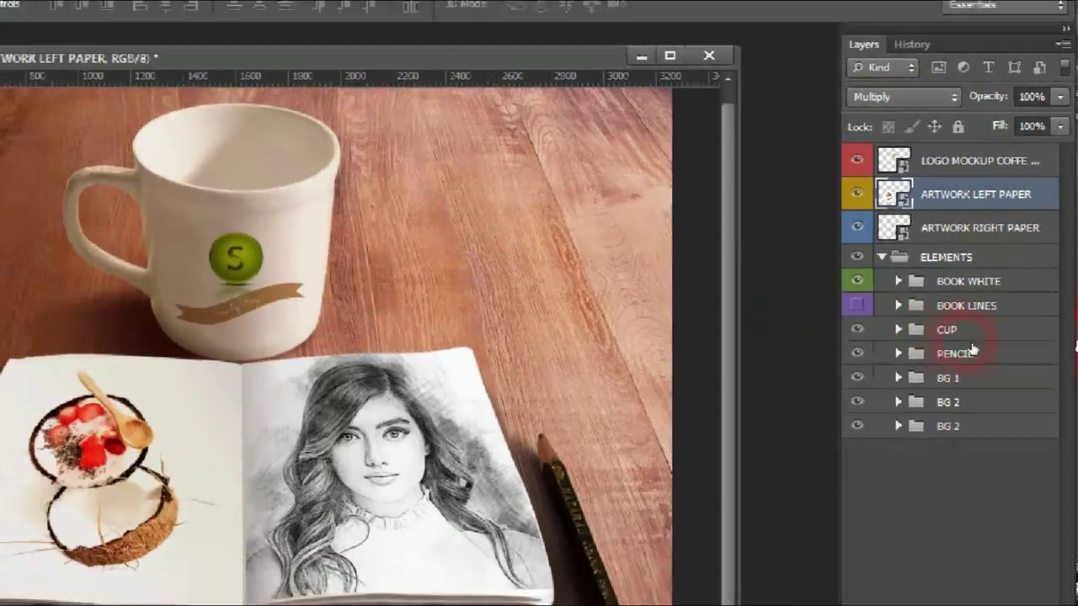
{"action": "left_click", "coordinate": [912, 244]}
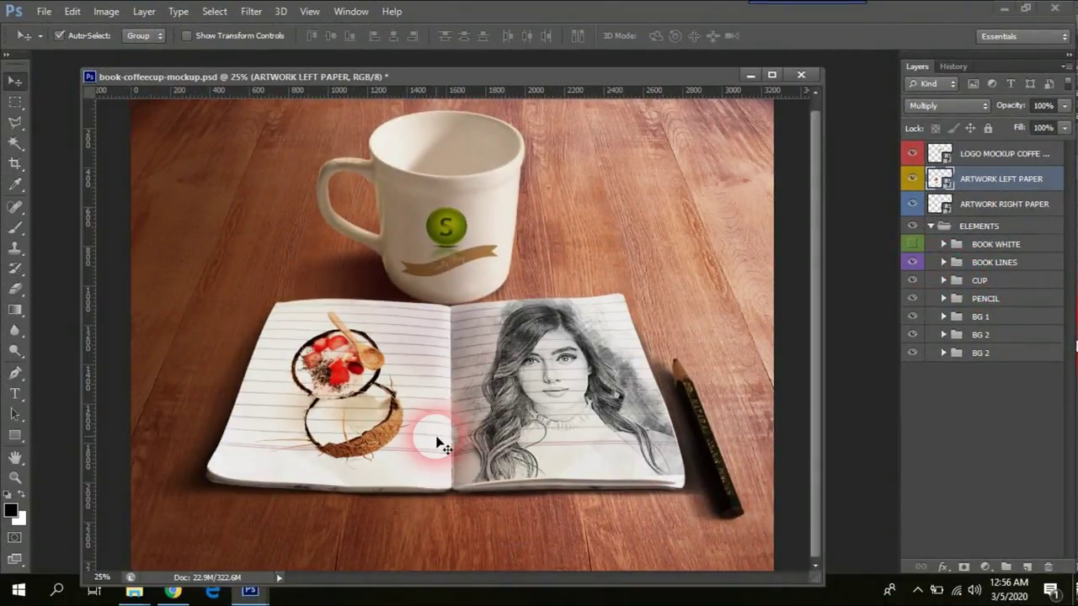
{"action": "scroll", "coordinate": [438, 444], "scroll_direction": "up", "scroll_amount": 2}
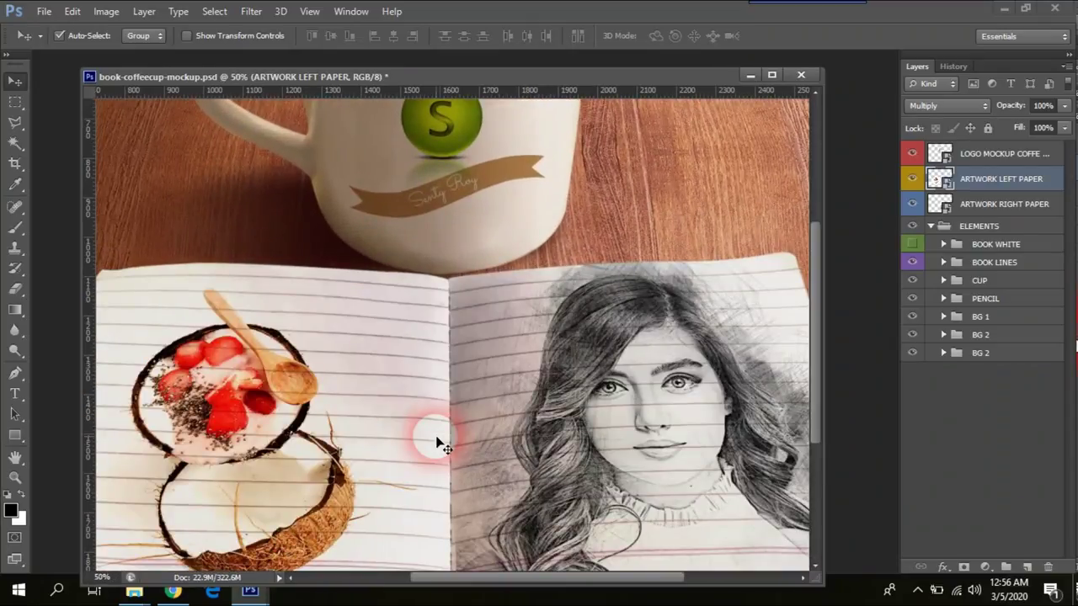
{"action": "left_click_drag", "start_coordinate": [441, 443], "coordinate": [486, 336]}
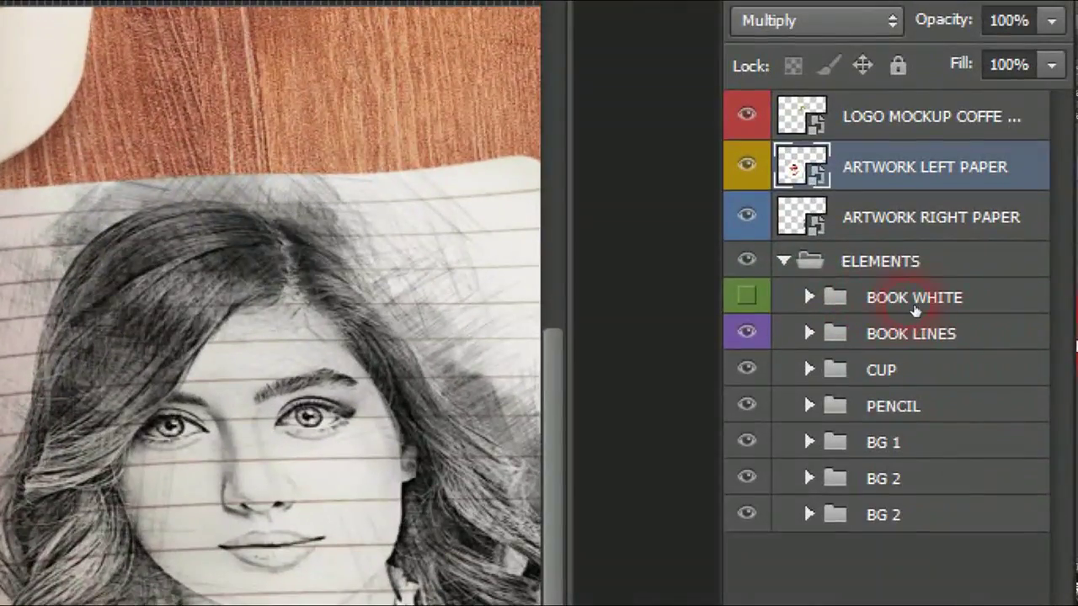
{"action": "left_click", "coordinate": [917, 249]}
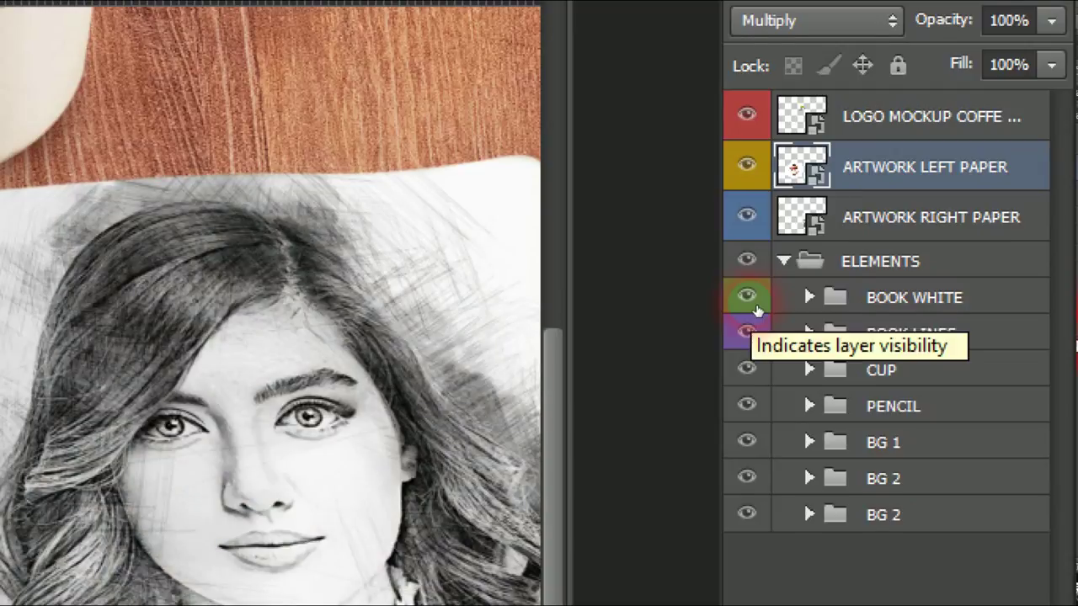
{"action": "left_click", "coordinate": [747, 333]}
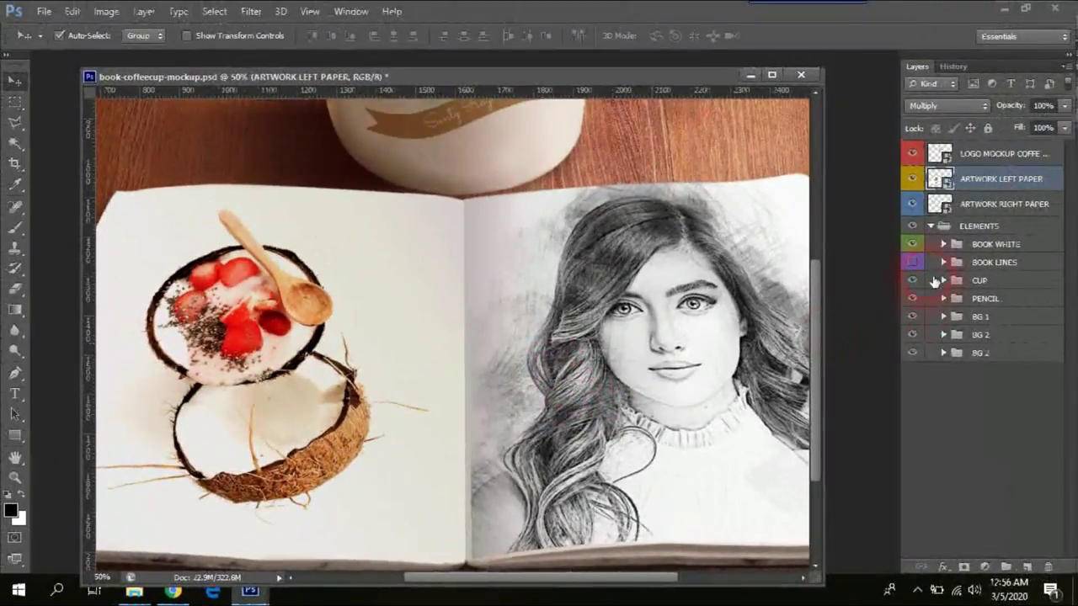
Step: Restore the white pages and ruled lines, zoom out, and check the PENCIL layer's visibility
{"action": "left_click", "coordinate": [1041, 178]}
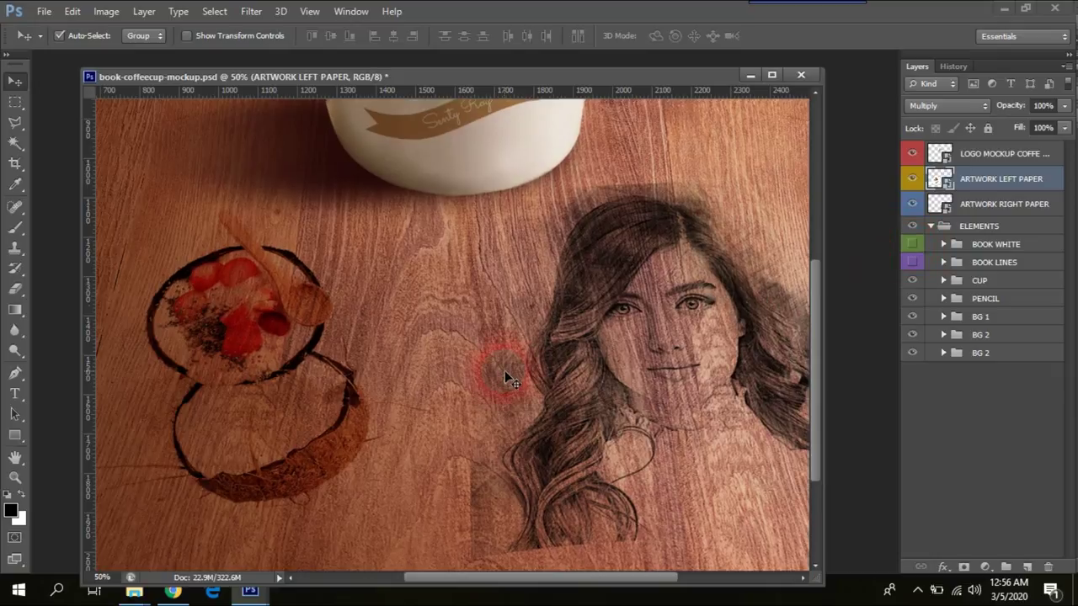
{"action": "key", "text": "ctrl+minus"}
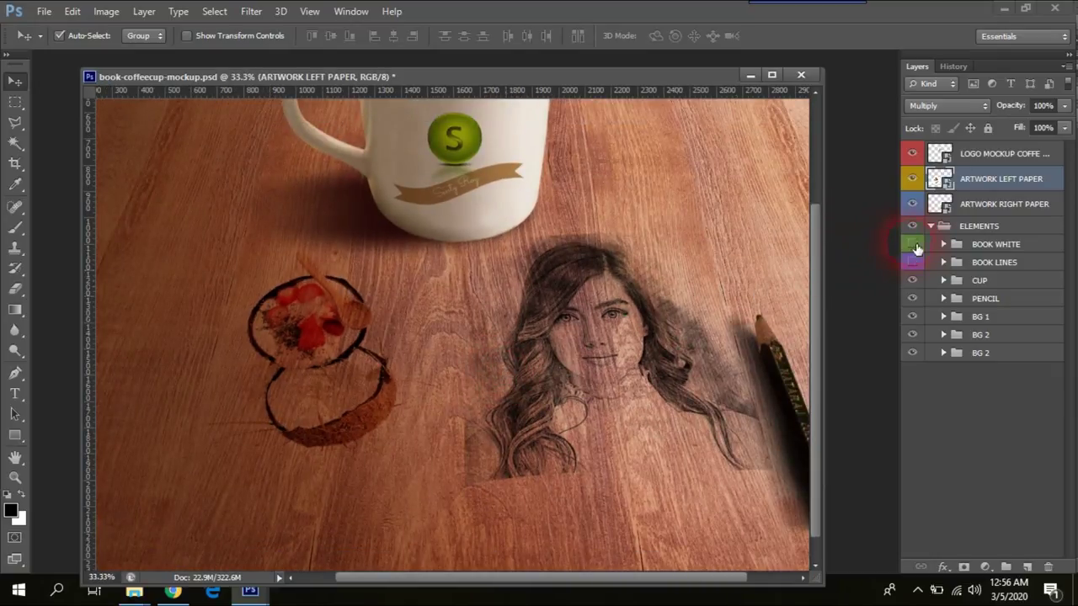
{"action": "left_click", "coordinate": [913, 246]}
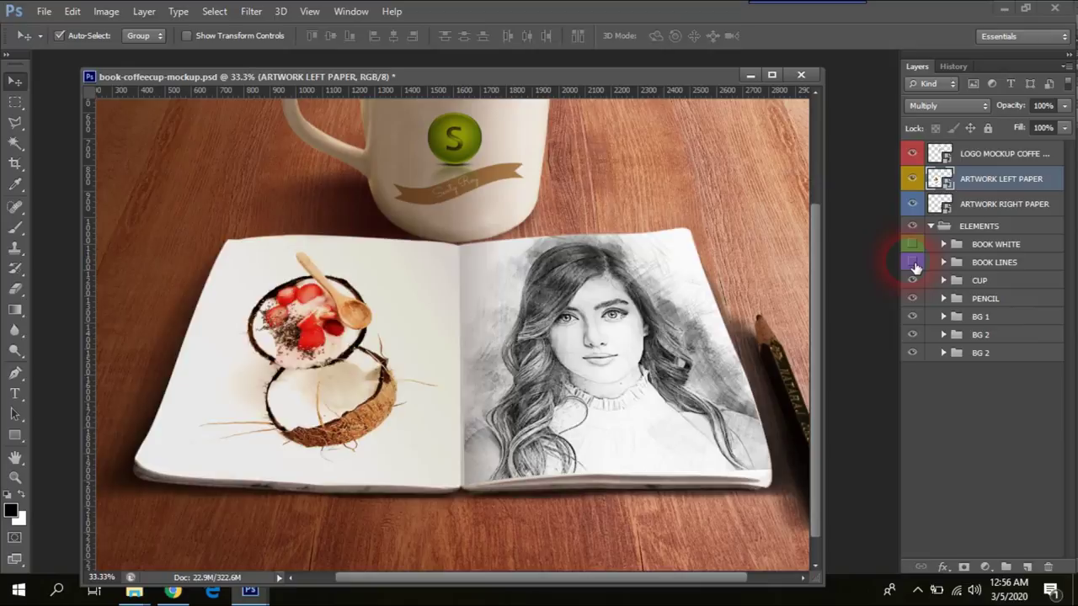
{"action": "left_click", "coordinate": [912, 261]}
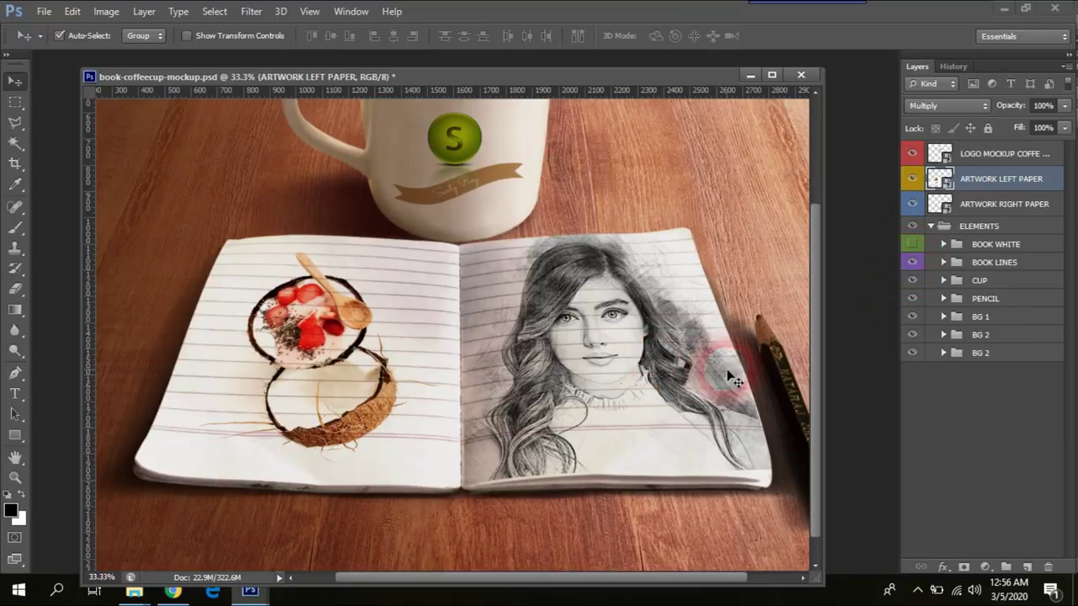
{"action": "key", "text": "ctrl+minus"}
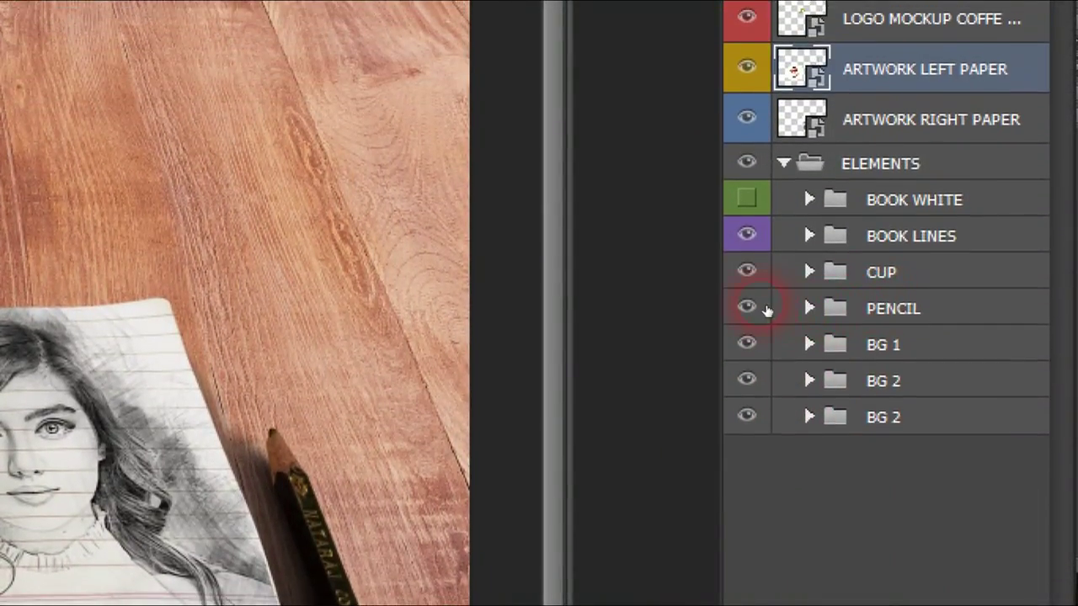
{"action": "left_click", "coordinate": [748, 308]}
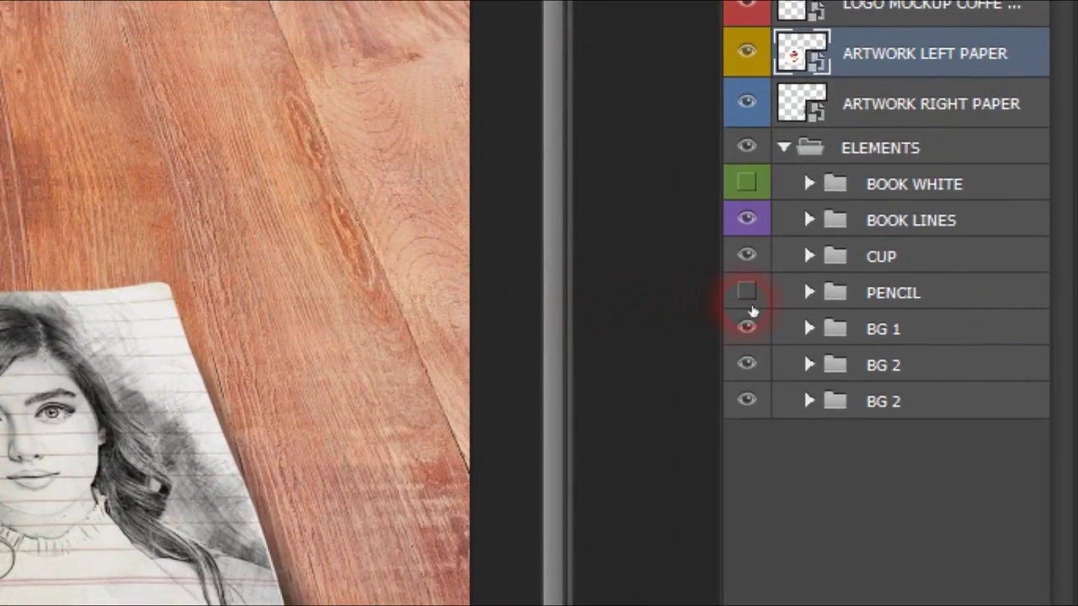
{"action": "left_click", "coordinate": [749, 305]}
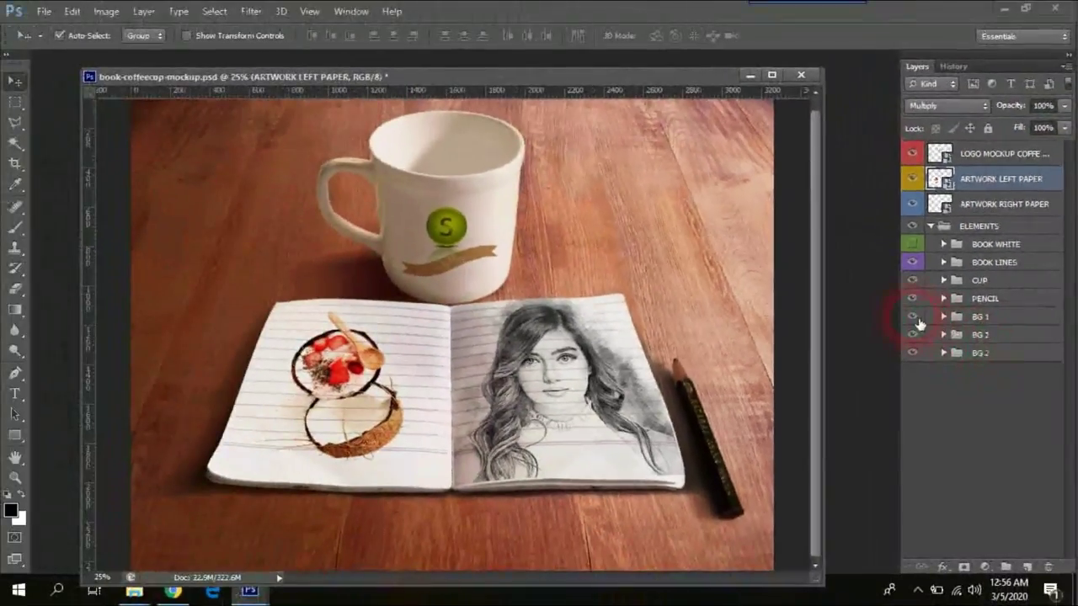
{"action": "left_click", "coordinate": [890, 305]}
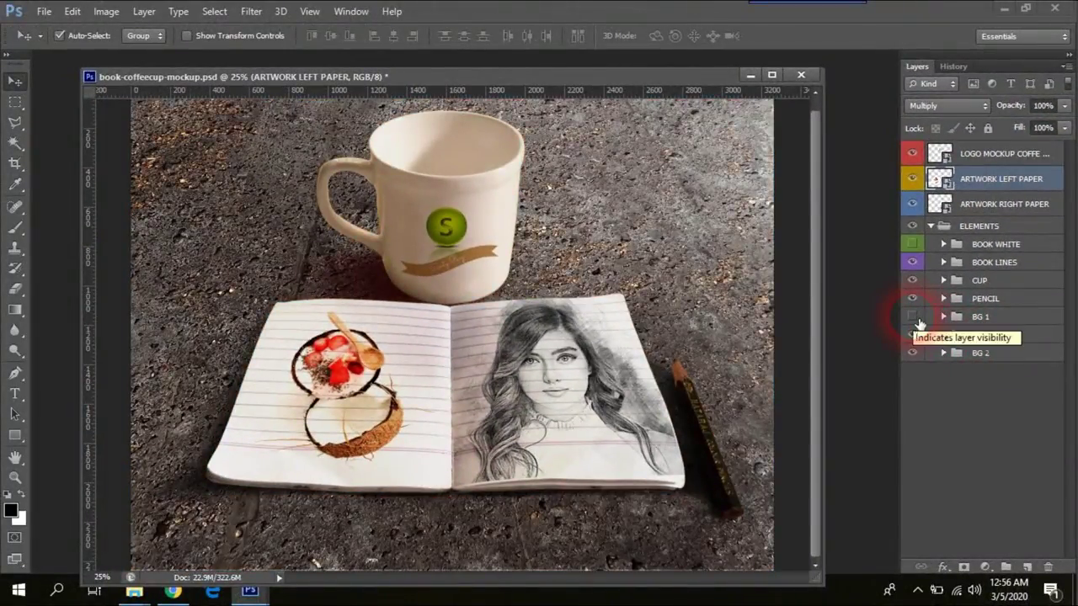
{"action": "left_click", "coordinate": [913, 334]}
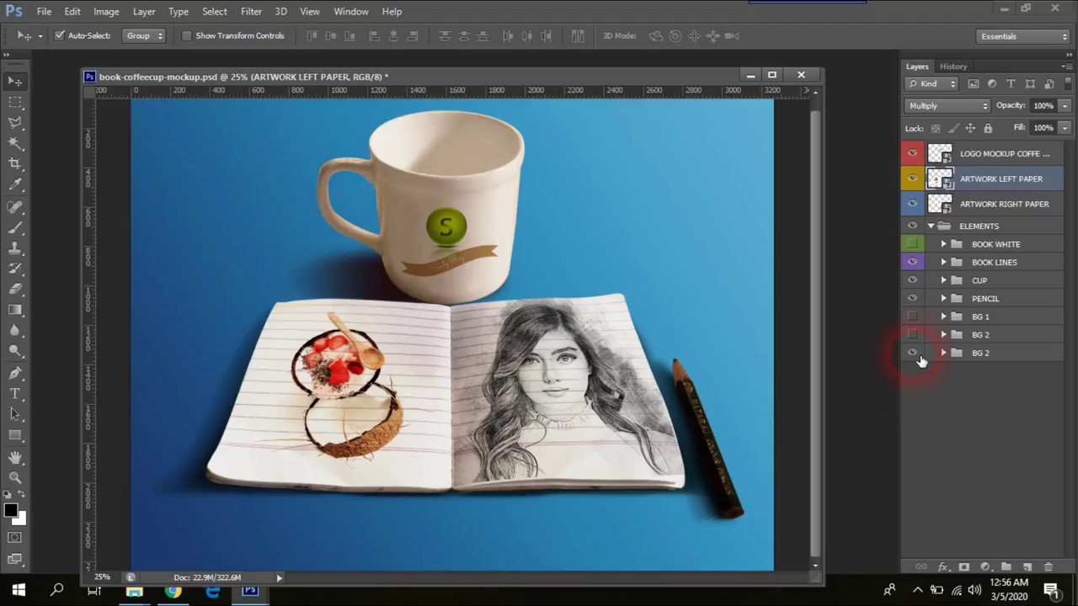
{"action": "left_click", "coordinate": [913, 353]}
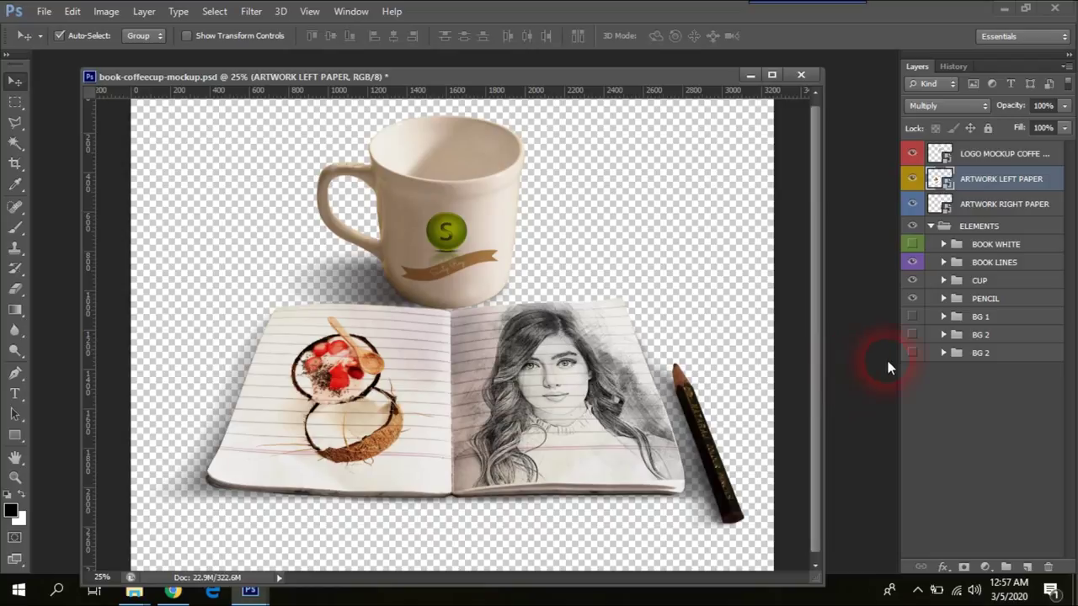
{"action": "left_click", "coordinate": [913, 335]}
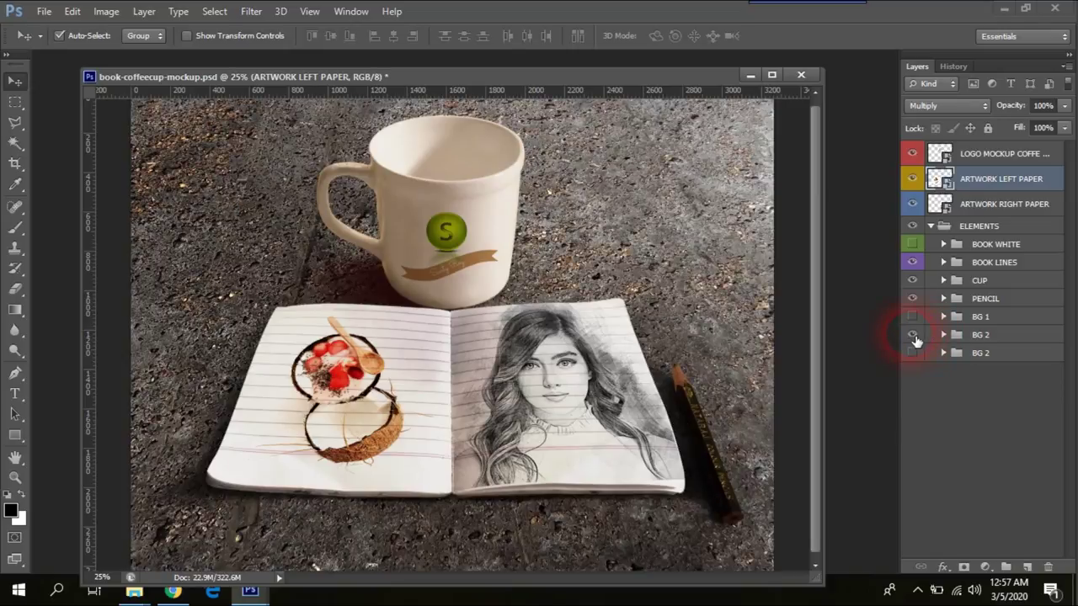
{"action": "left_click", "coordinate": [913, 319]}
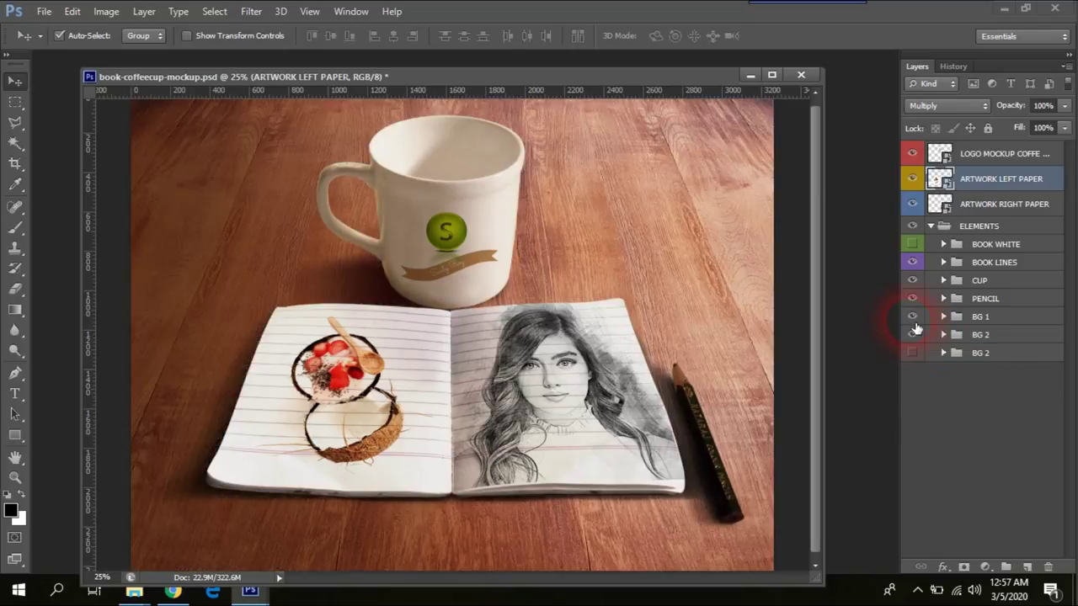